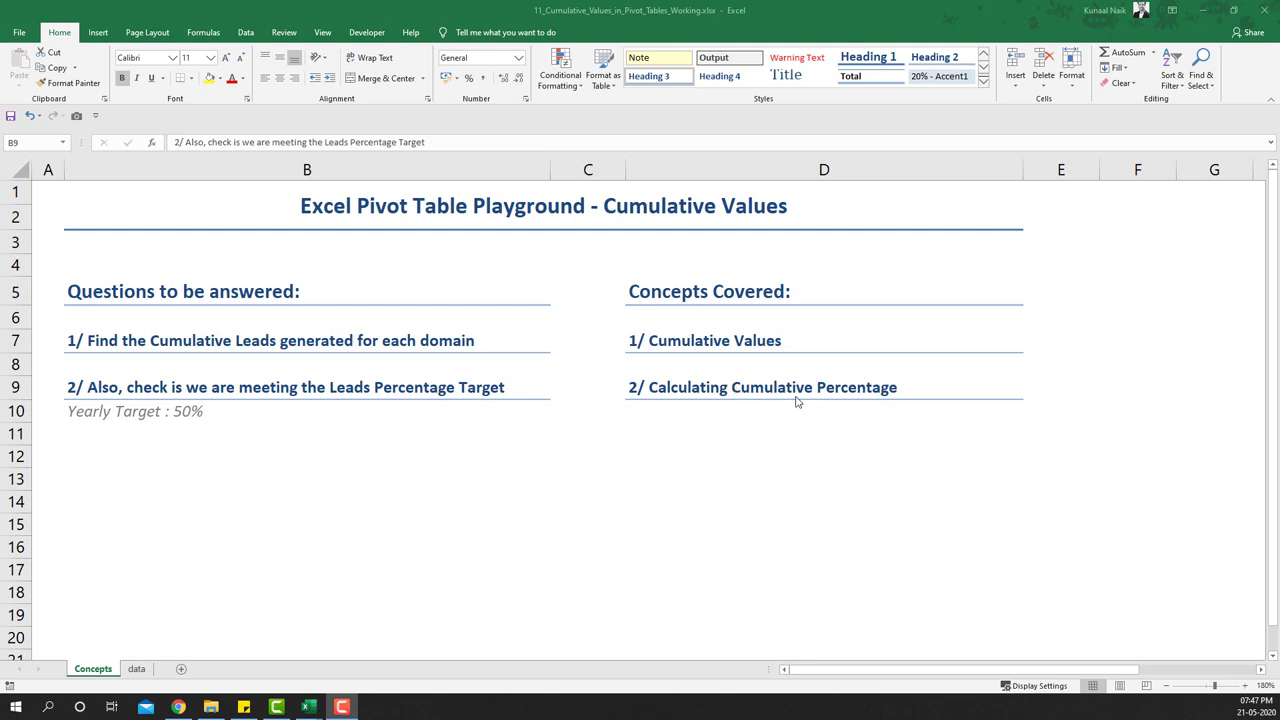
# Select the Yearly Target 50% note on the Concepts sheet, then go to the data sheet.
pyautogui.click(162, 414)
pyautogui.click(158, 412)
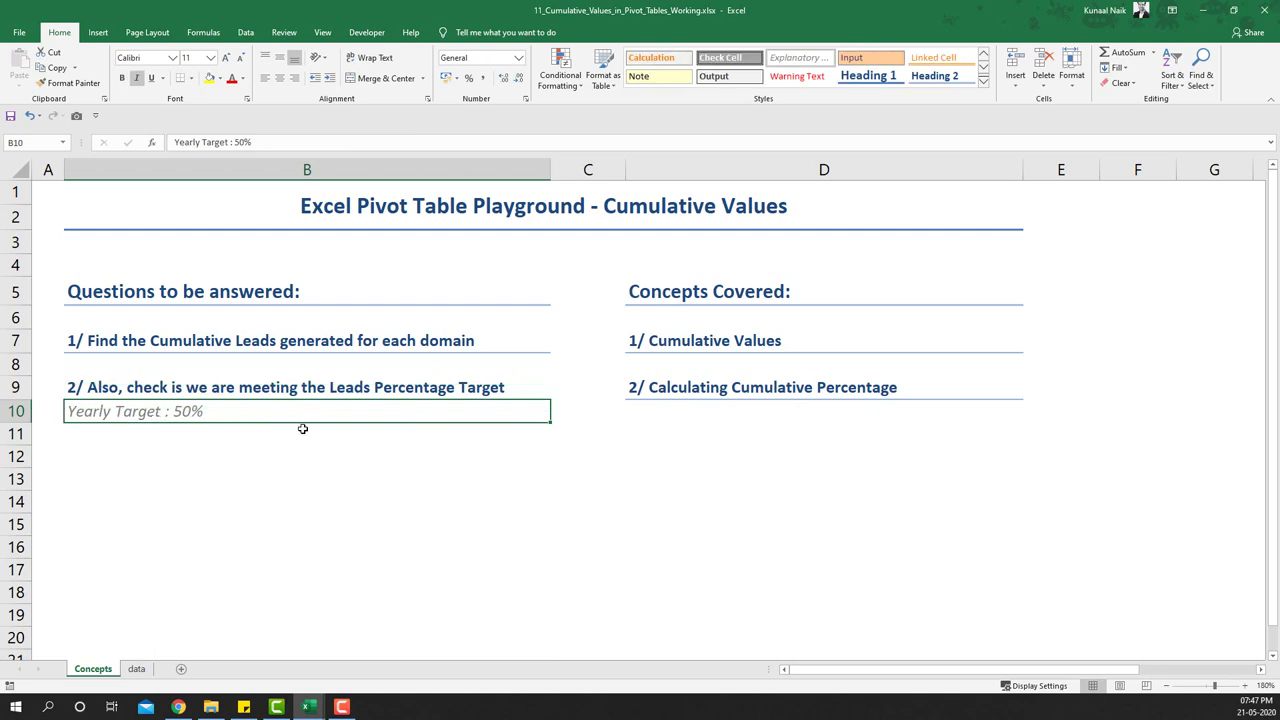
pyautogui.click(136, 670)
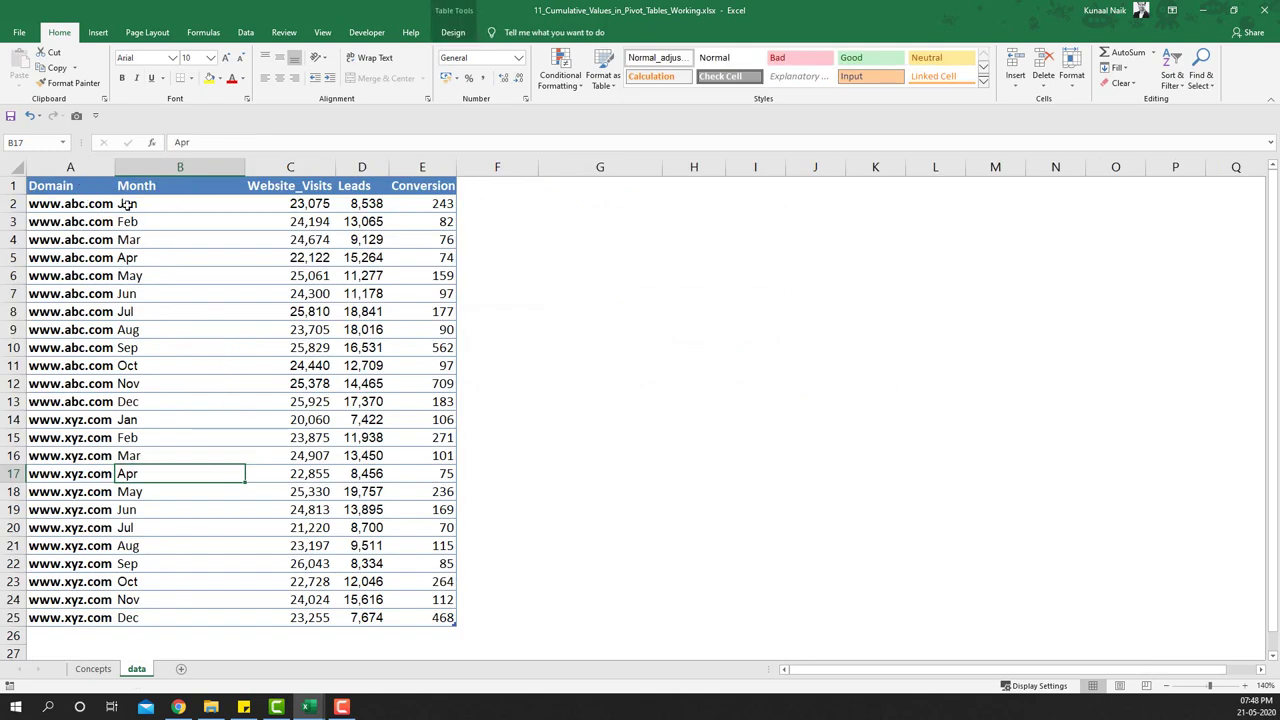
pyautogui.click(90, 221)
pyautogui.click(65, 510)
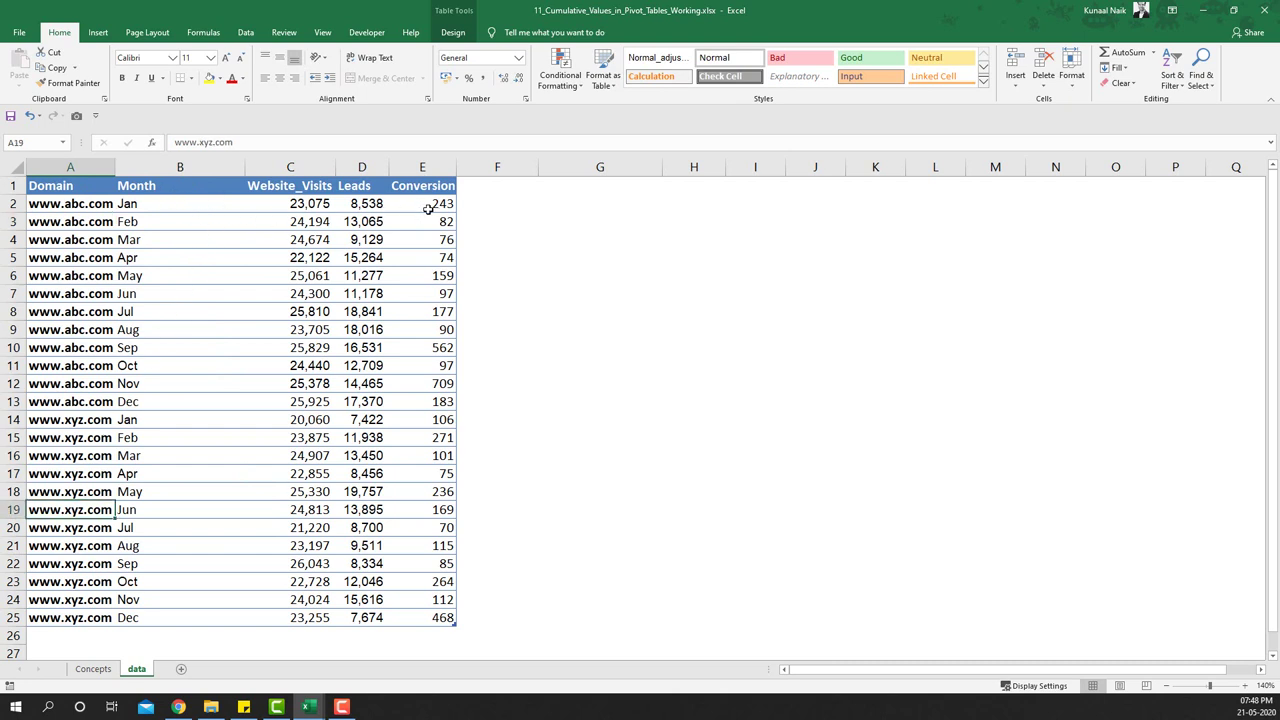
pyautogui.click(161, 201)
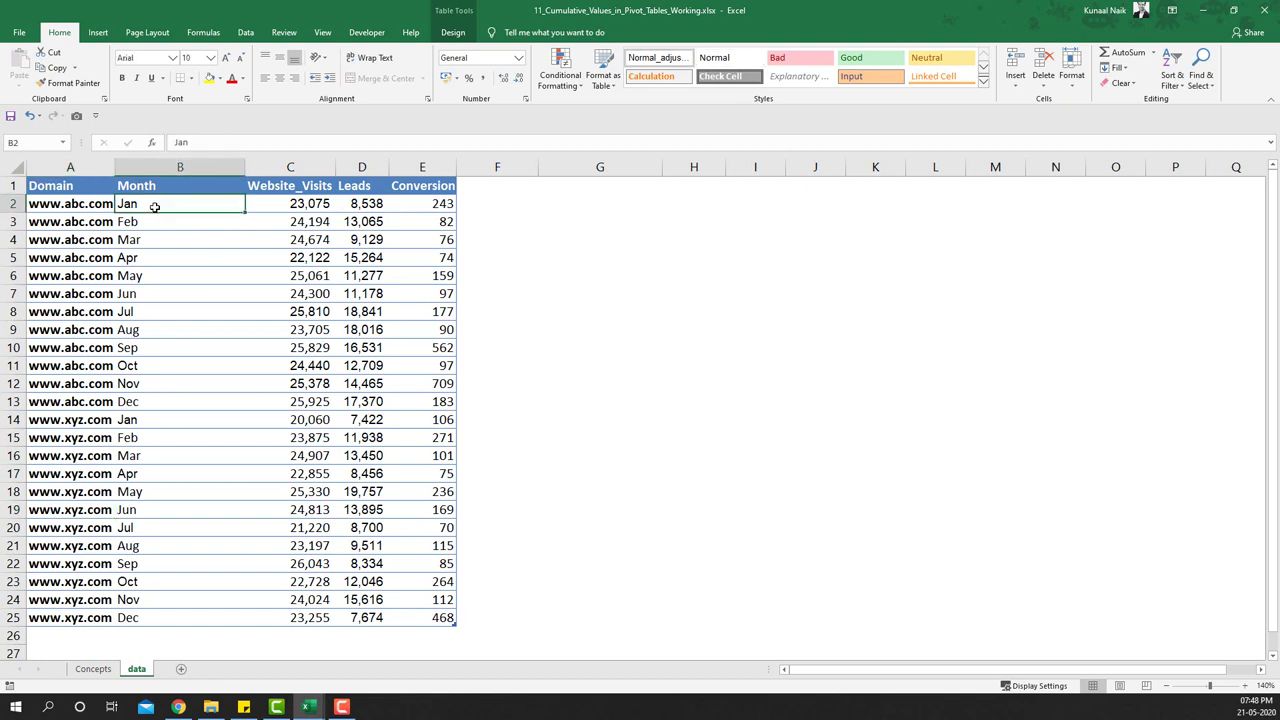
pyautogui.keyDown('shift'); pyautogui.click(166, 400); pyautogui.keyUp('shift')
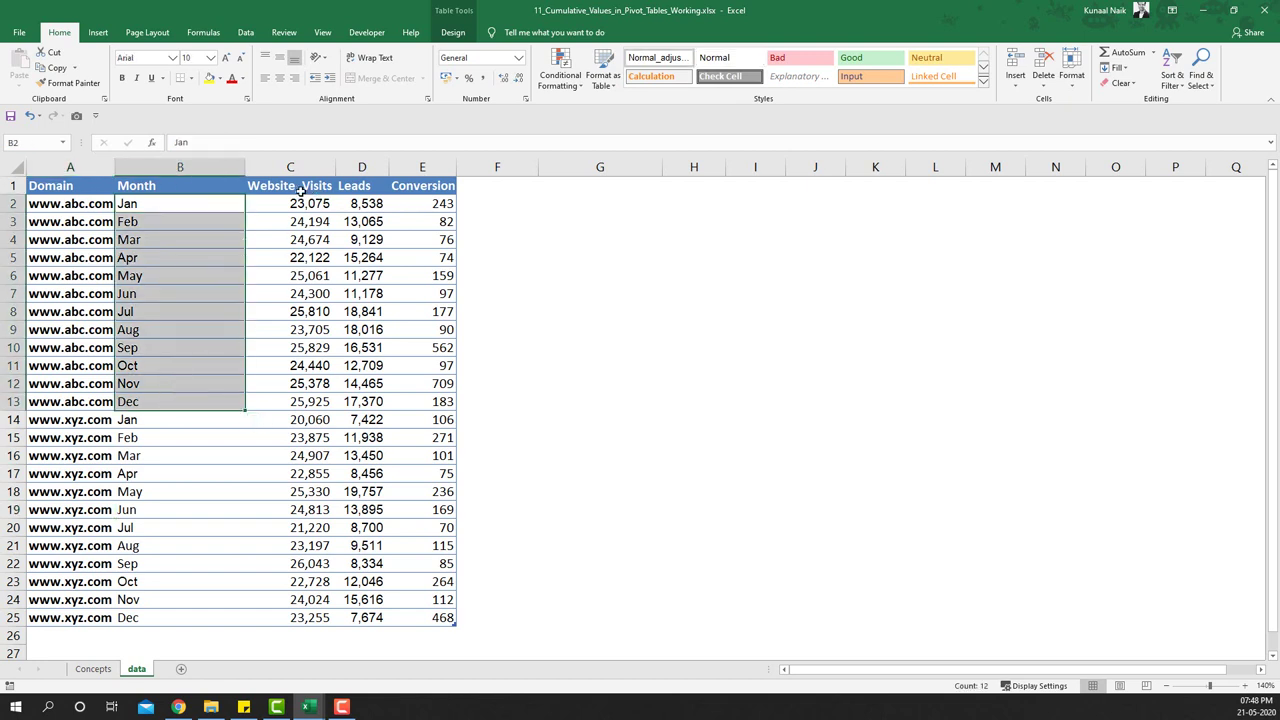
pyautogui.moveTo(300, 188); pyautogui.dragTo(297, 220)
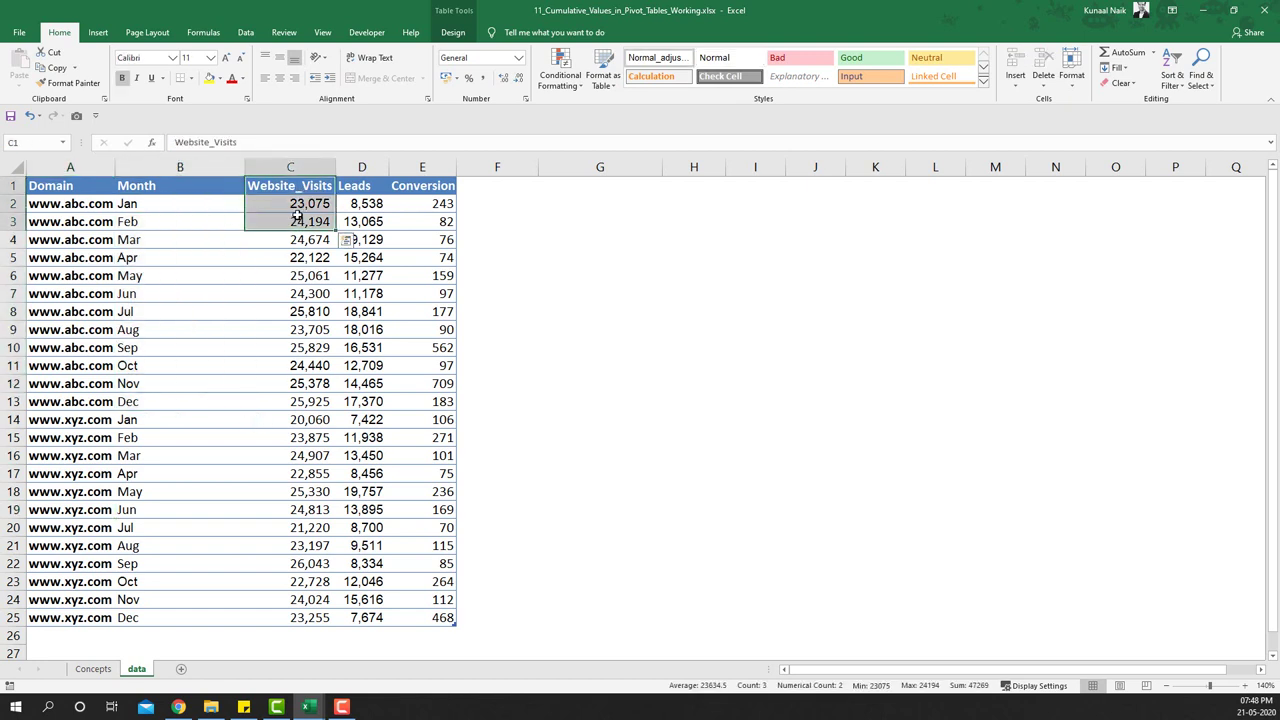
pyautogui.moveTo(363, 186); pyautogui.dragTo(366, 221)
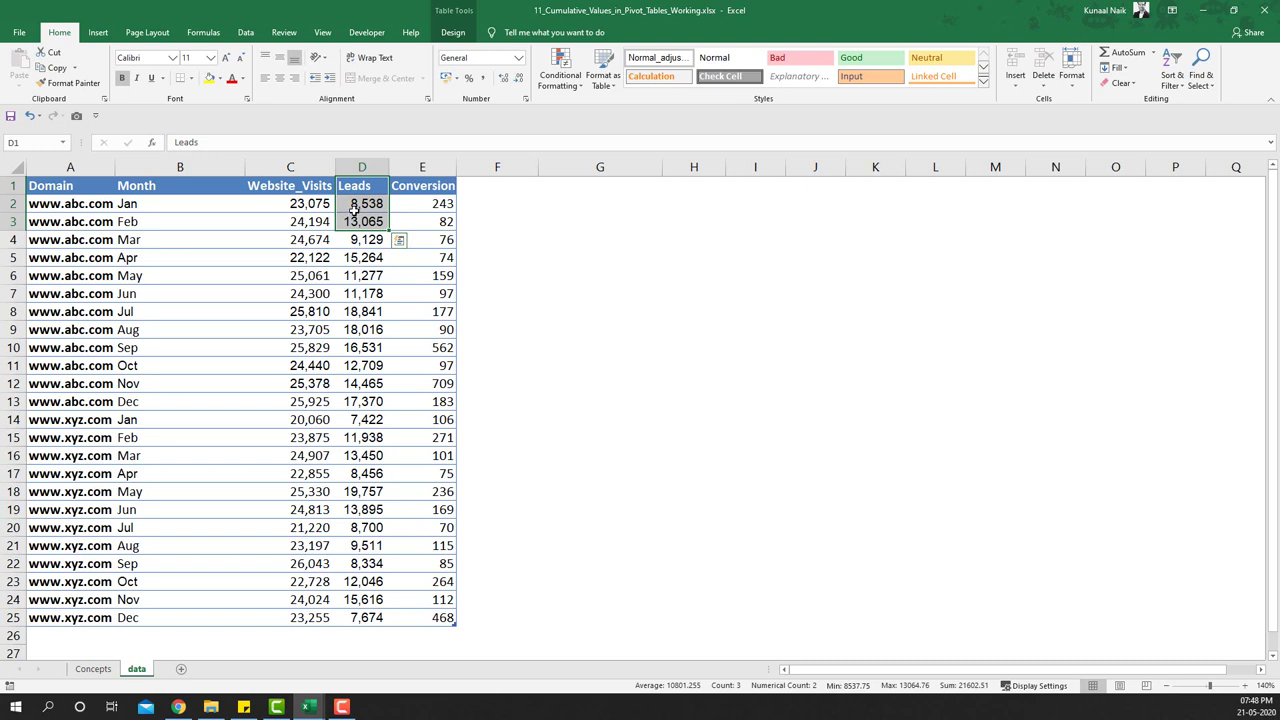
pyautogui.click(421, 211)
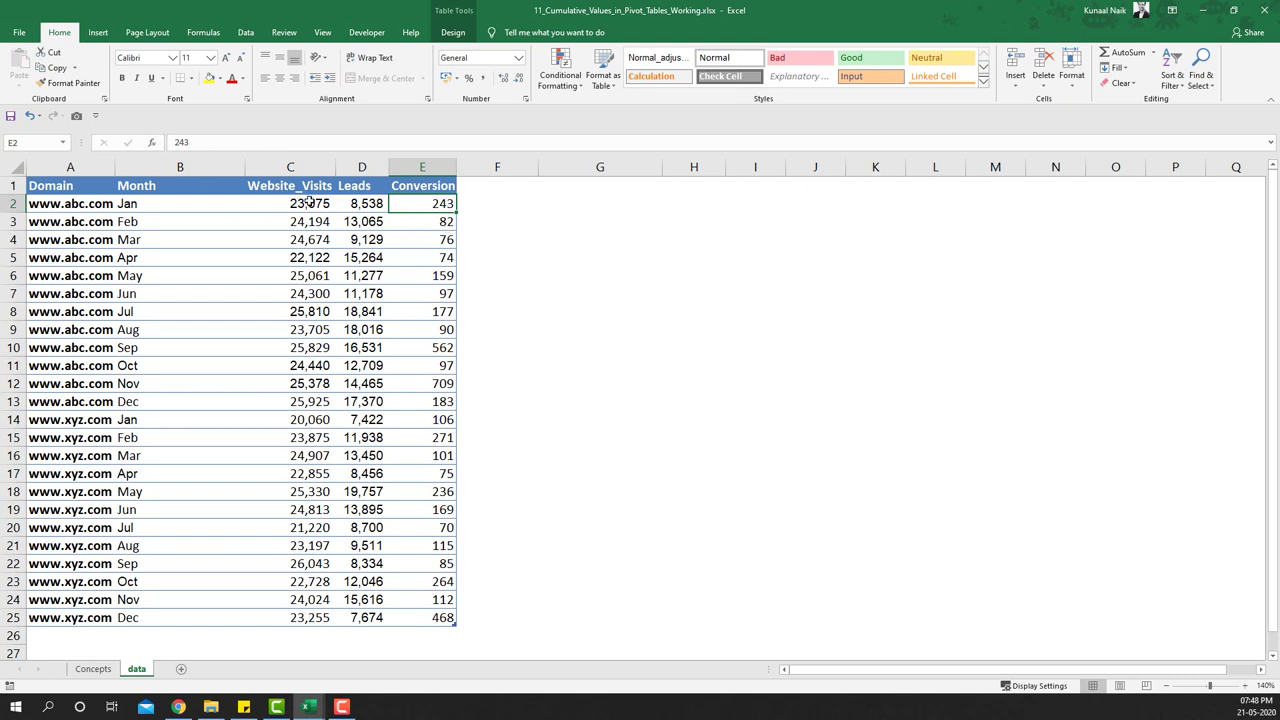
pyautogui.moveTo(365, 186); pyautogui.dragTo(357, 394)
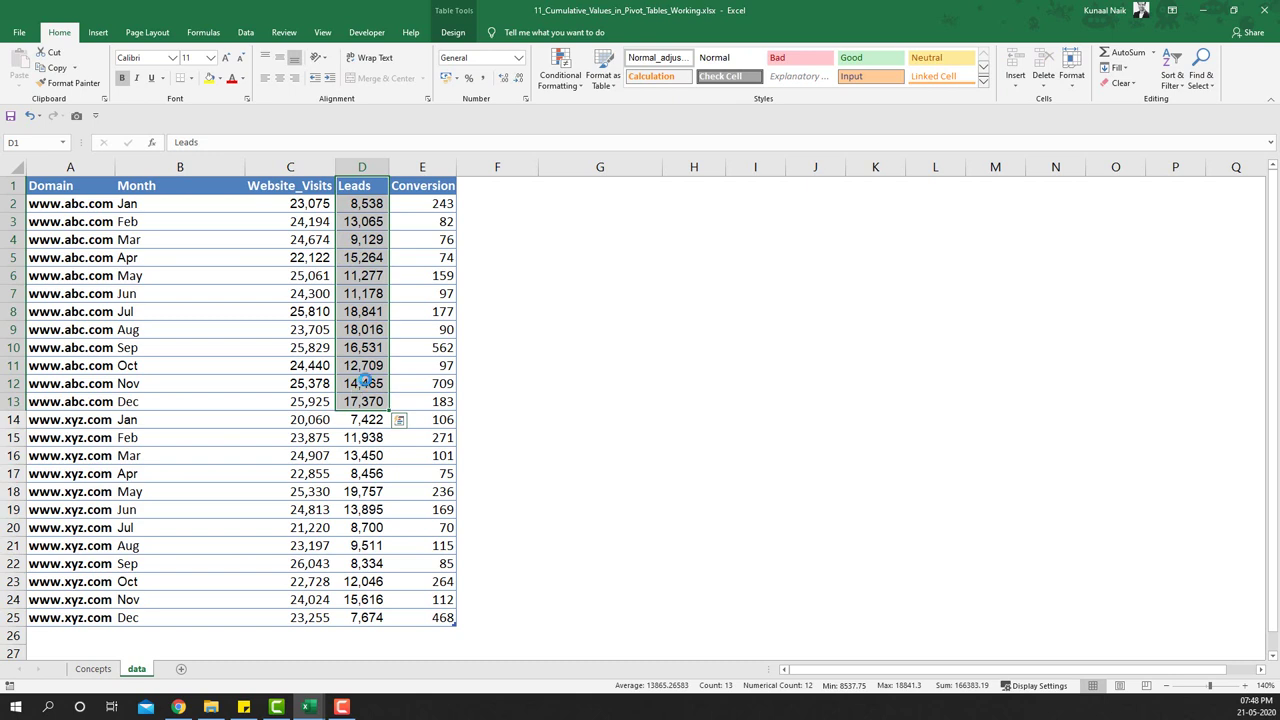
pyautogui.hotkey('ctrl', 'c')
# Paste the Leads into G1 and add an autofitted 'Cummulative Leads' header in H1.
pyautogui.click(617, 184)
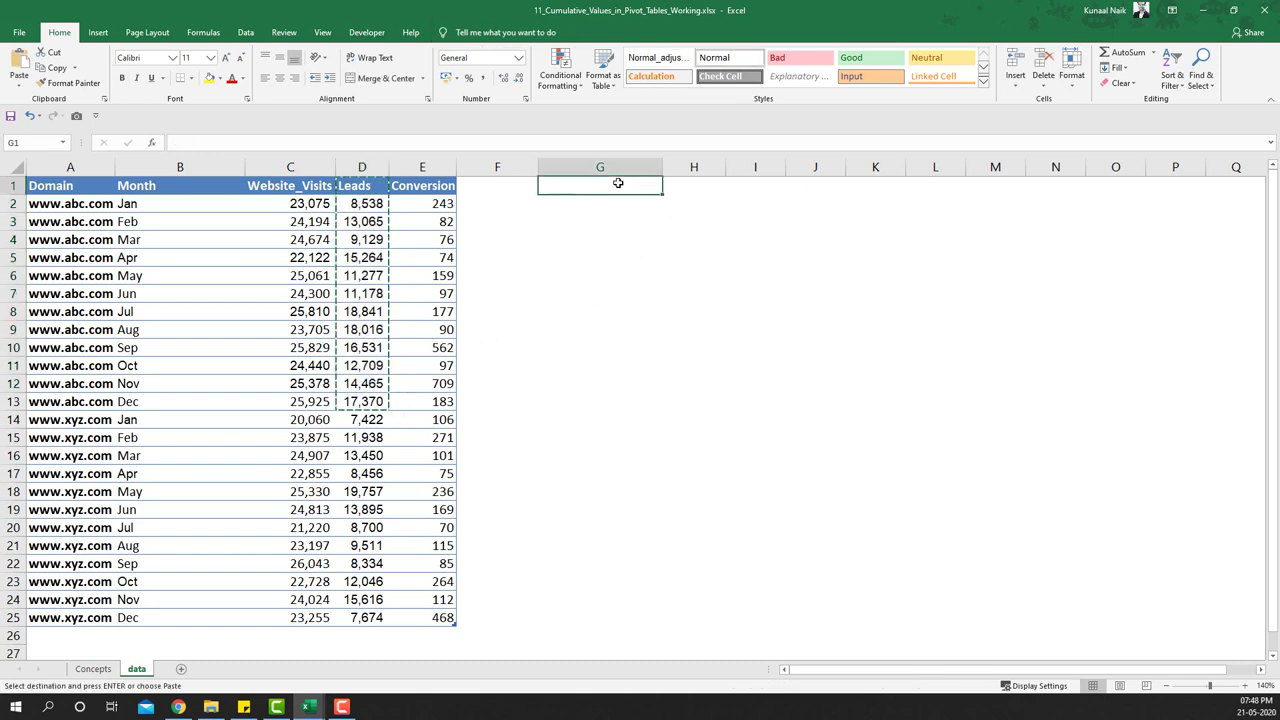
pyautogui.hotkey('ctrl', 'v')
pyautogui.click(684, 276)
pyautogui.click(691, 185)
pyautogui.write('Cu')
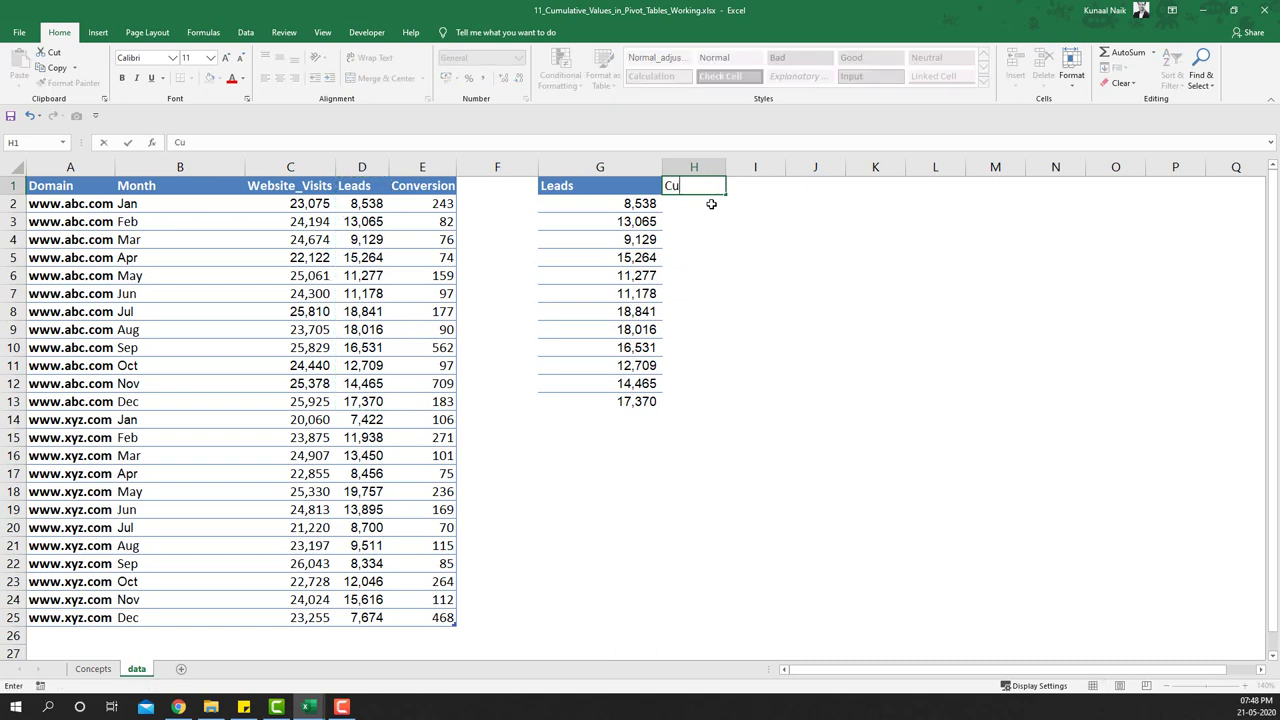
pyautogui.write('mmulative Leads')
pyautogui.press('Return')
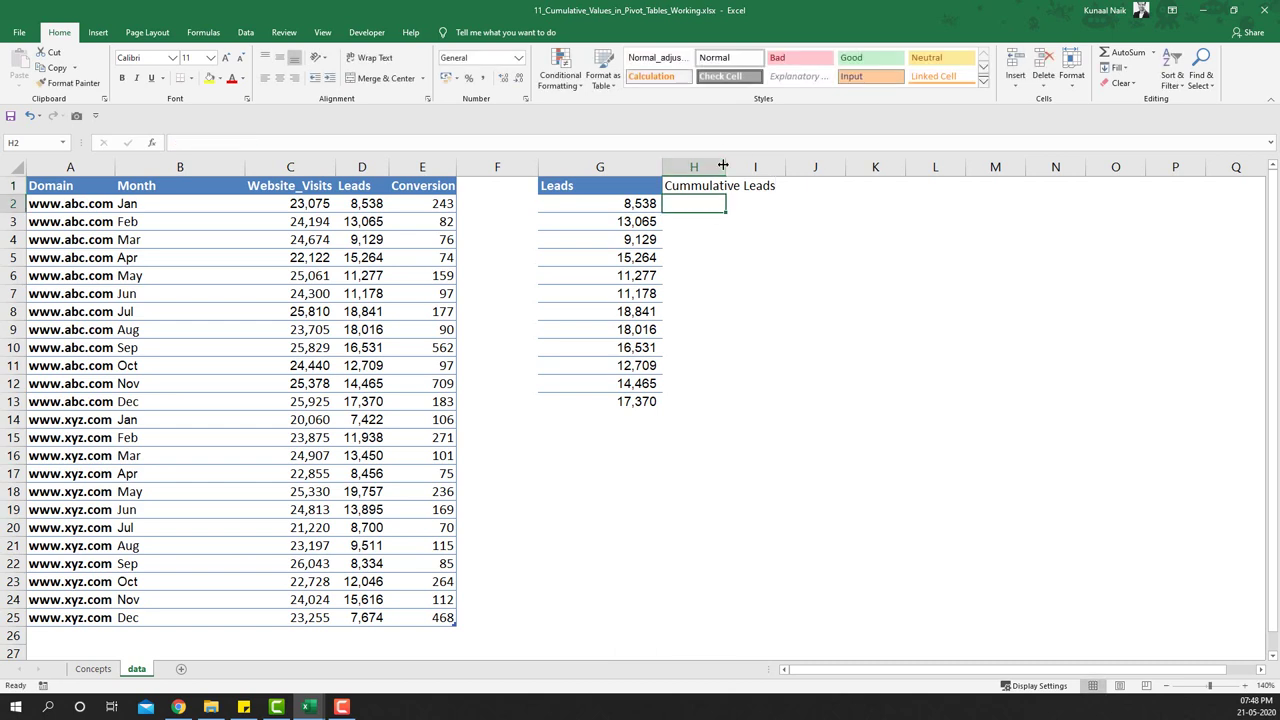
pyautogui.doubleClick(725, 163)
# Copy column G's formatting onto H1:H13 with Format Painter.
pyautogui.moveTo(600, 186); pyautogui.dragTo(580, 405)
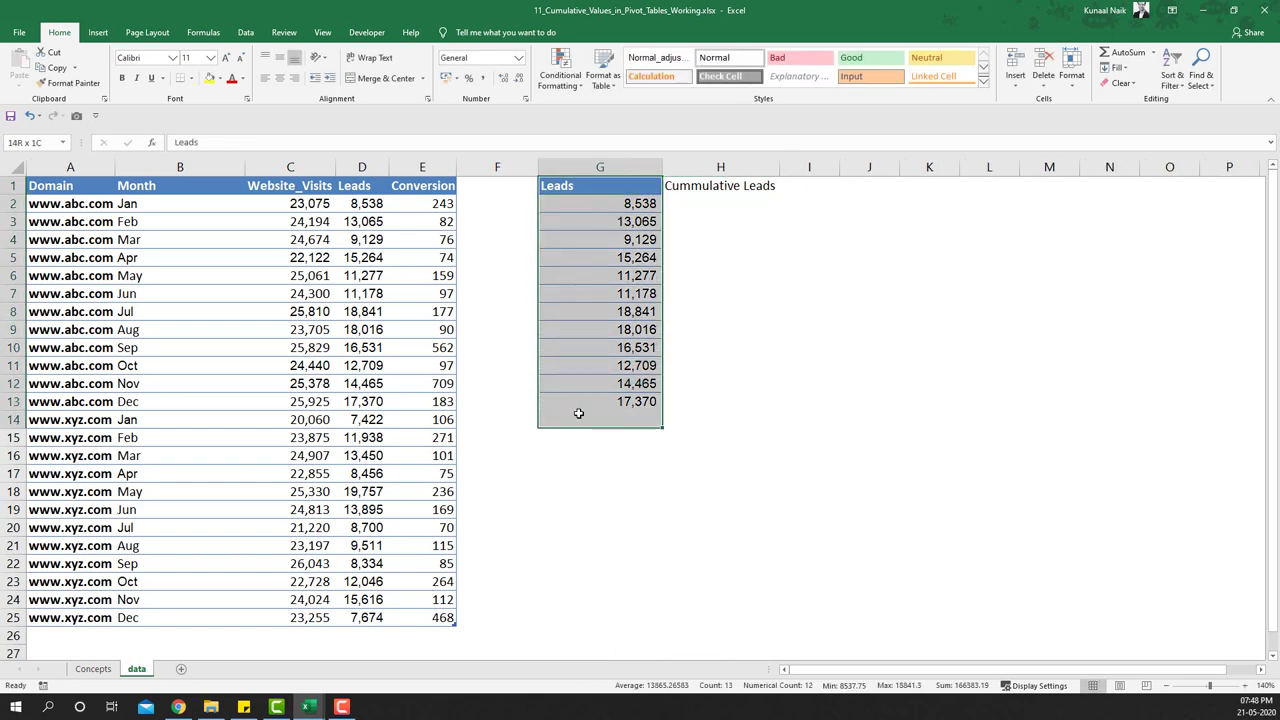
pyautogui.click(67, 83)
pyautogui.click(687, 194)
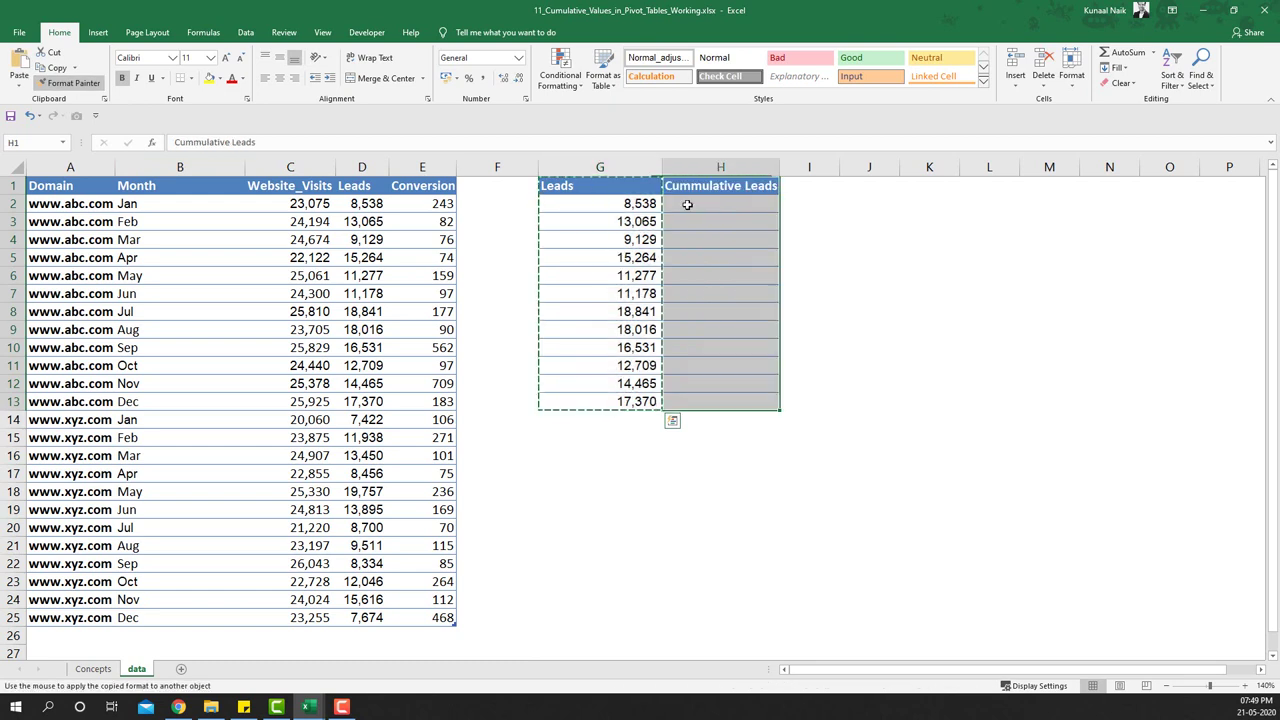
# Enter the running-total formula =SUM($G$2:G2) in H2.
pyautogui.click(704, 205)
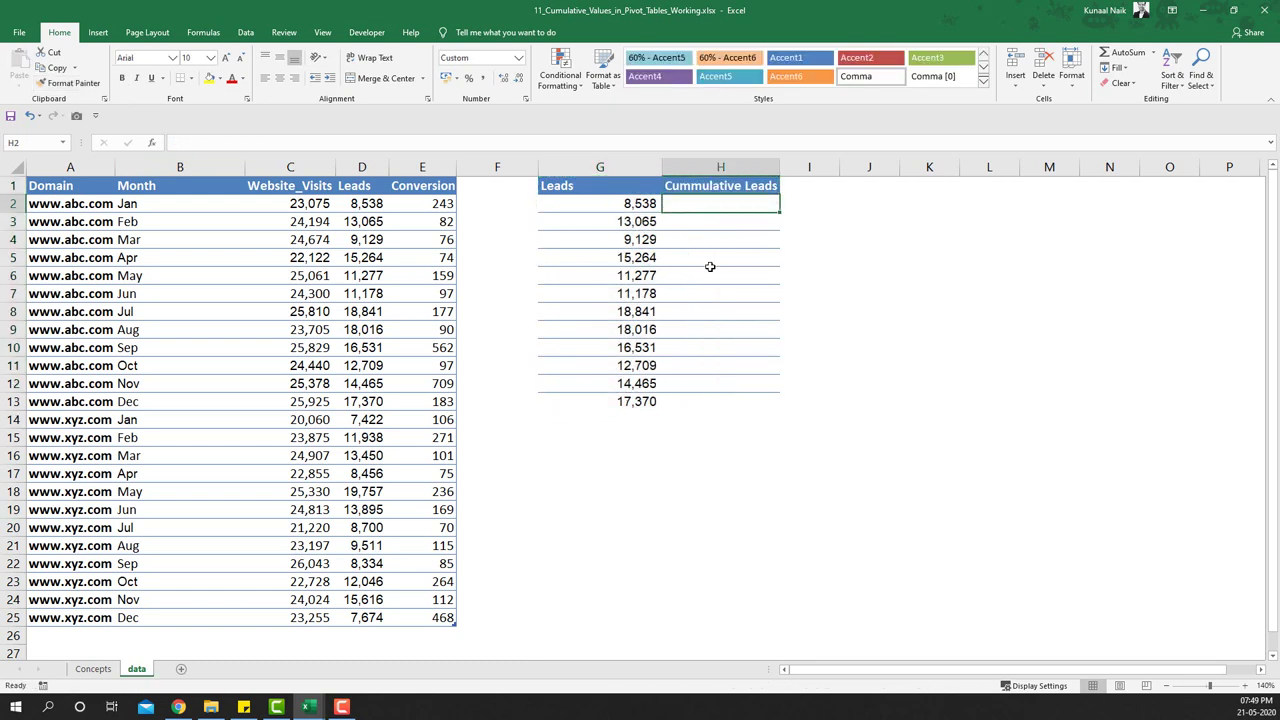
pyautogui.write('=sum(')
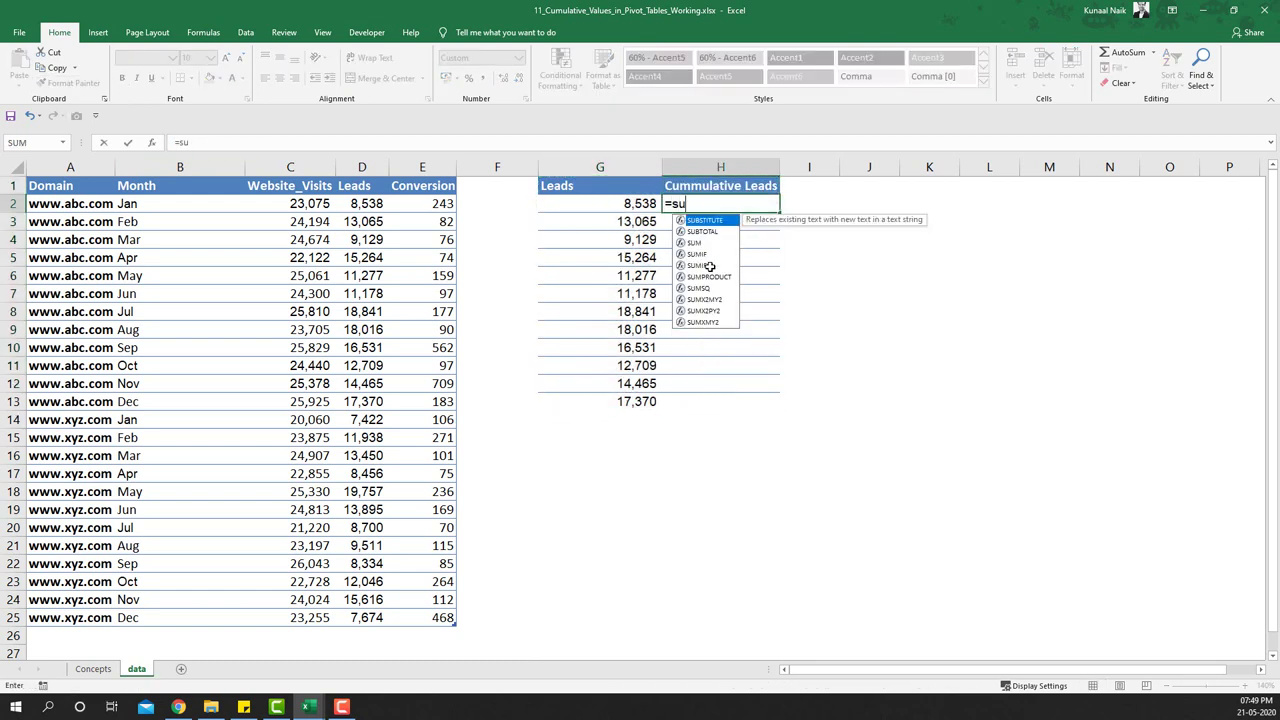
pyautogui.press('Left')
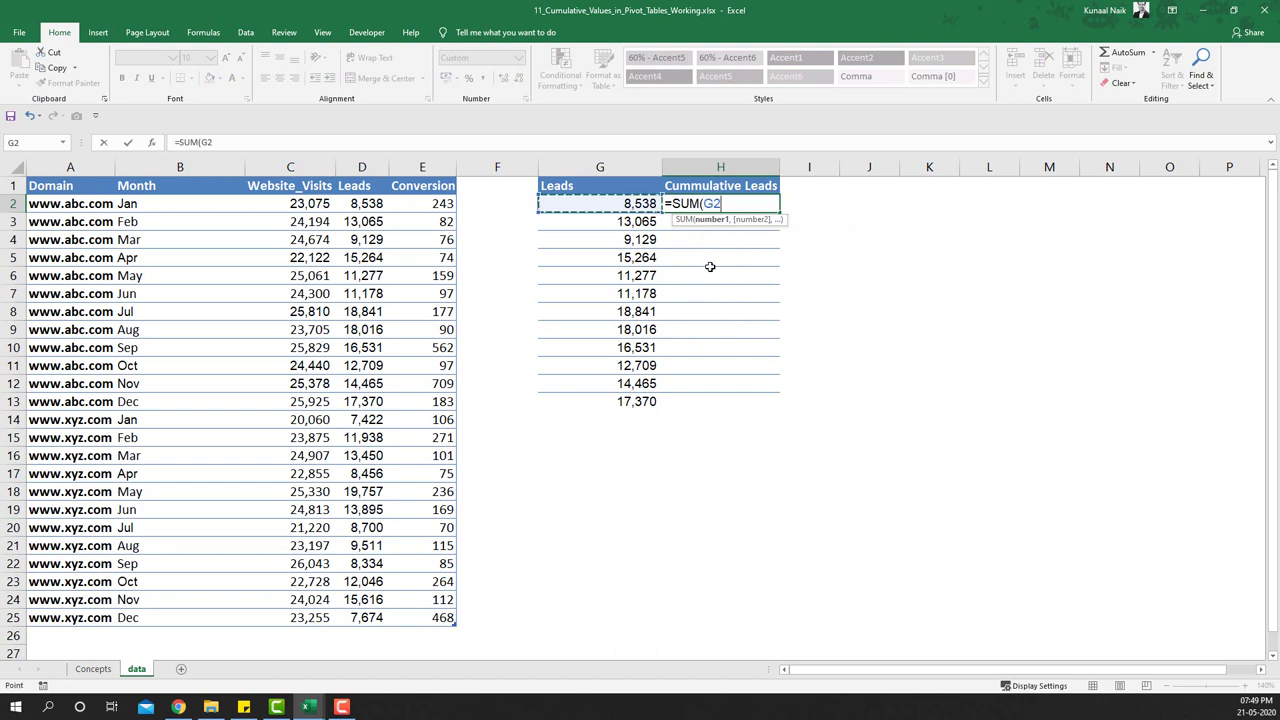
pyautogui.press('F8')
pyautogui.doubleClick(733, 204)
pyautogui.moveTo(720, 204); pyautogui.dragTo(703, 204)
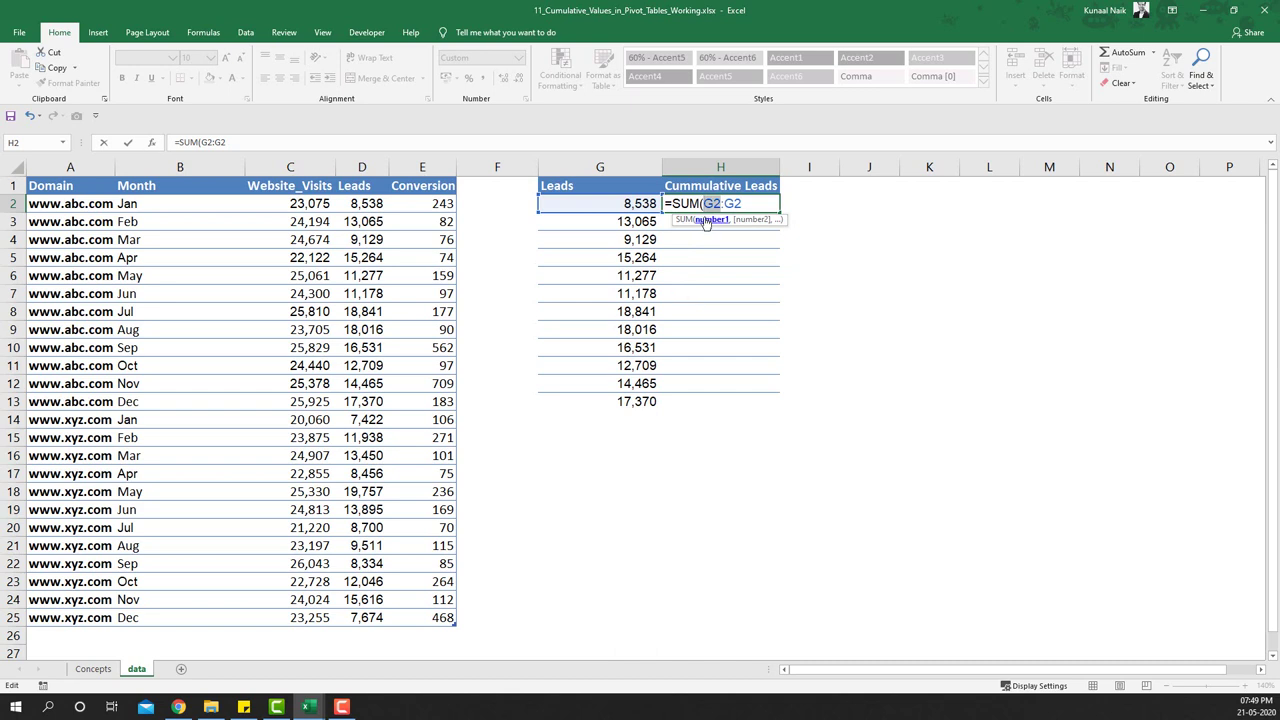
pyautogui.press('F4')
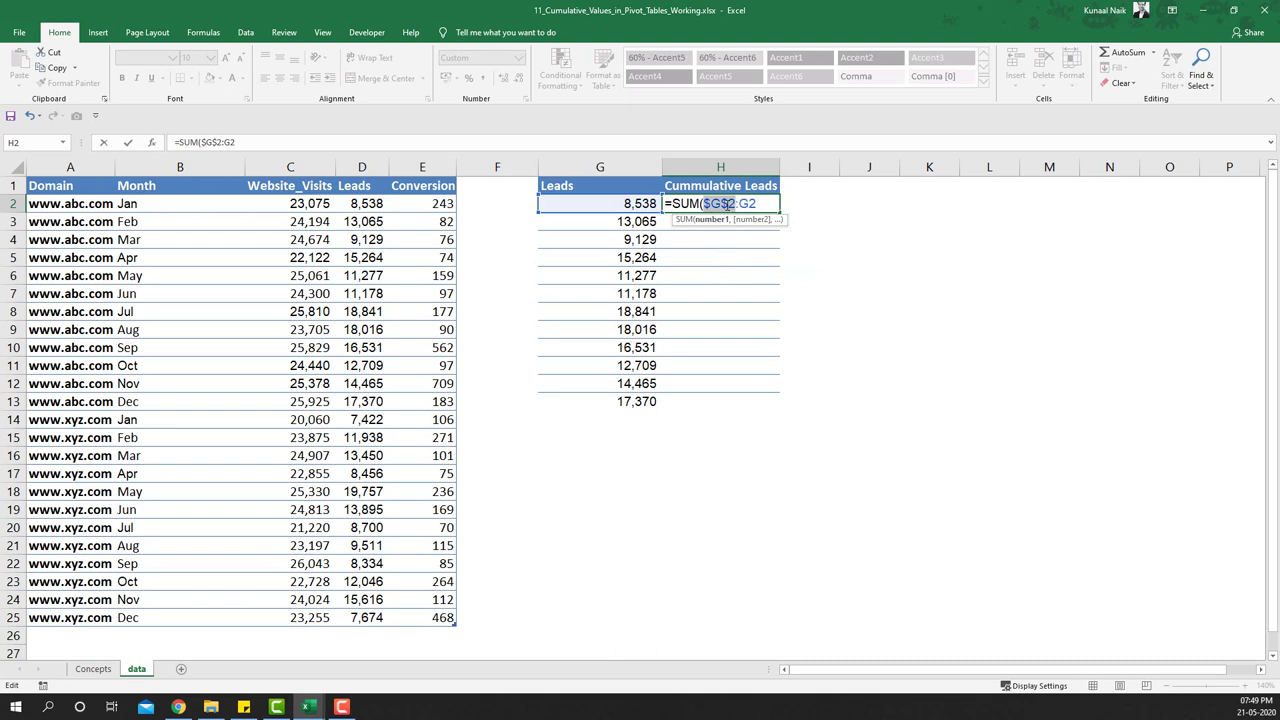
pyautogui.moveTo(738, 204); pyautogui.dragTo(758, 207)
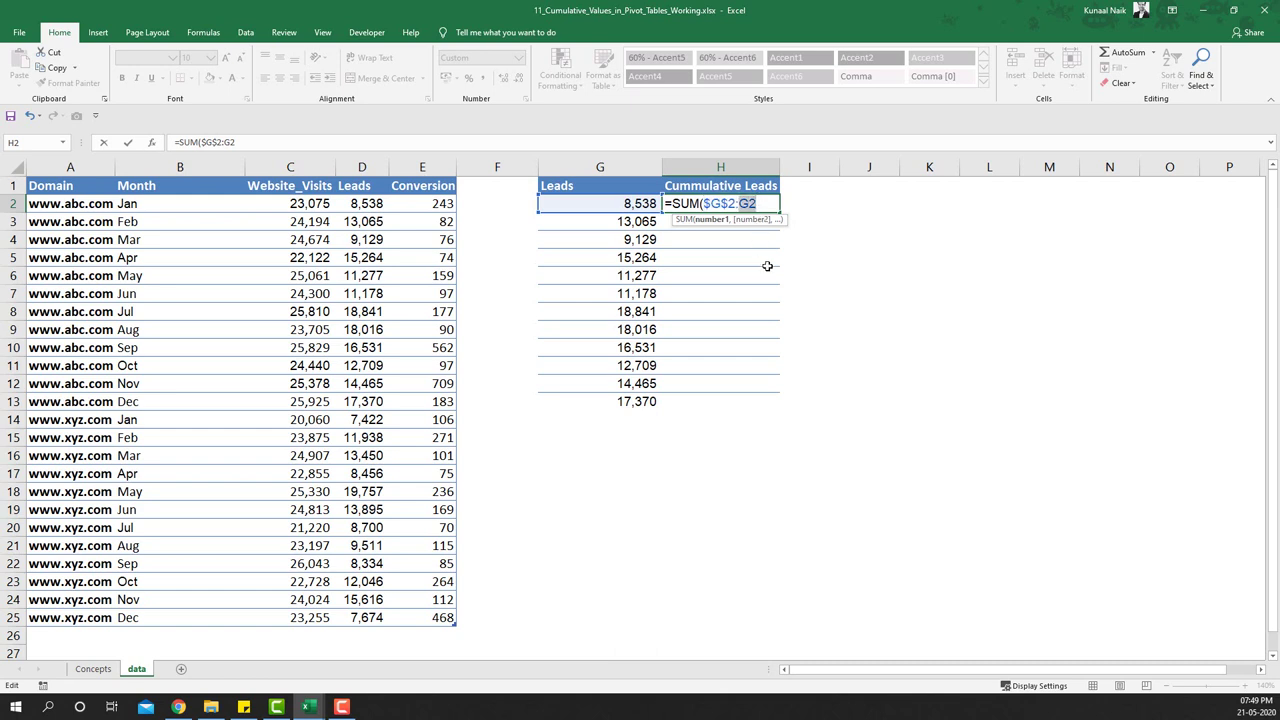
pyautogui.click(766, 207)
pyautogui.write(')')
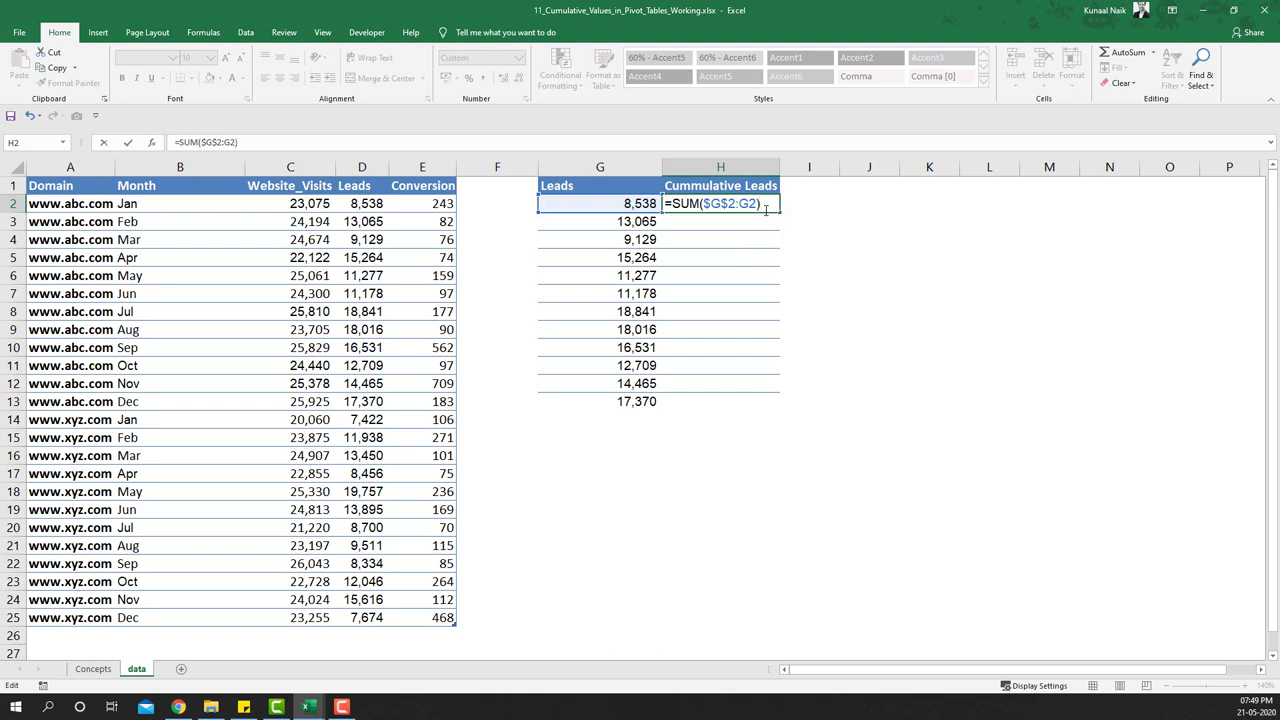
pyautogui.press('Return')
# Fill the running-total formula down from H2 through H13.
pyautogui.click(766, 204)
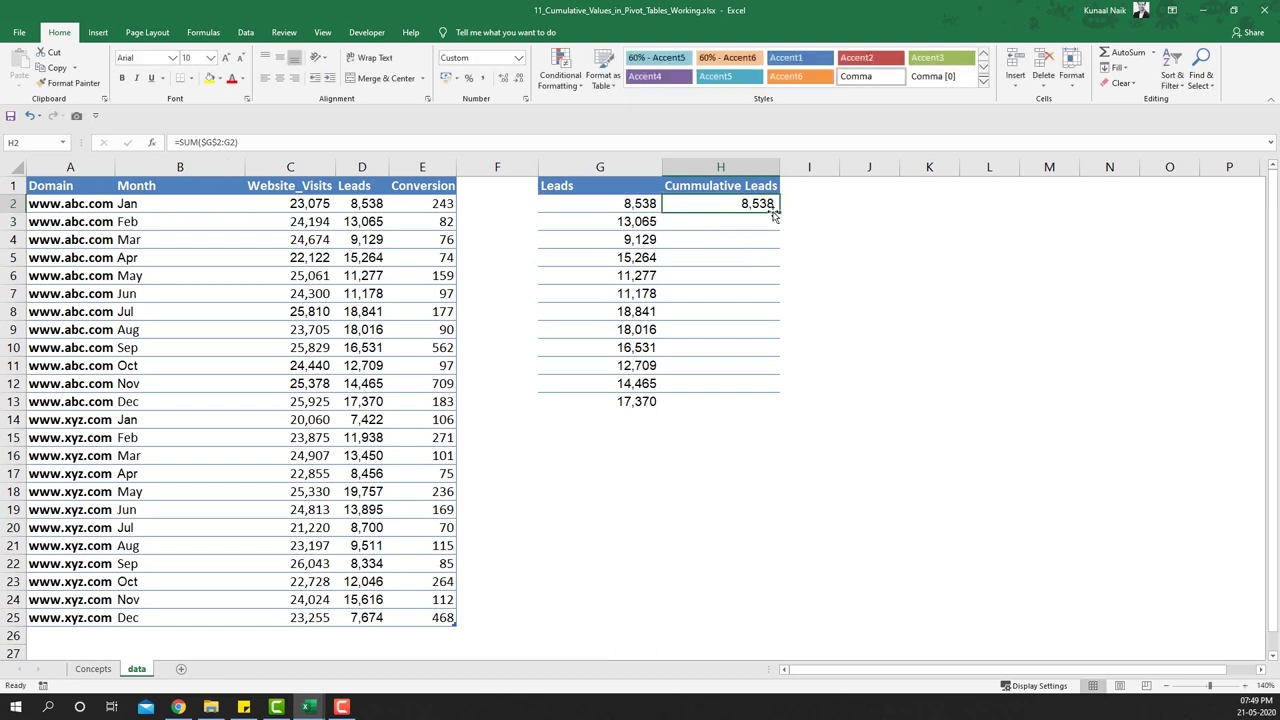
pyautogui.moveTo(779, 229); pyautogui.dragTo(779, 231)
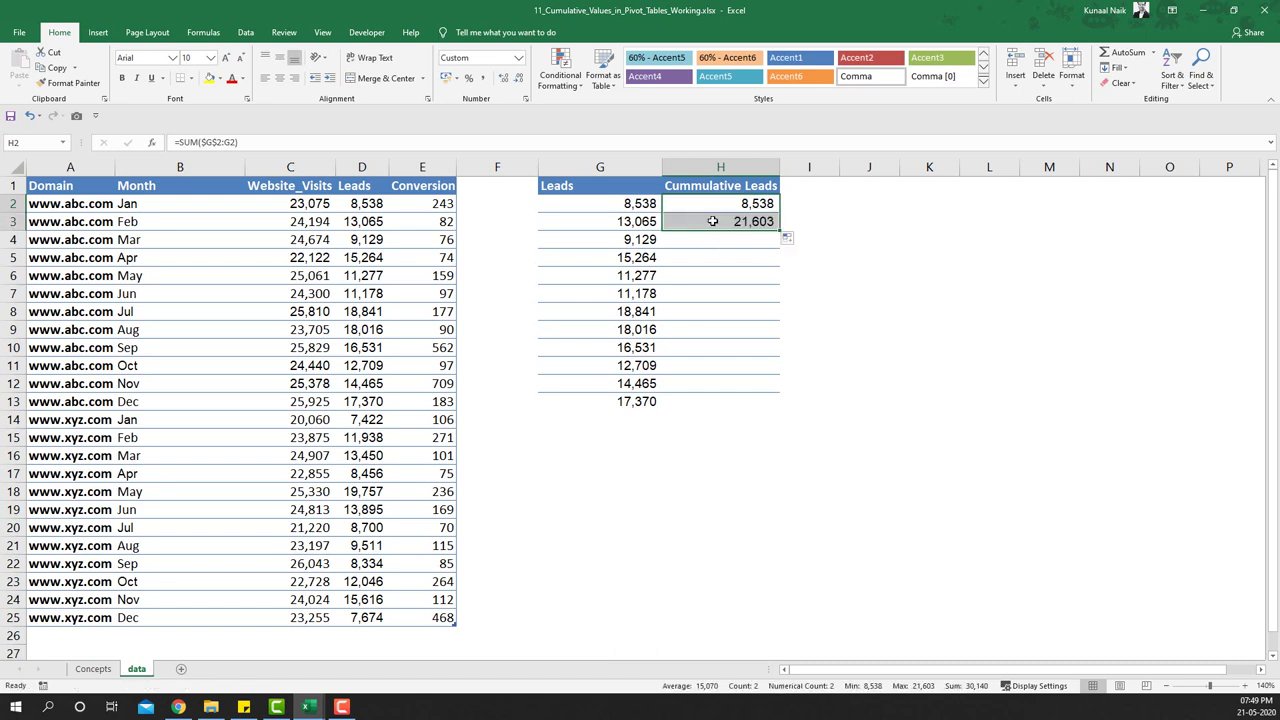
pyautogui.doubleClick(677, 221)
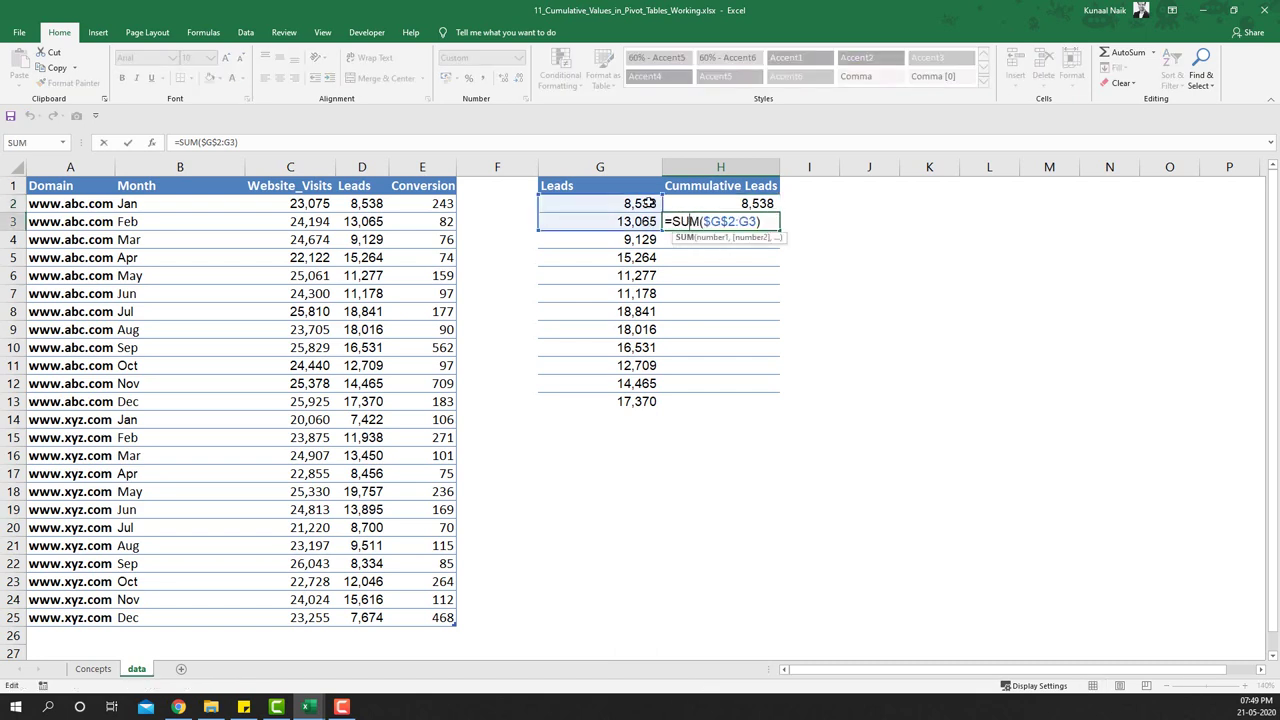
pyautogui.press('Escape')
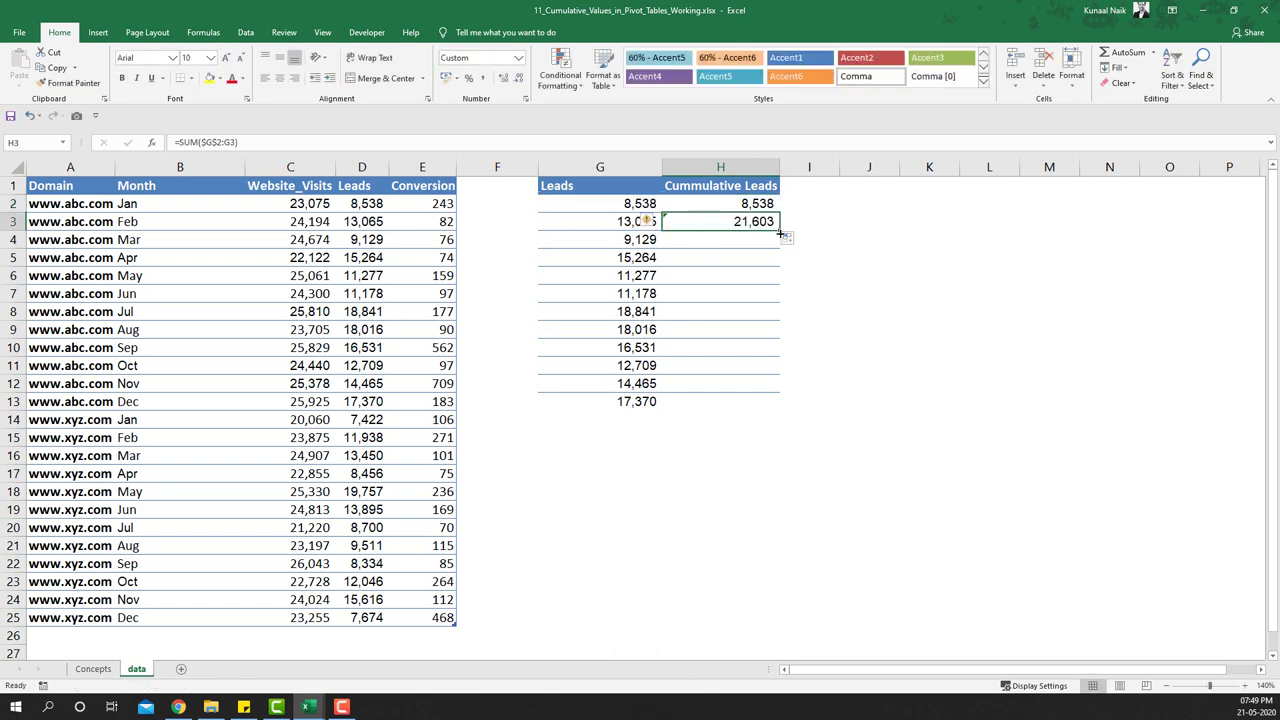
pyautogui.moveTo(779, 229); pyautogui.dragTo(775, 250)
pyautogui.doubleClick(728, 238)
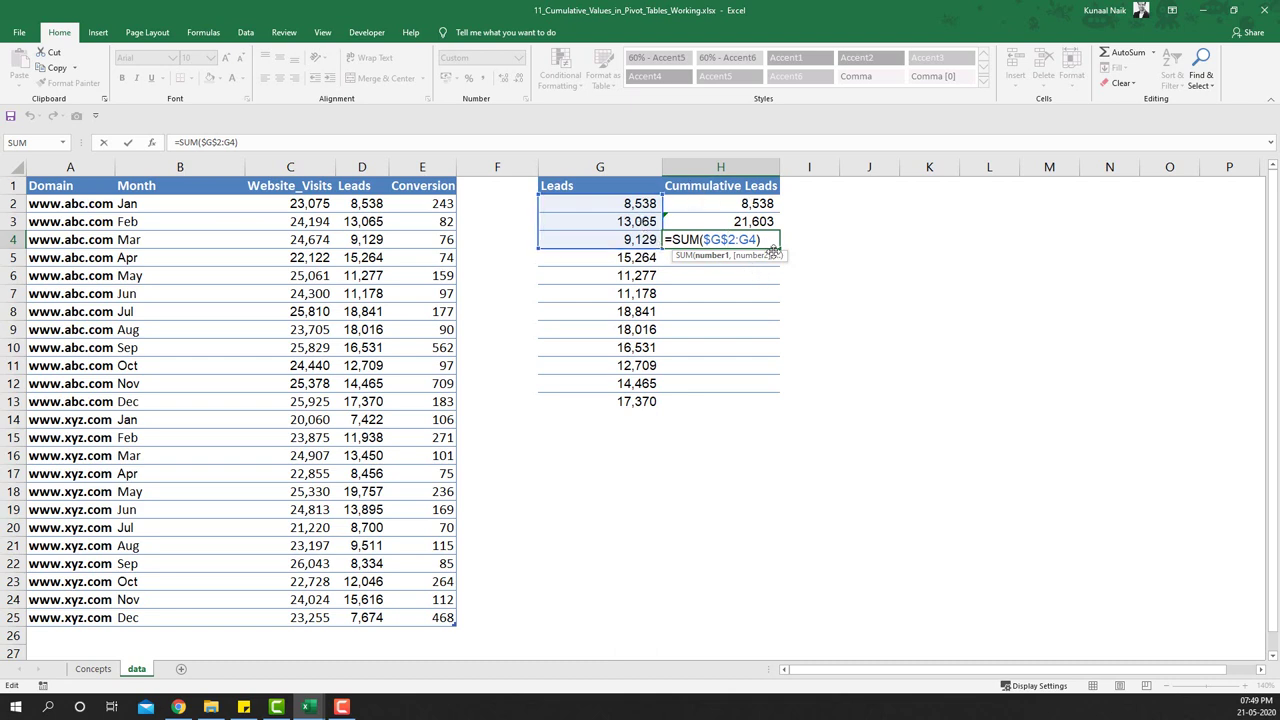
pyautogui.hotkey('ctrl', 'Return')
pyautogui.moveTo(779, 249); pyautogui.dragTo(773, 412)
pyautogui.click(719, 401)
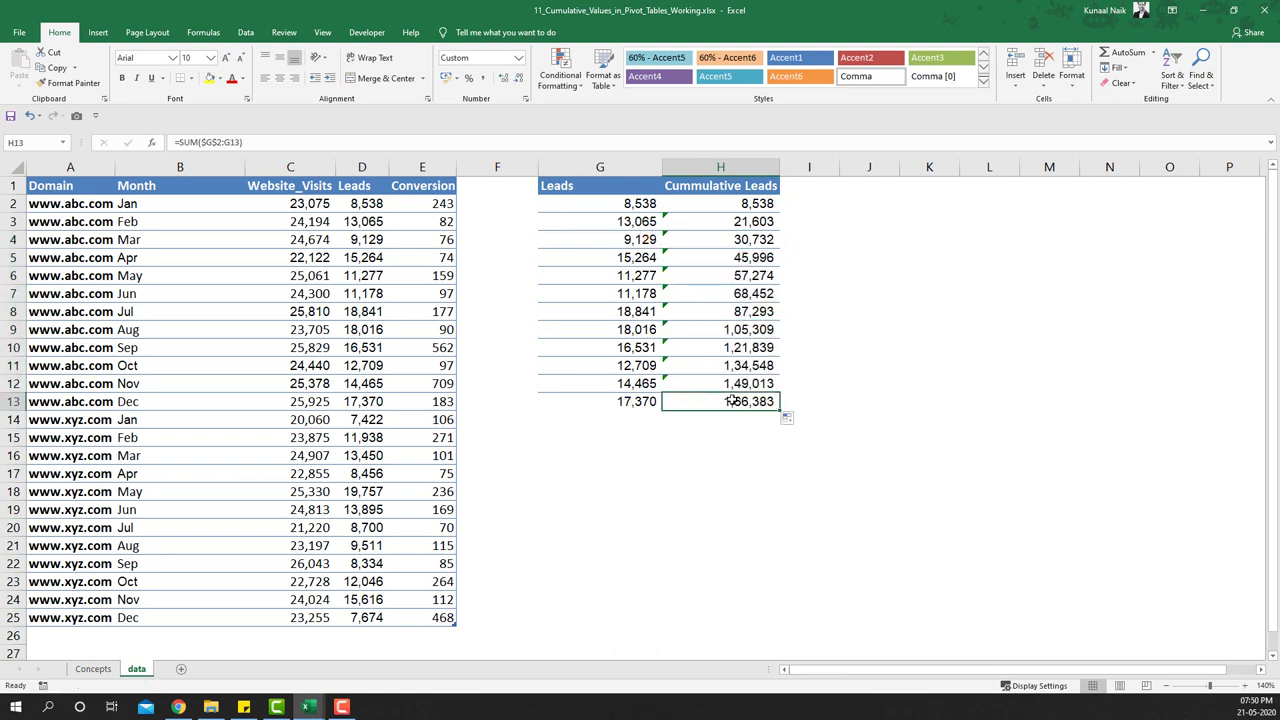
# AutoSum the Leads into G14 and confirm it matches H13's 1,66,383.
pyautogui.click(585, 417)
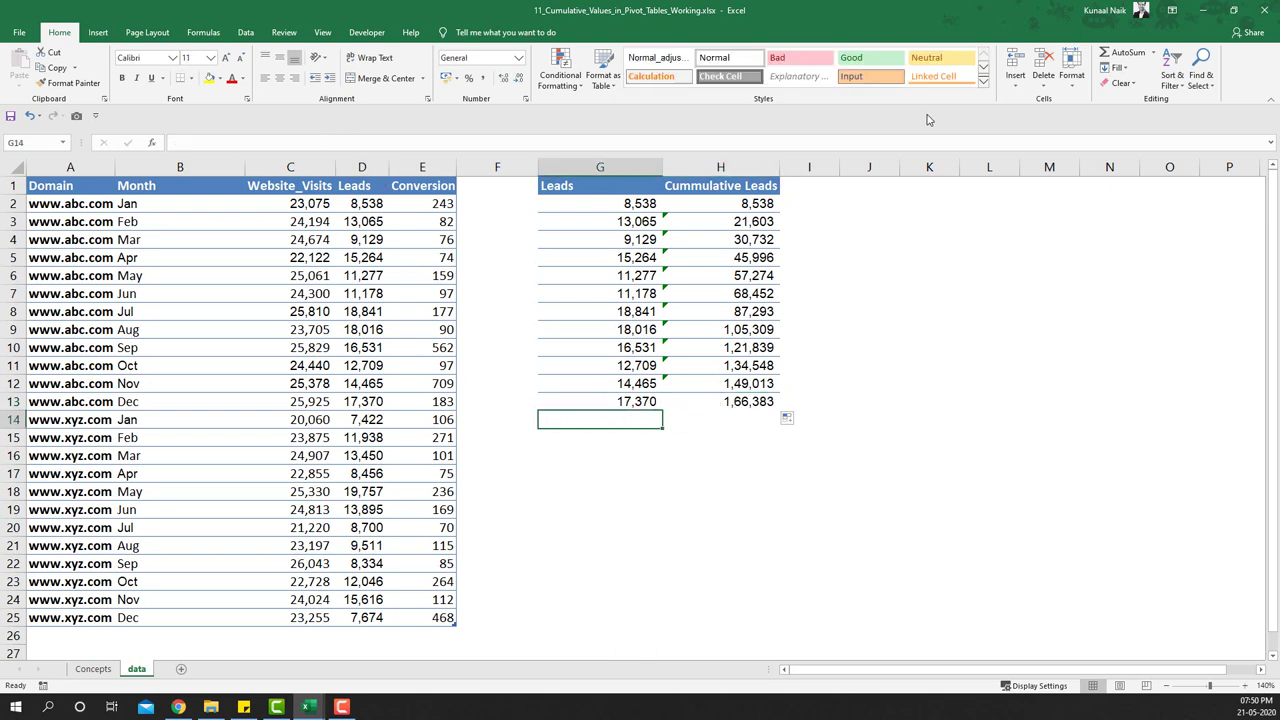
pyautogui.click(1120, 53)
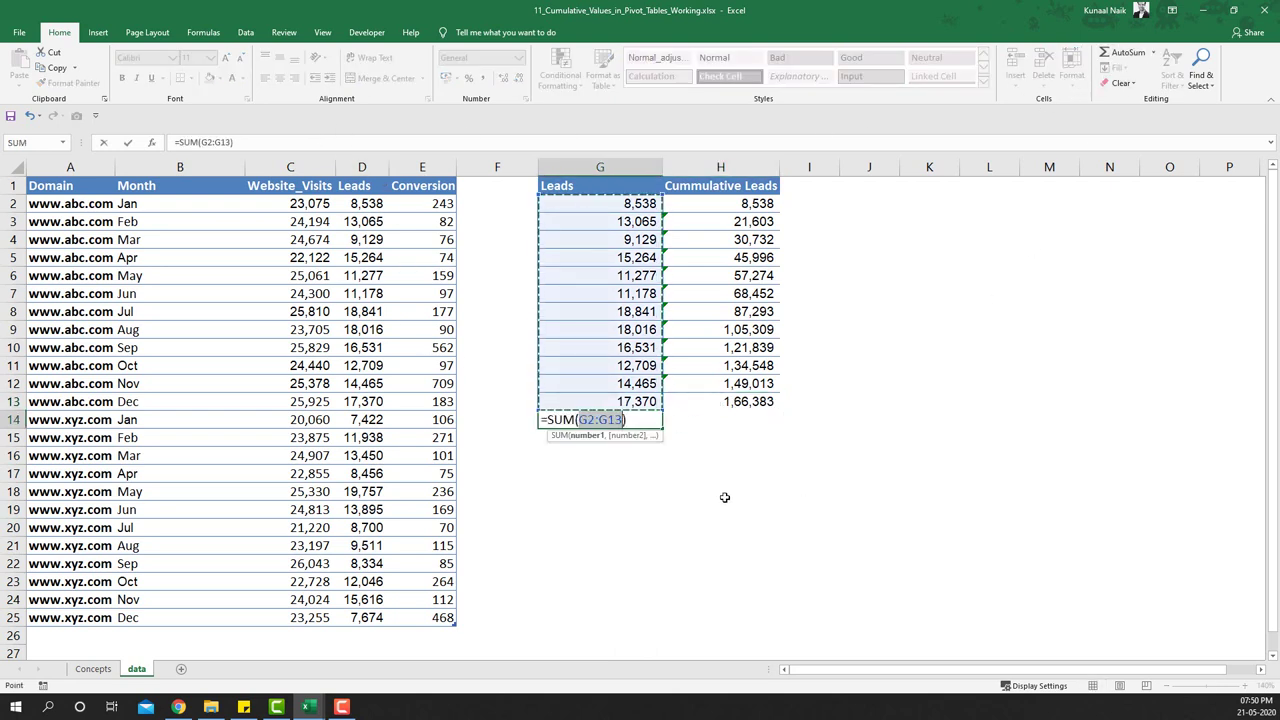
pyautogui.press('Return')
pyautogui.click(650, 421)
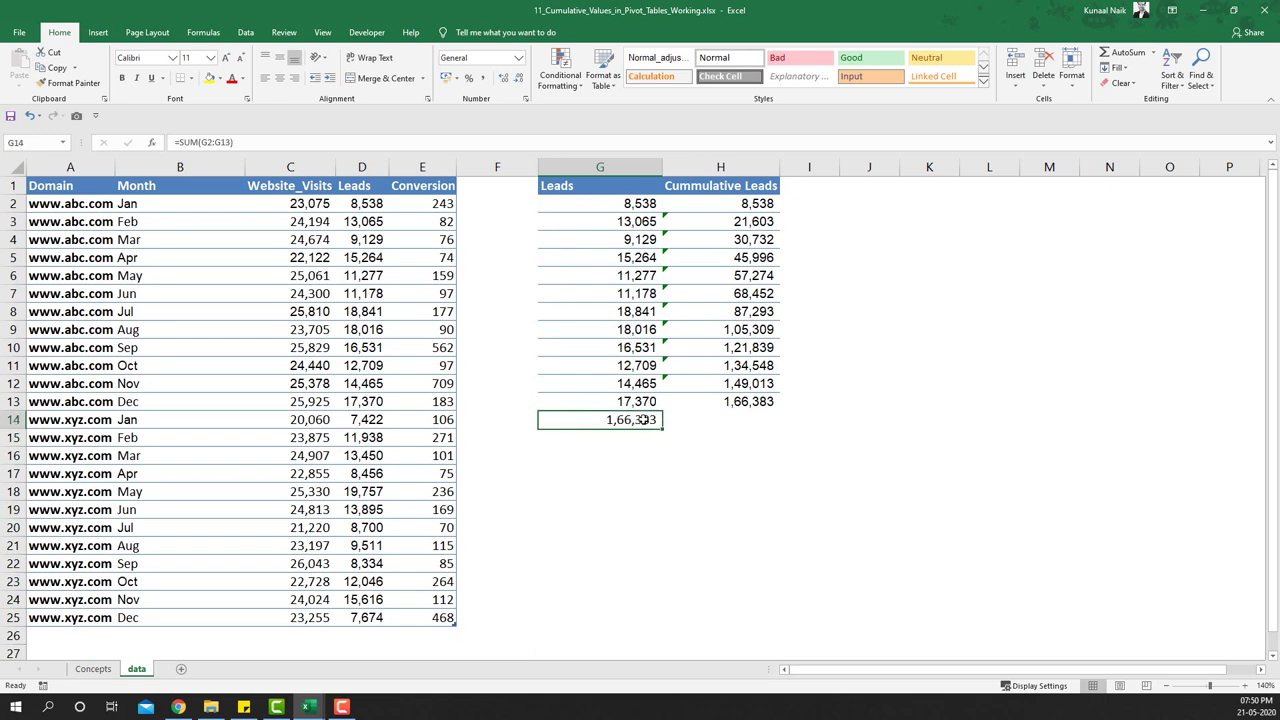
pyautogui.keyDown('ctrl'); pyautogui.click(720, 401); pyautogui.keyUp('ctrl')
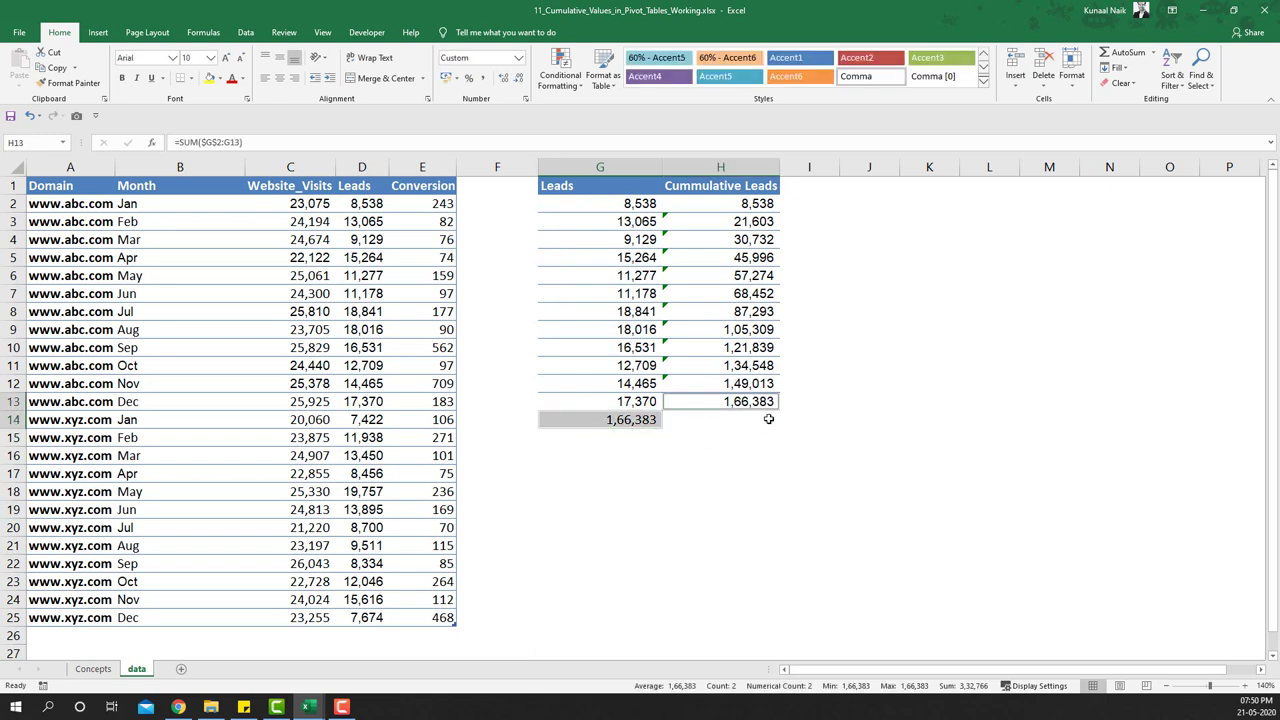
pyautogui.moveTo(752, 405); pyautogui.dragTo(756, 205)
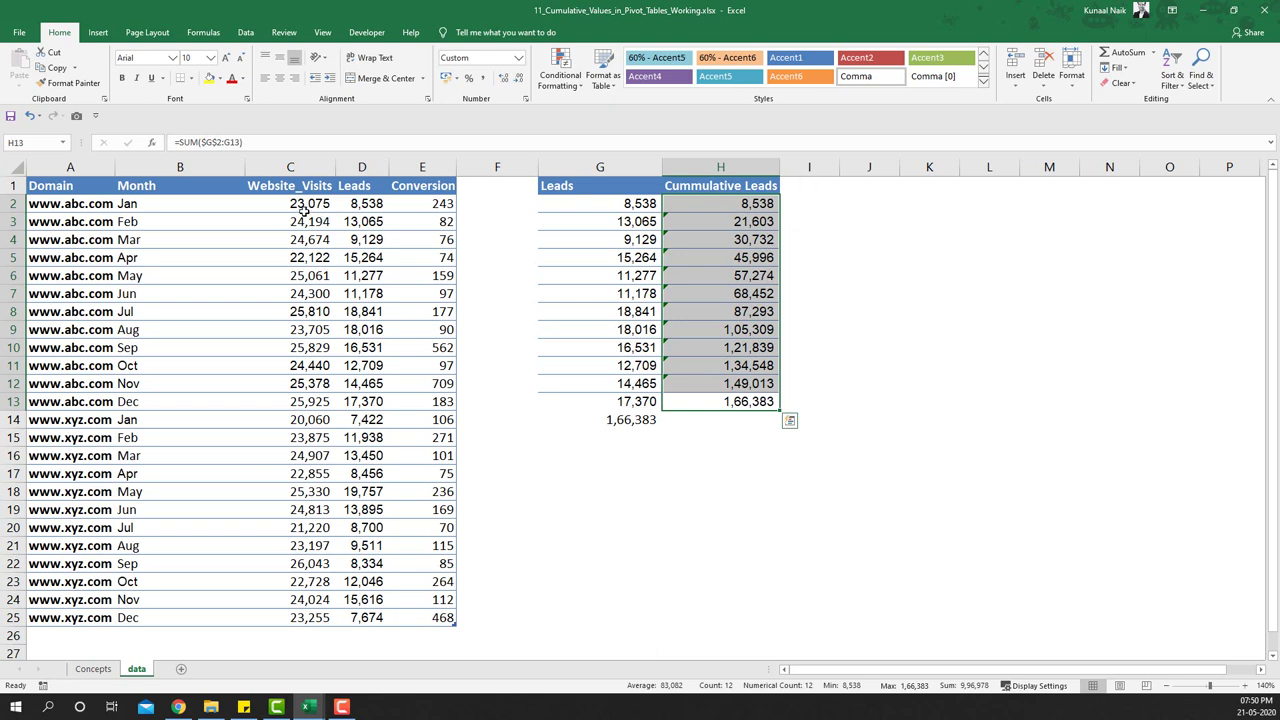
pyautogui.moveTo(295, 186); pyautogui.dragTo(315, 402)
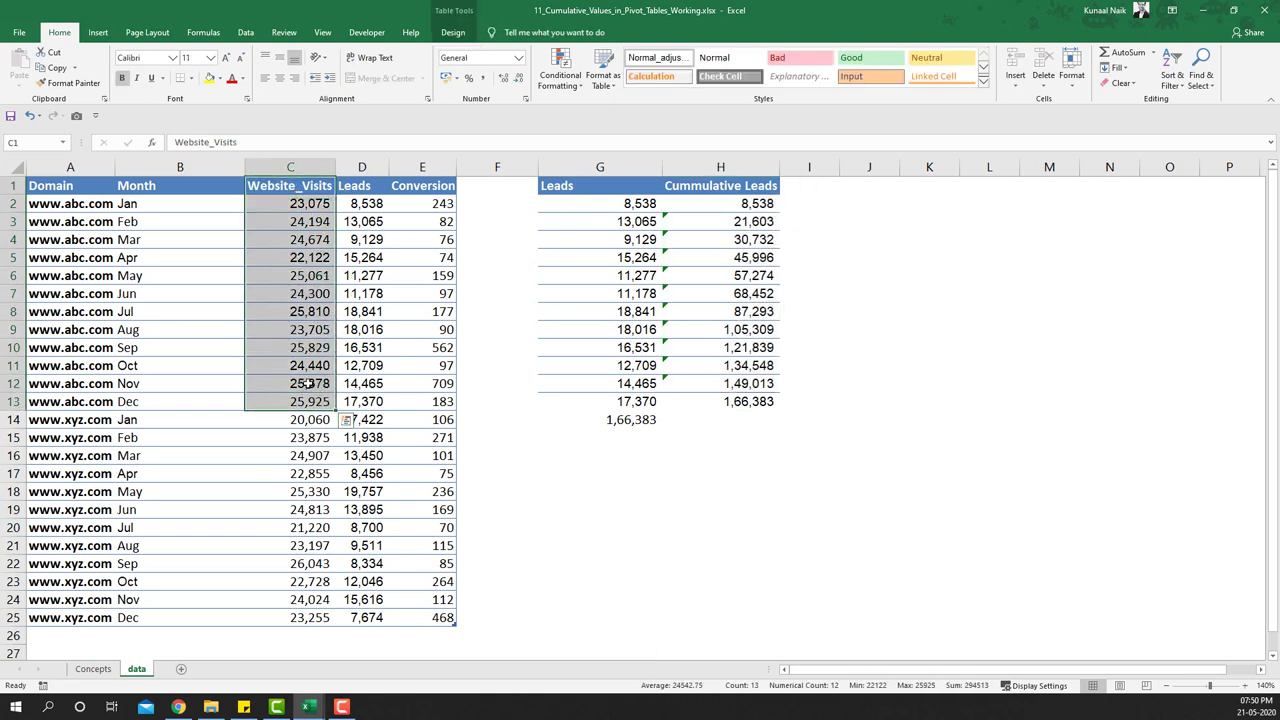
# Paste the abc.com Website_Visits into J1 and autofit column J.
pyautogui.hotkey('ctrl', 'c')
pyautogui.click(868, 187)
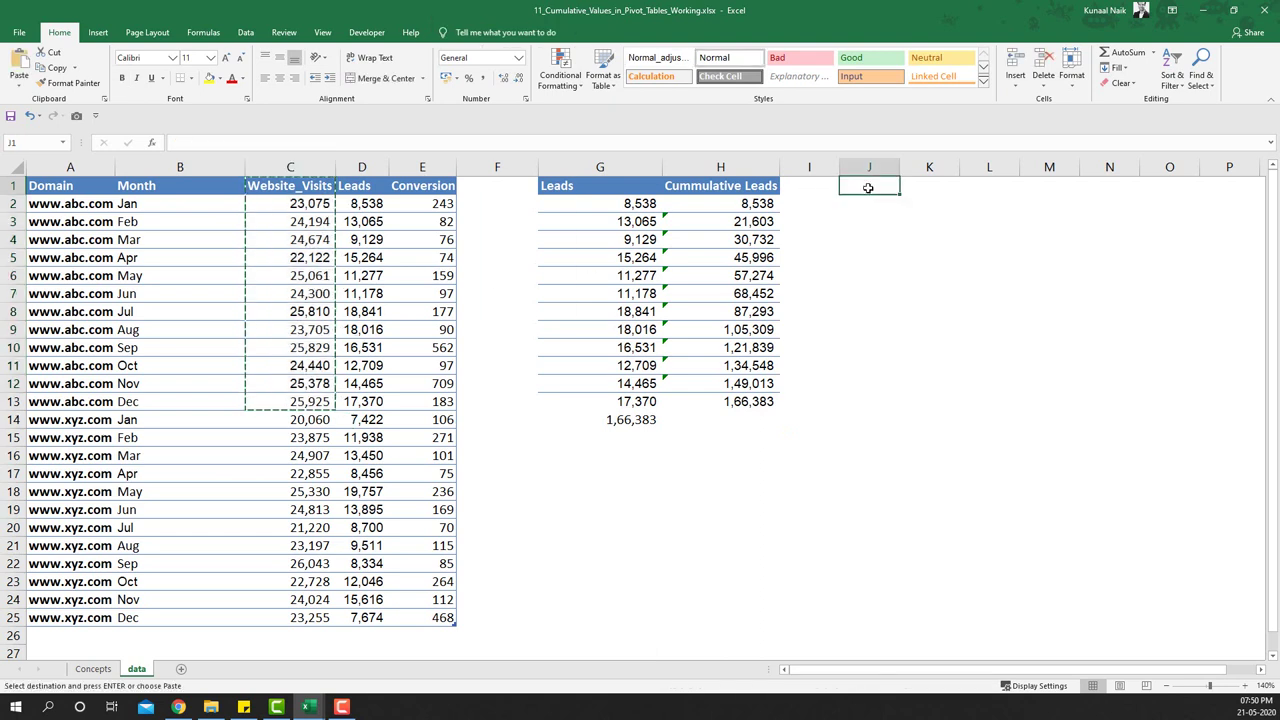
pyautogui.hotkey('ctrl', 'v')
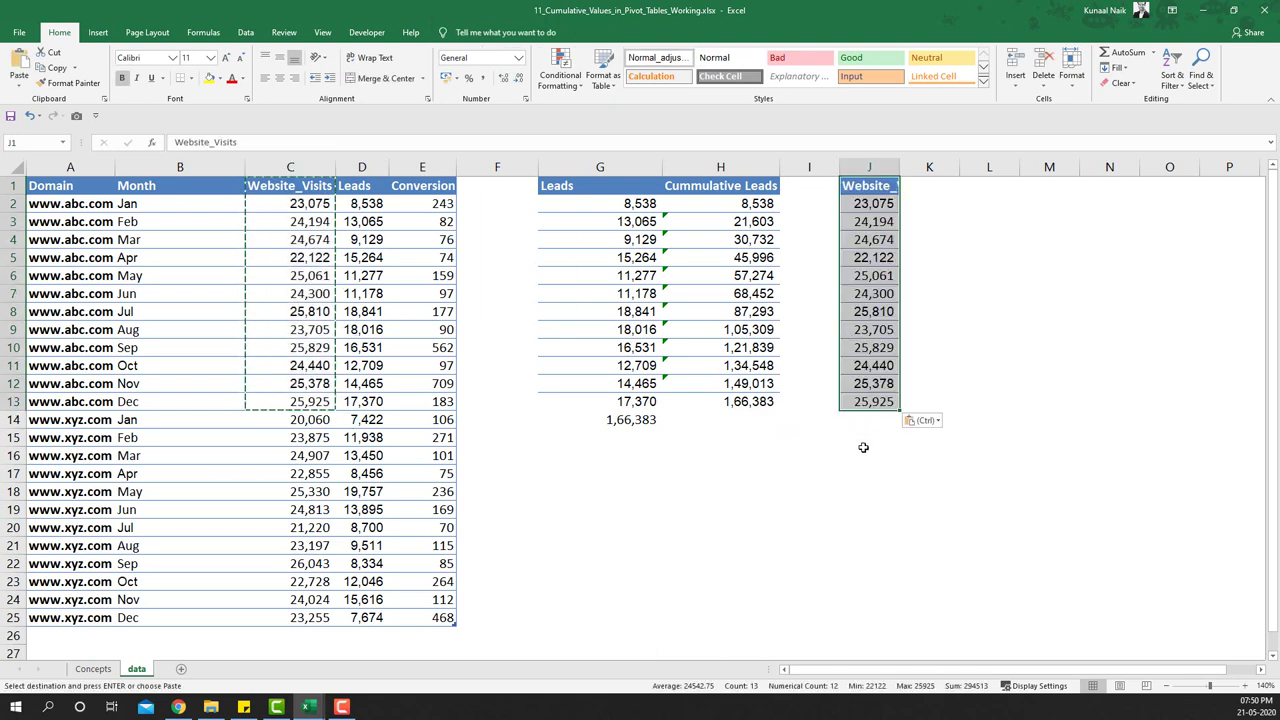
pyautogui.press('Escape')
pyautogui.click(863, 447)
pyautogui.doubleClick(899, 167)
# Add an autofitted 'Cummulative Visits' heading in K1.
pyautogui.click(748, 200)
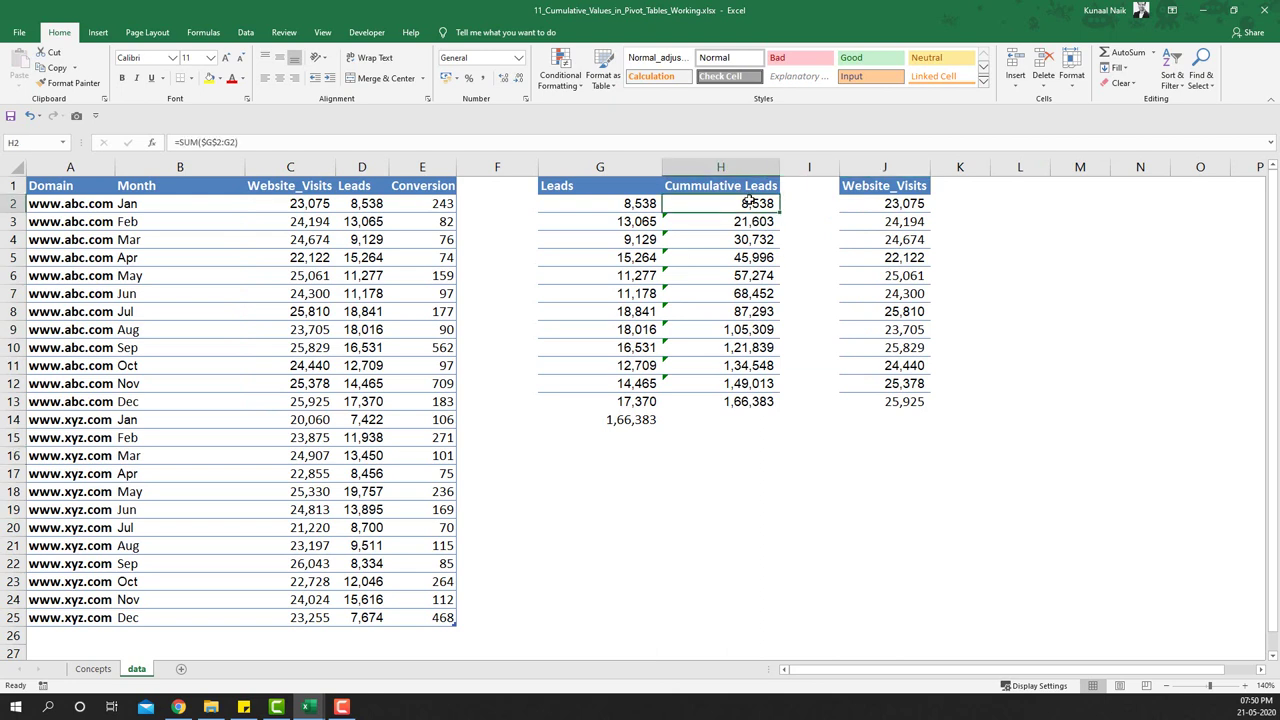
pyautogui.hotkey('ctrl', 'c')
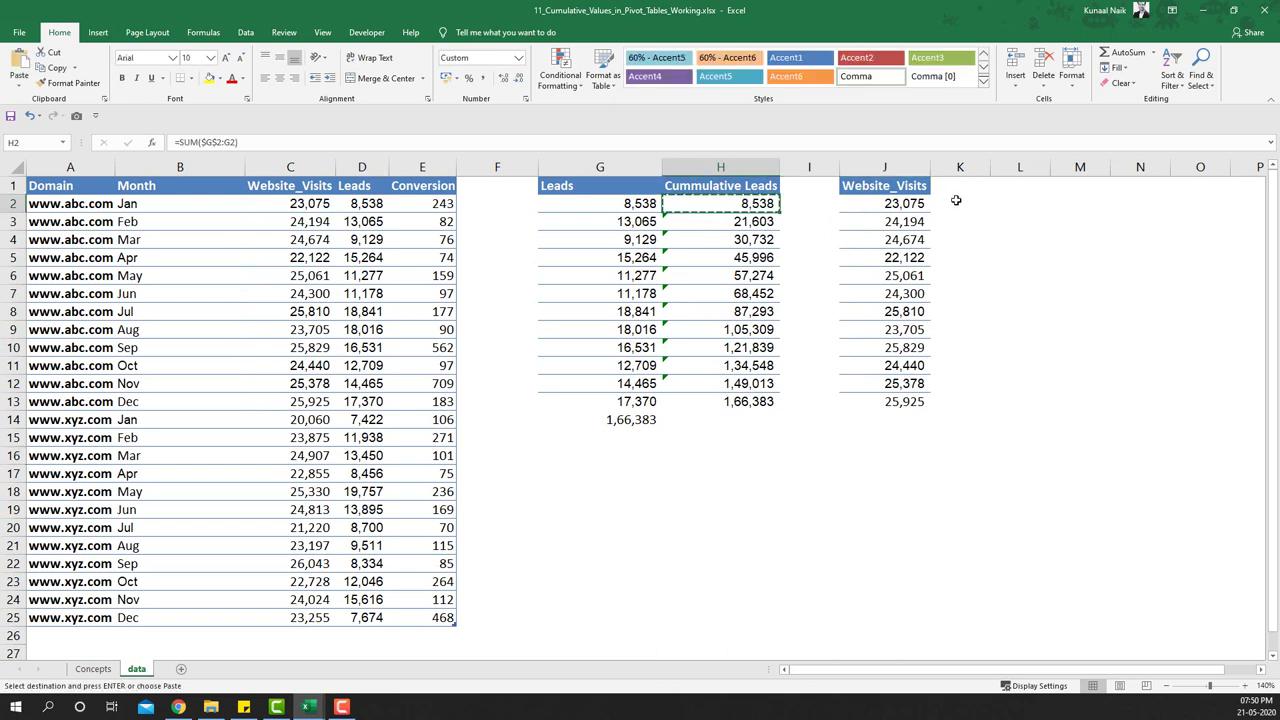
pyautogui.click(975, 186)
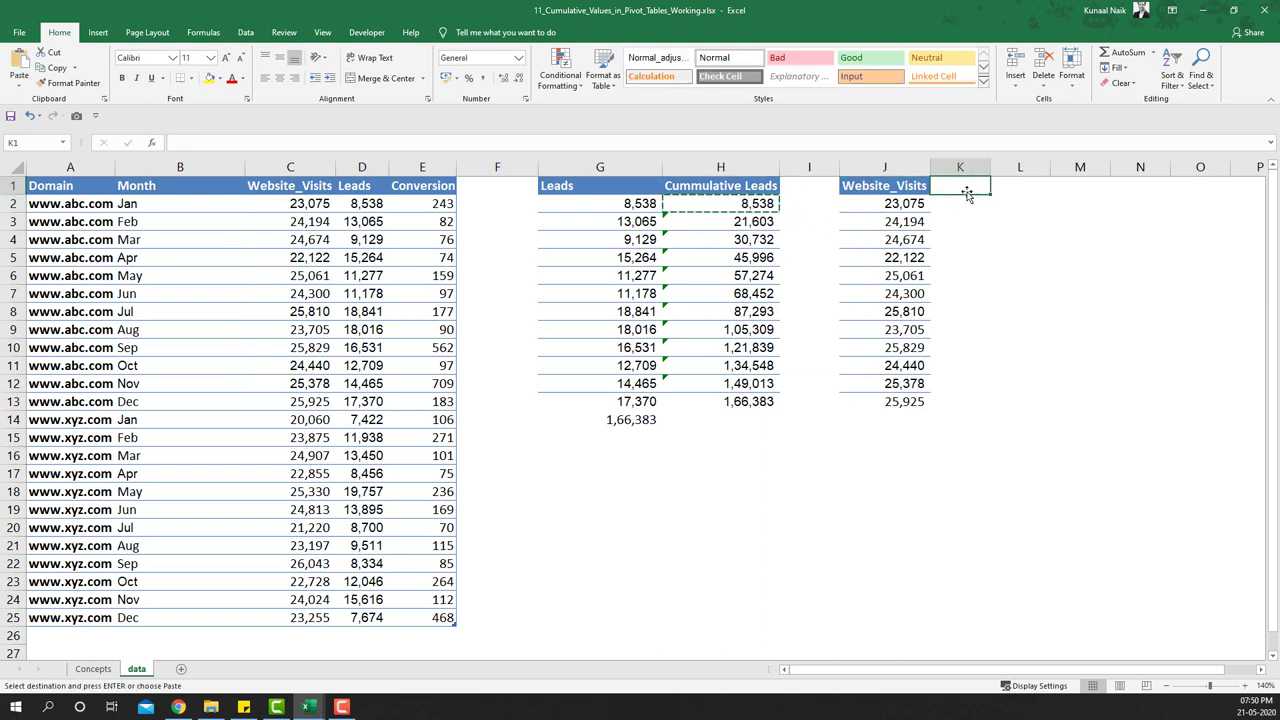
pyautogui.write('Cummulativ')
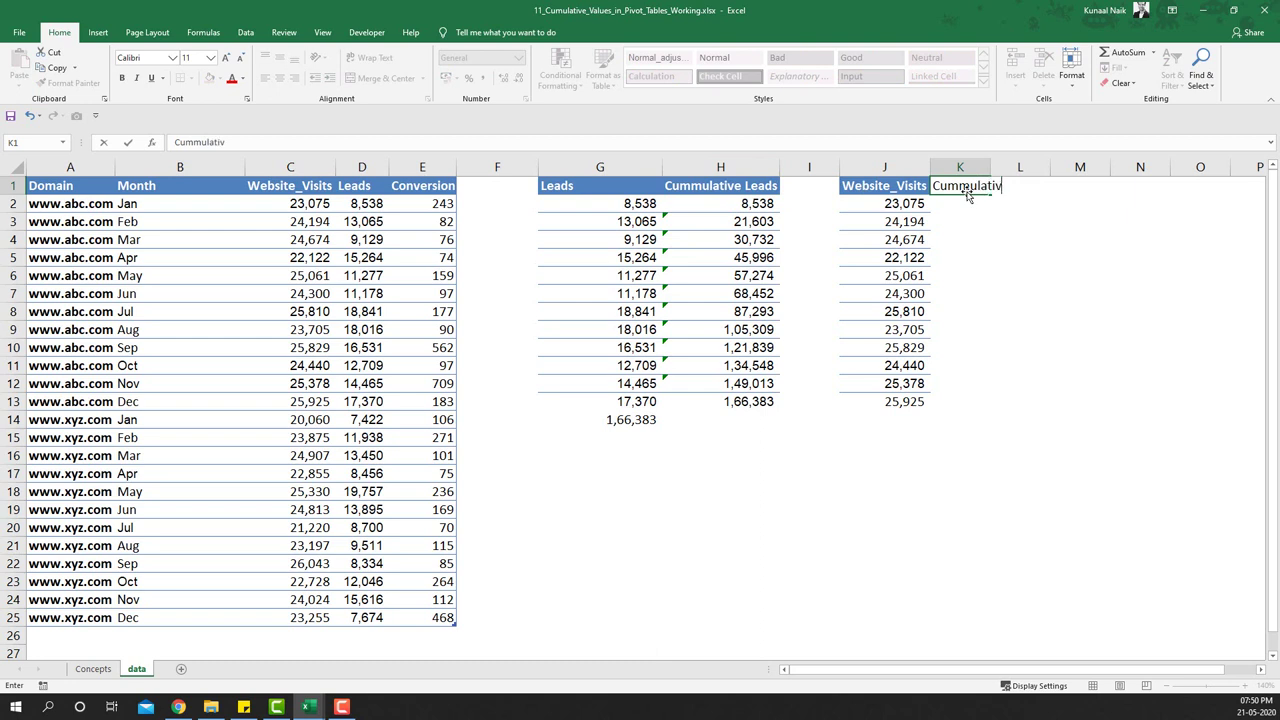
pyautogui.write('e Visits')
pyautogui.press('Return')
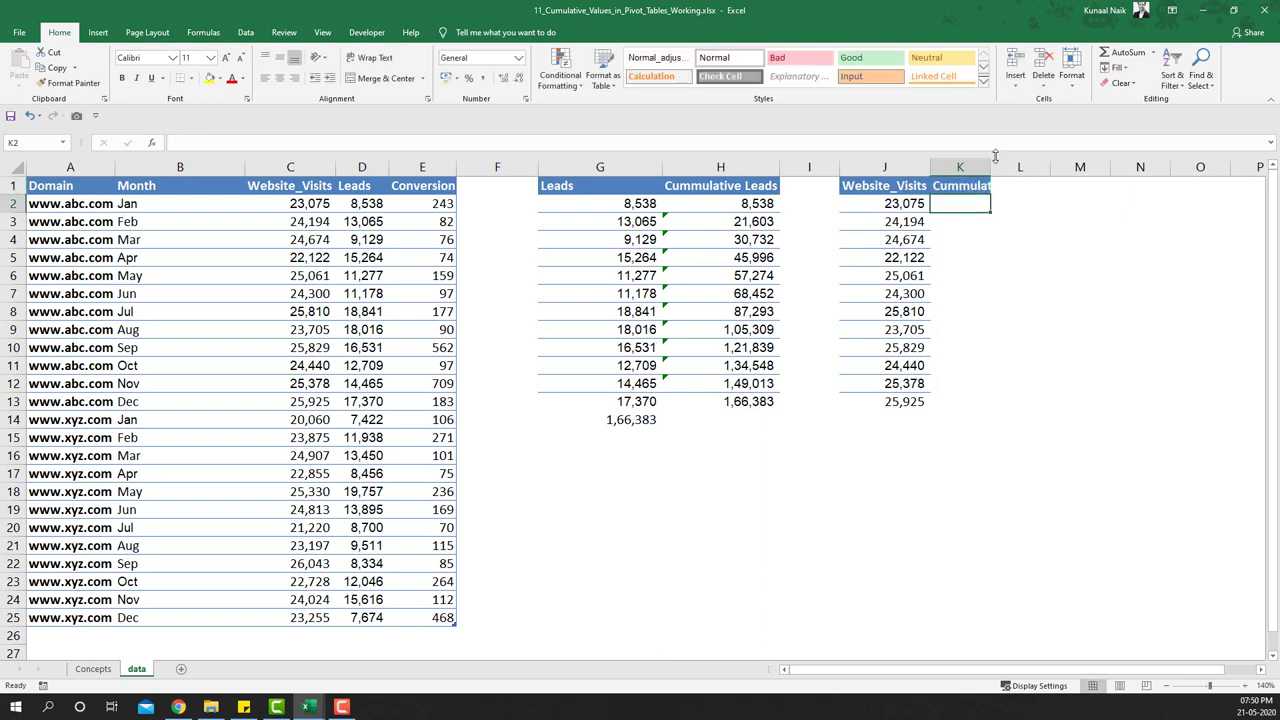
pyautogui.doubleClick(991, 166)
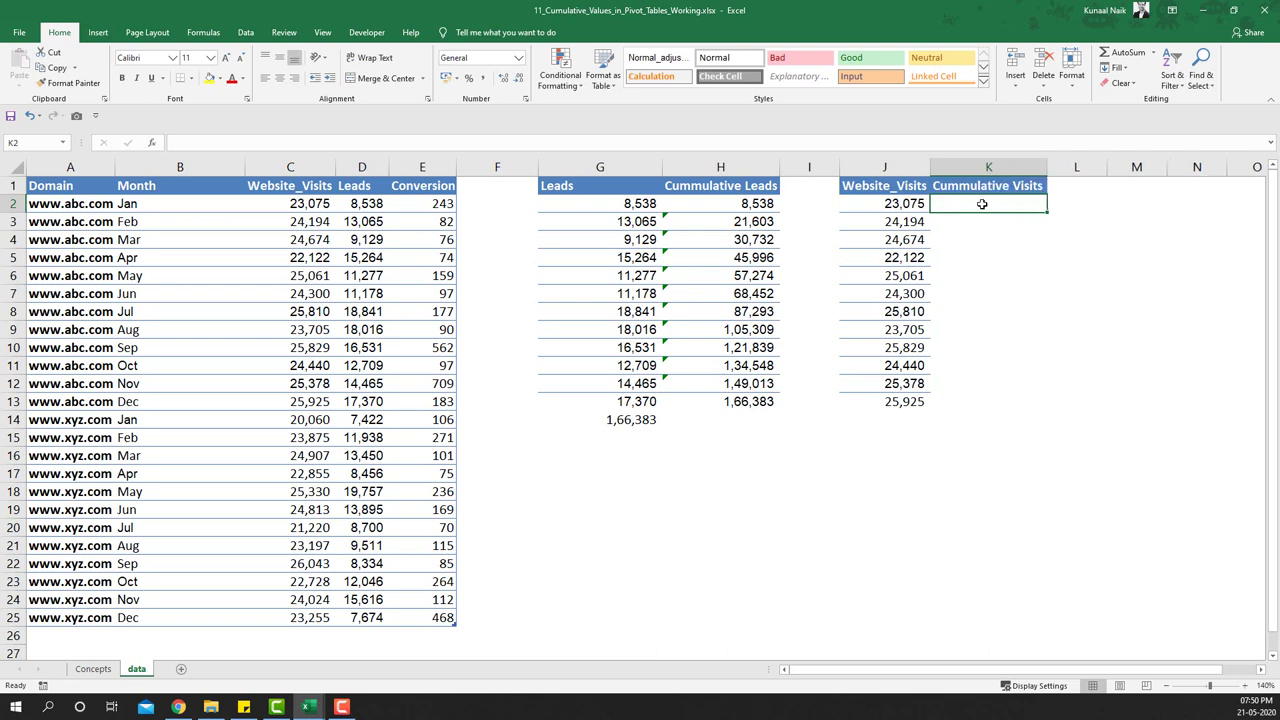
# Enter the running-total formula =SUM($J$2:J2) in K2.
pyautogui.write('=')
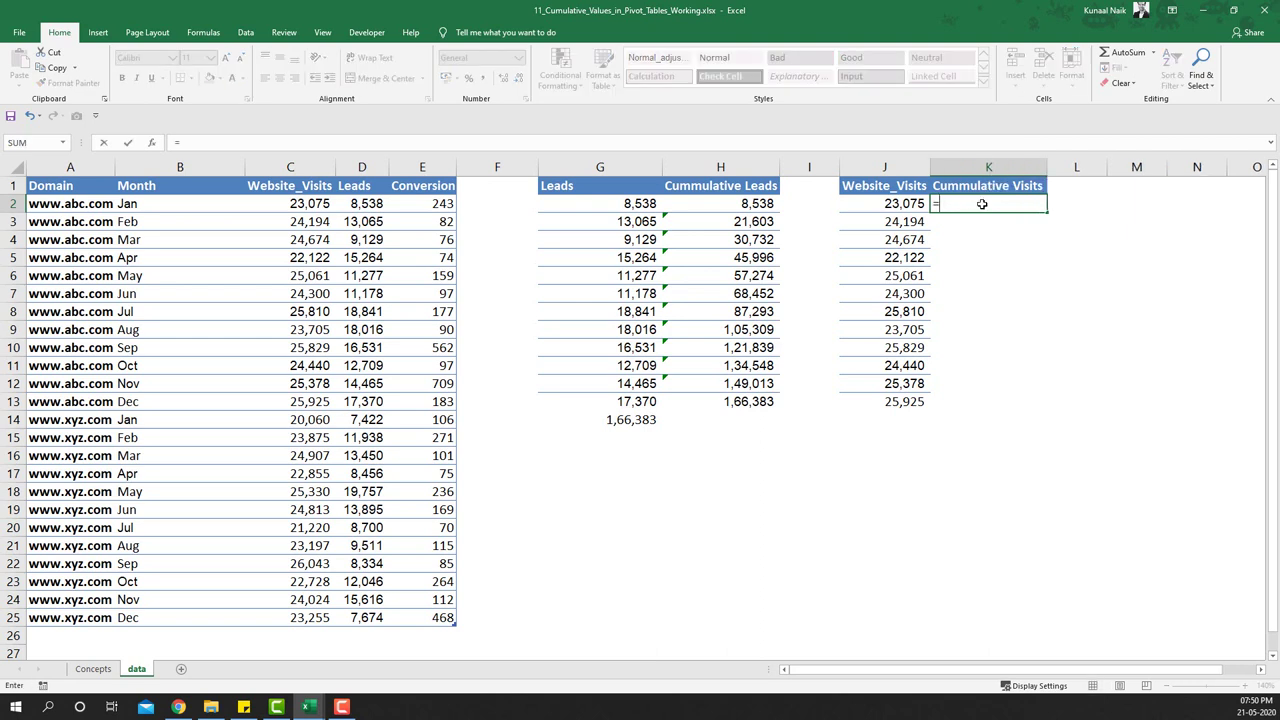
pyautogui.press('Left')
pyautogui.press('F8')
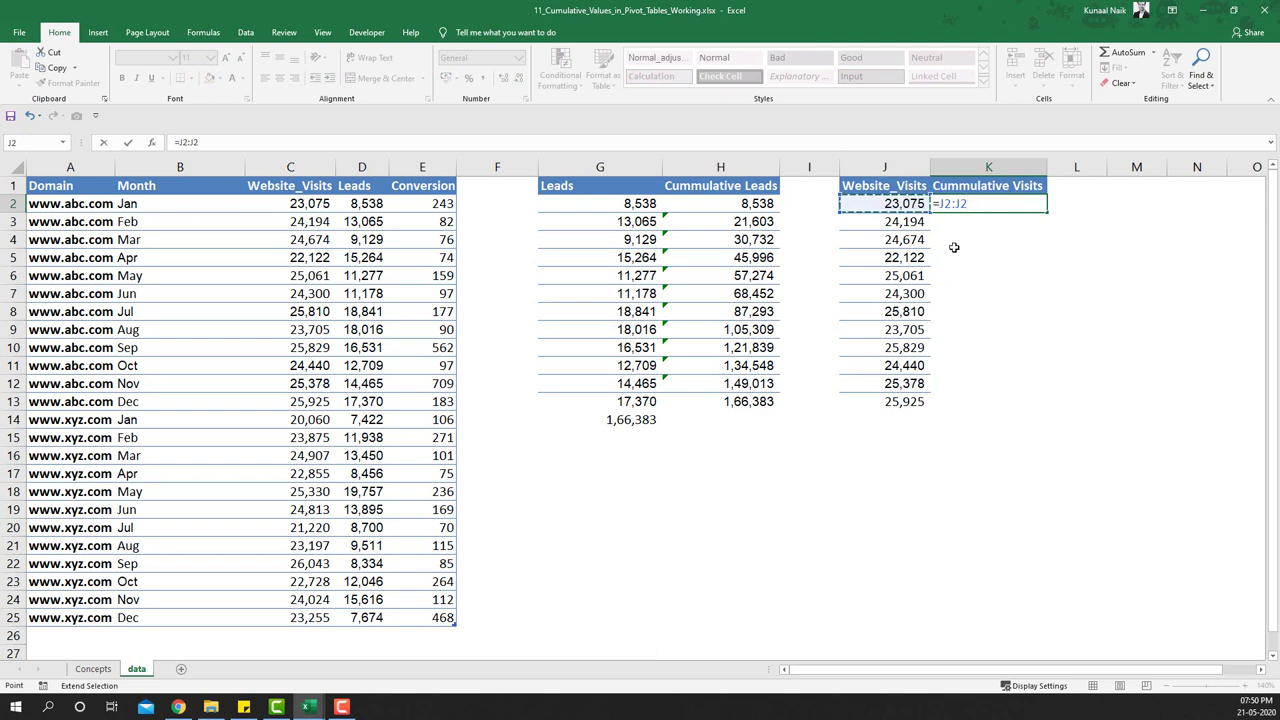
pyautogui.press('F2')
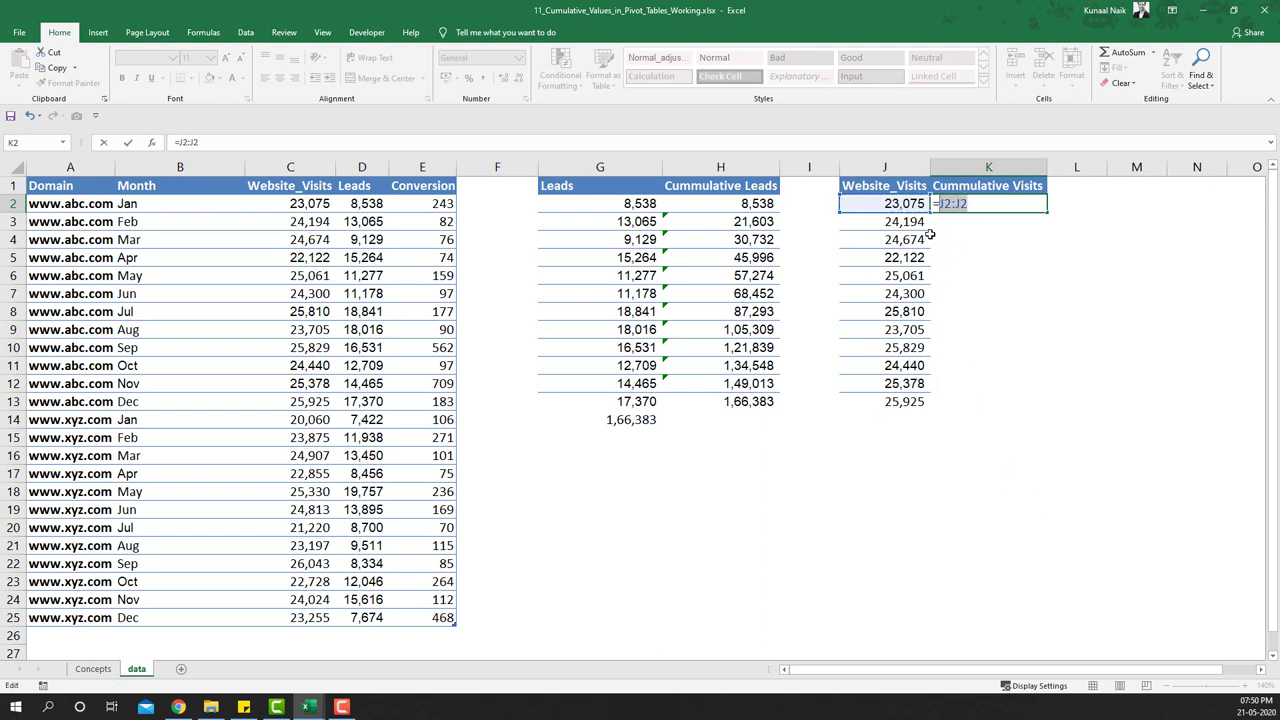
pyautogui.write('sum')
pyautogui.press('Tab')
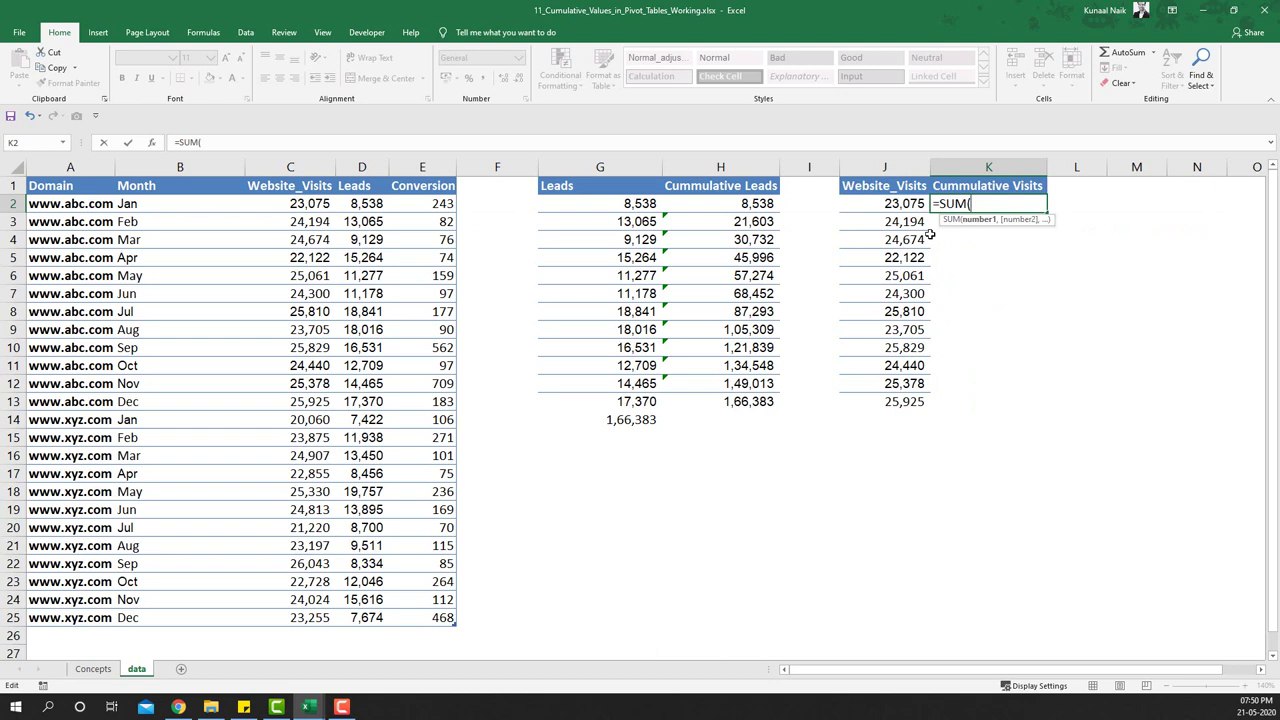
pyautogui.press('Left')
pyautogui.press('Right')
pyautogui.press('Left')
pyautogui.press('F8')
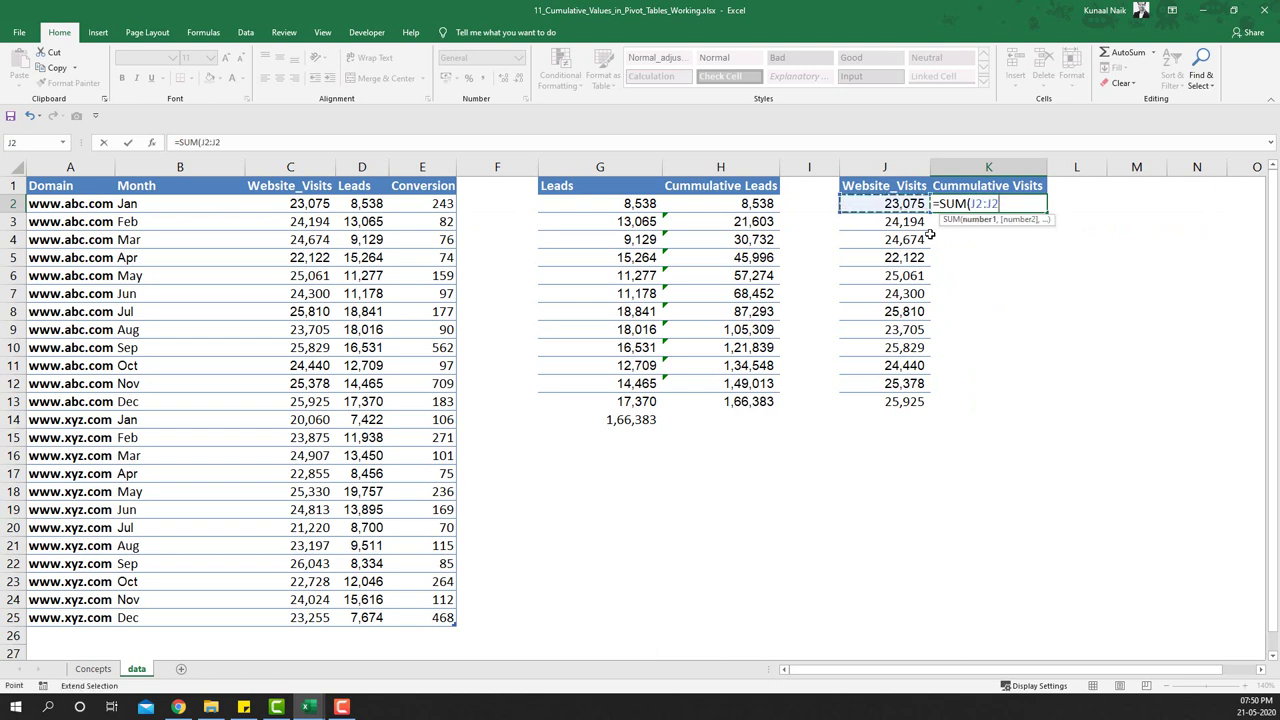
pyautogui.moveTo(999, 203); pyautogui.dragTo(970, 203)
pyautogui.click(976, 203)
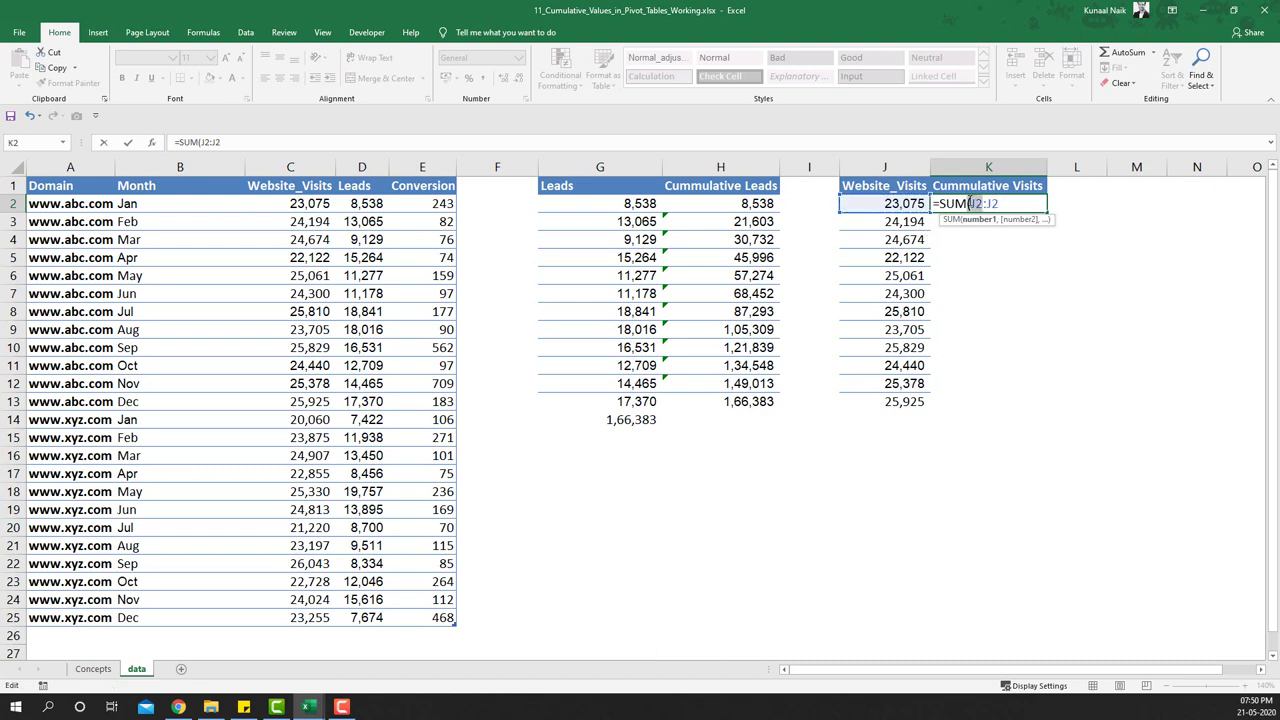
pyautogui.press('F4')
pyautogui.press('Return')
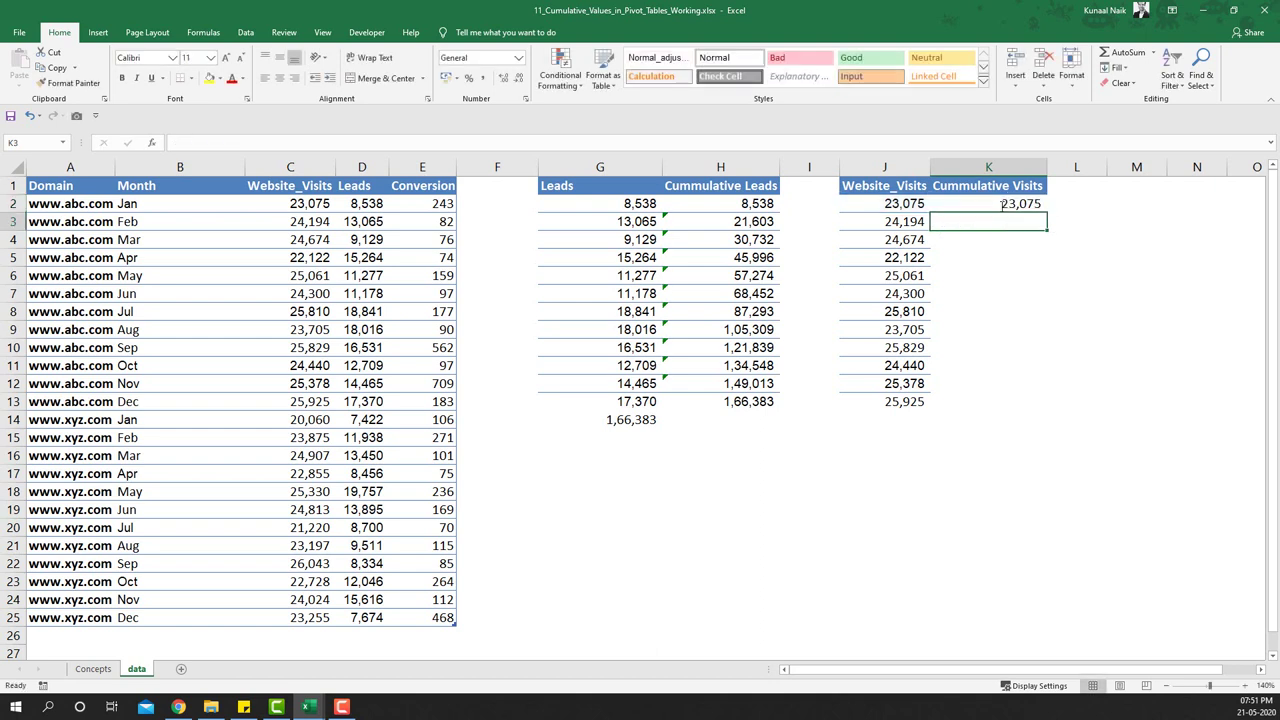
# Fill the running total to K13 and copy G14's SUM into J14, totalling 2,94,513.
pyautogui.click(1005, 200)
pyautogui.moveTo(1047, 212); pyautogui.dragTo(1024, 404)
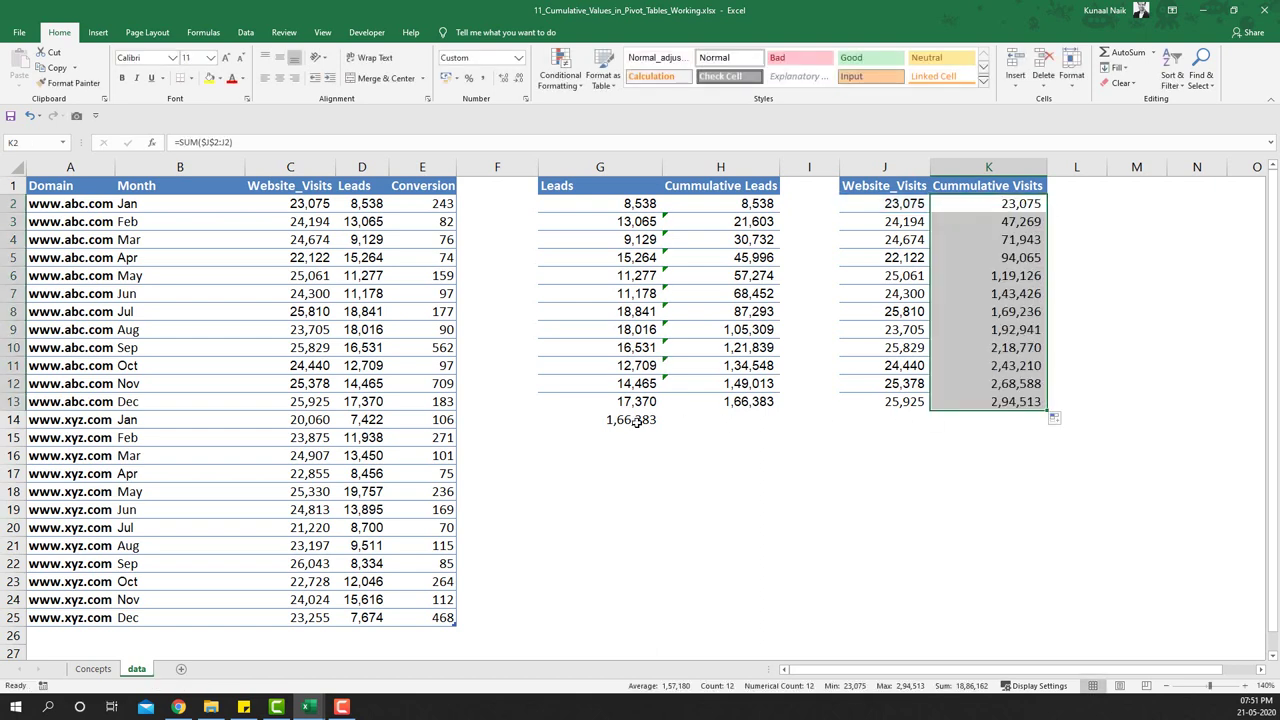
pyautogui.click(600, 419)
pyautogui.hotkey('ctrl', 'c')
pyautogui.click(880, 419)
pyautogui.hotkey('ctrl', 'v')
pyautogui.press('Escape')
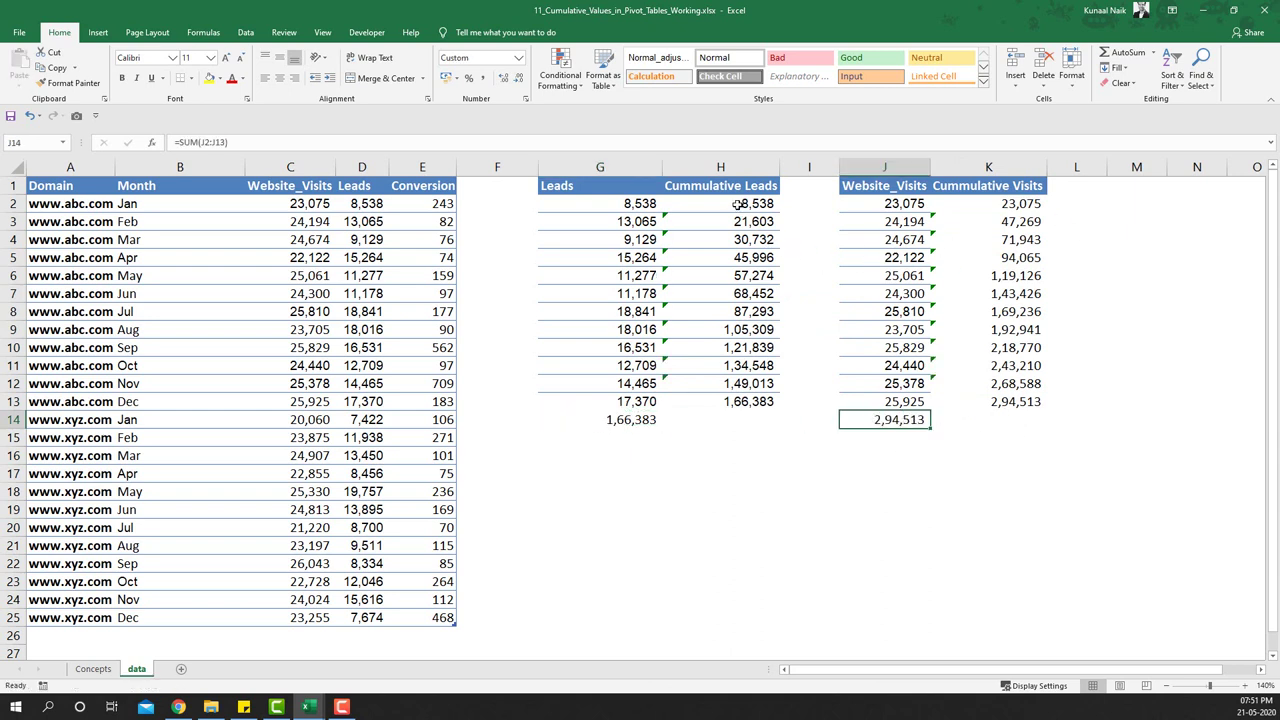
# Enter =H2/K2 in M2, fill it down to M13 and format as percentages.
pyautogui.click(1130, 201)
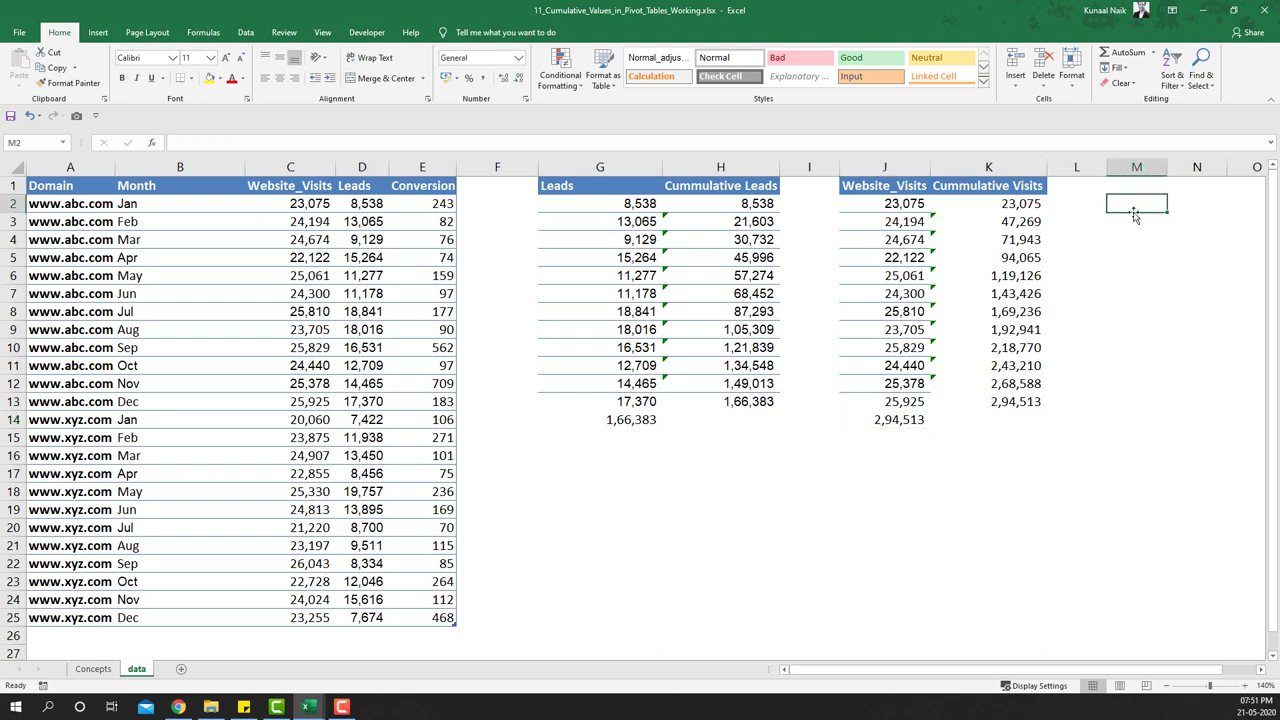
pyautogui.write('=')
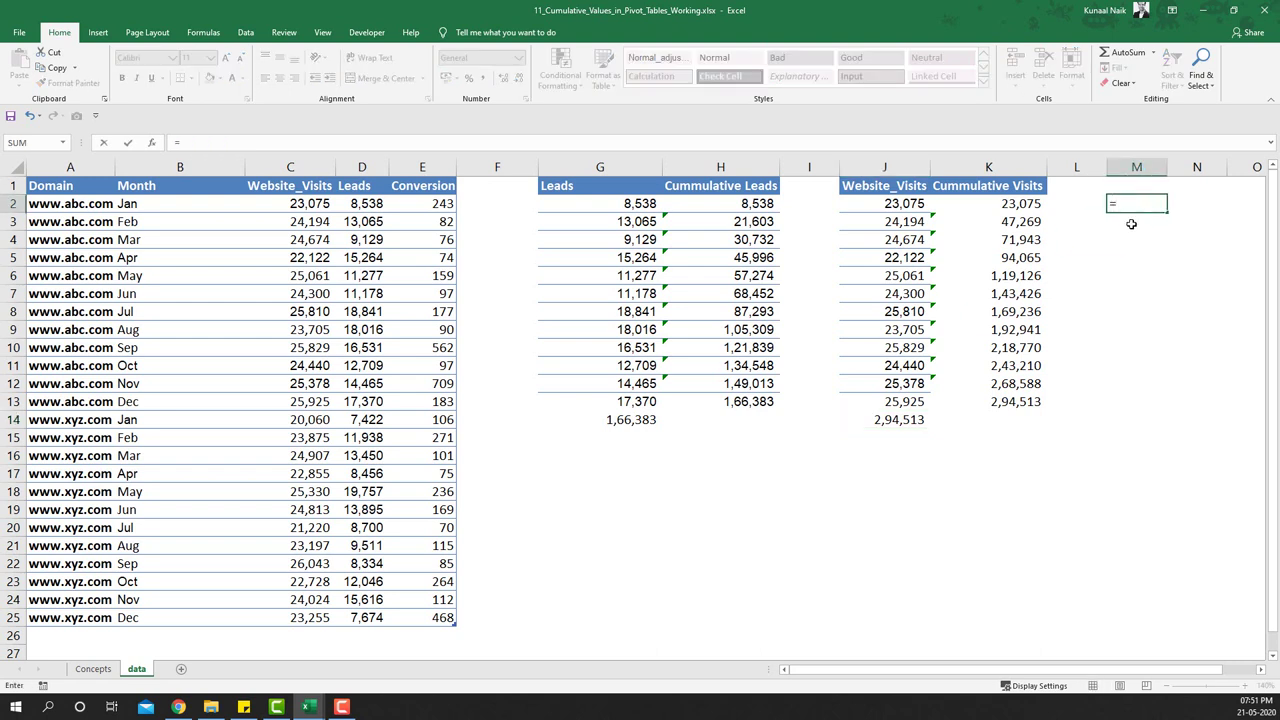
pyautogui.press('Left')
pyautogui.press('Left')
pyautogui.press('Left')
pyautogui.press('Left')
pyautogui.press('Left')
pyautogui.write('/')
pyautogui.press('Left')
pyautogui.press('Left')
pyautogui.press('Return')
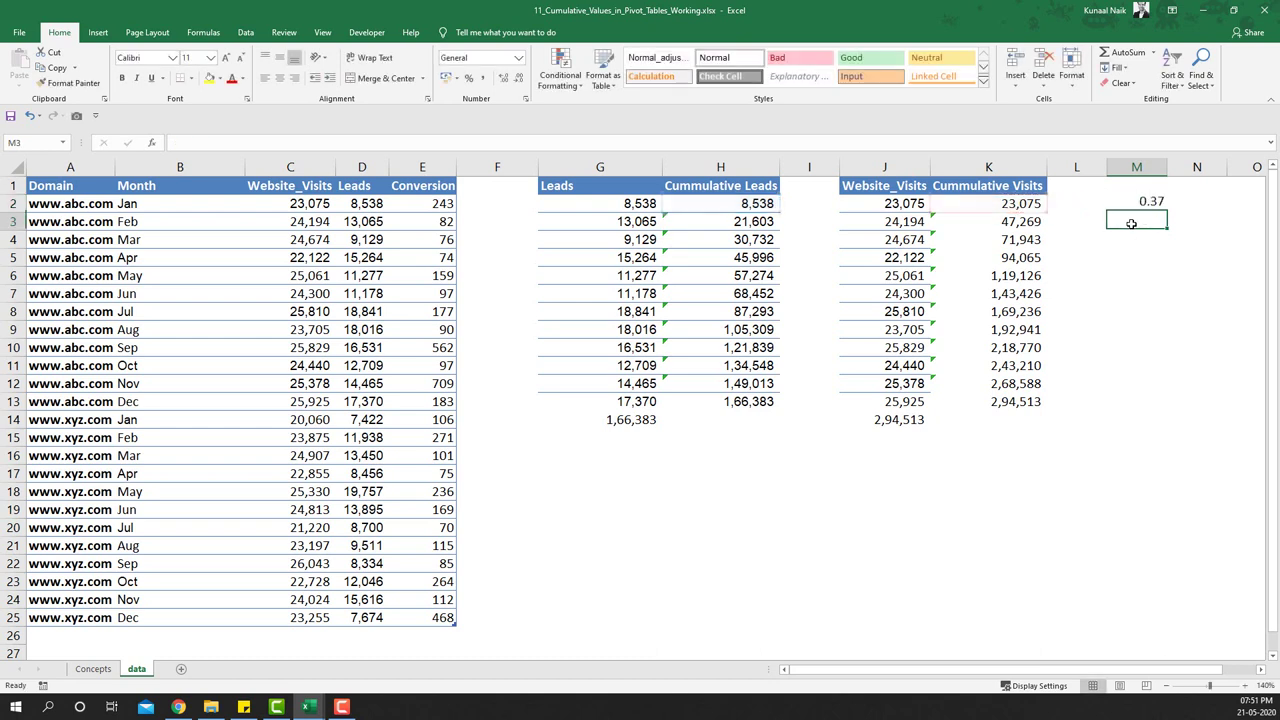
pyautogui.press('Up')
pyautogui.hotkey('shift', 'Down')
pyautogui.hotkey('shift', 'Down')
pyautogui.hotkey('shift', 'Down')
pyautogui.hotkey('shift', 'Down')
pyautogui.hotkey('shift', 'Down')
pyautogui.hotkey('shift', 'Down')
pyautogui.hotkey('shift', 'Down')
pyautogui.hotkey('shift', 'Down')
pyautogui.hotkey('shift', 'Down')
pyautogui.hotkey('shift', 'Down')
pyautogui.hotkey('shift', 'Down')
pyautogui.hotkey('shift', 'Down')
pyautogui.hotkey('shift', 'Up')
pyautogui.hotkey('ctrl', 'd')
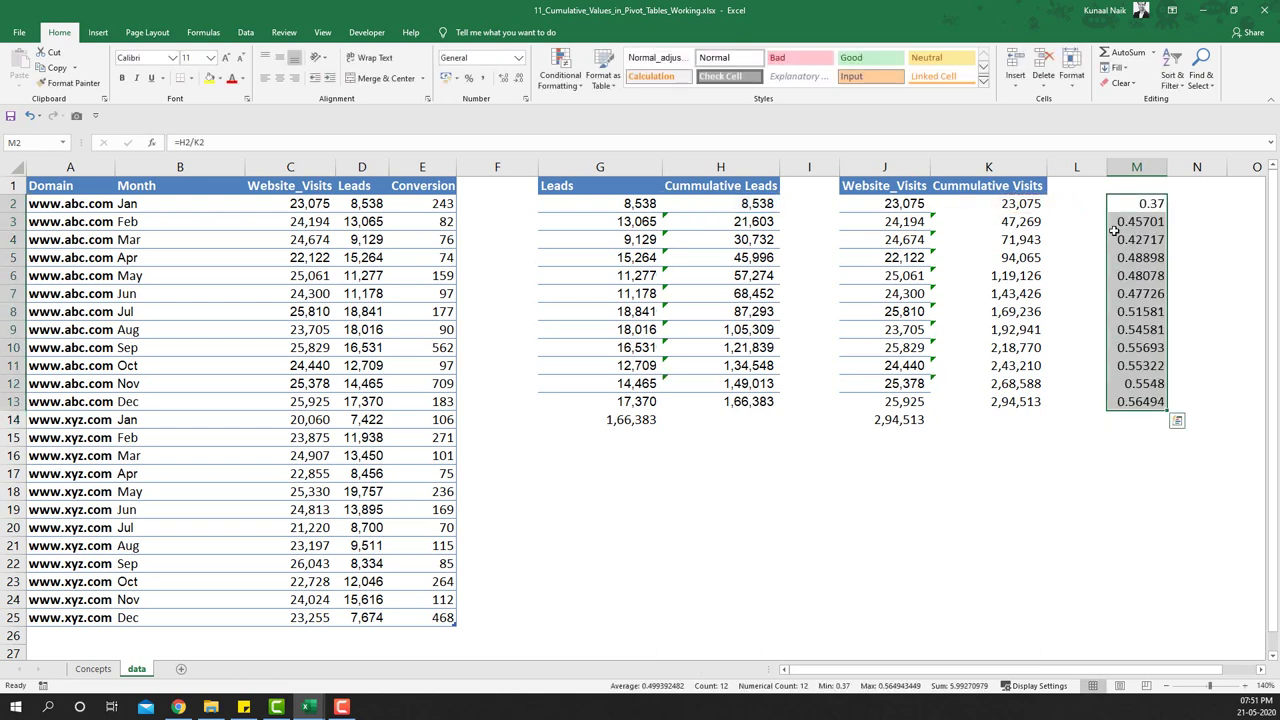
pyautogui.click(470, 78)
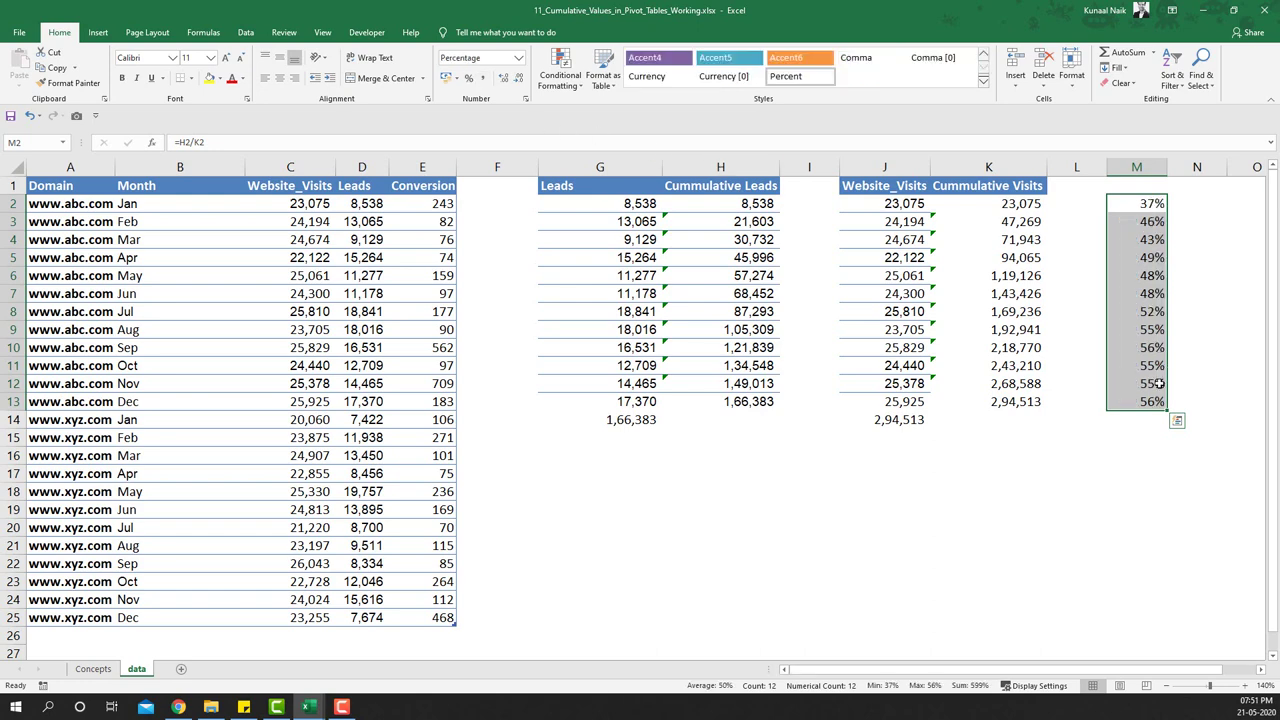
# Recommit =H7/K7 in M7 and check the M7:M13 percentages through December.
pyautogui.moveTo(1146, 203); pyautogui.dragTo(1155, 294)
pyautogui.doubleClick(1155, 294)
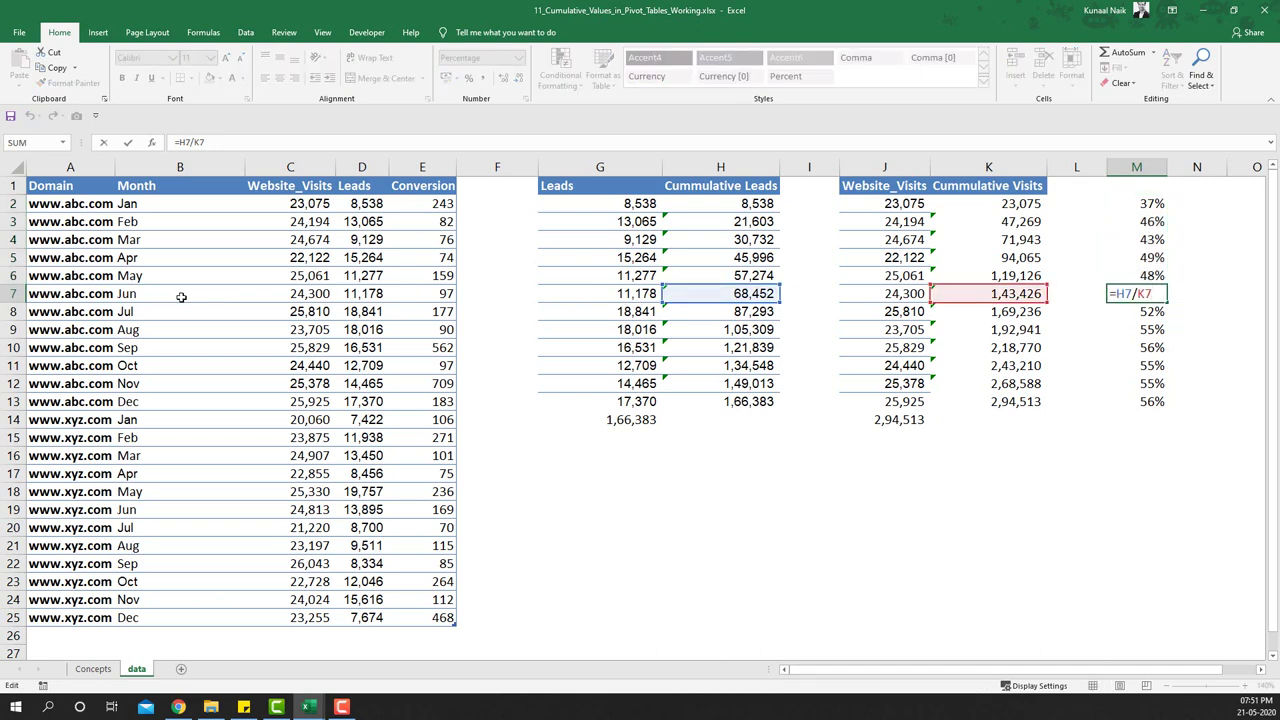
pyautogui.hotkey('ctrl', 'Return')
pyautogui.moveTo(1142, 293); pyautogui.dragTo(1138, 403)
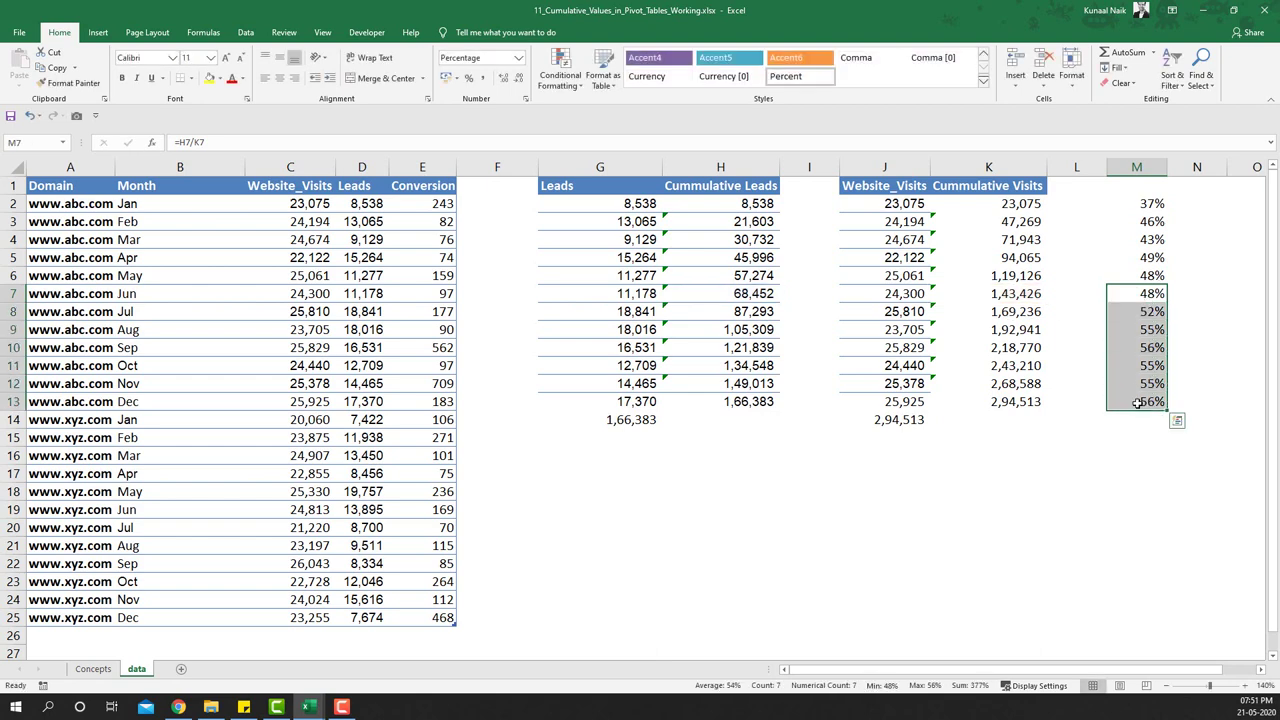
pyautogui.click(1138, 402)
pyautogui.click(1197, 204)
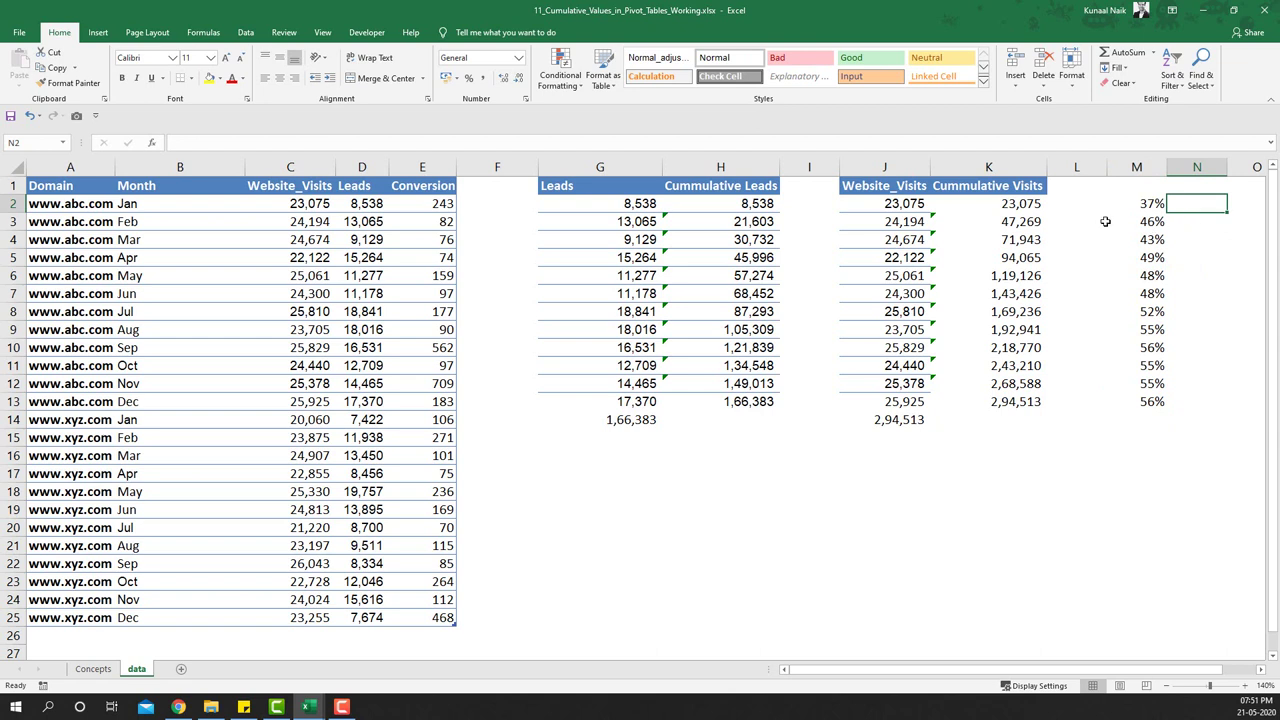
# Enter =G2/J2 in N2, fill it down to N13 and apply Percent Style.
pyautogui.write('=')
pyautogui.press('Left')
pyautogui.press('Left')
pyautogui.press('Left')
pyautogui.press('Left')
pyautogui.press('Left')
pyautogui.press('Left')
pyautogui.press('Left')
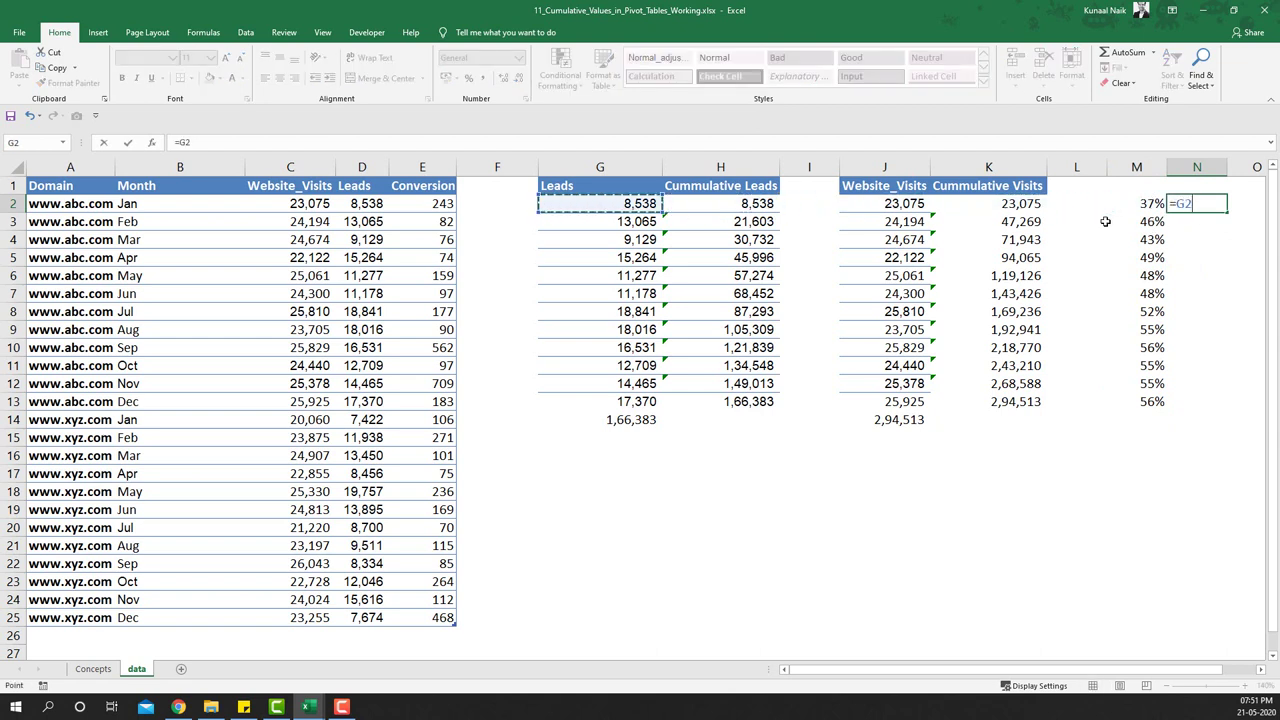
pyautogui.write('/')
pyautogui.press('Left')
pyautogui.press('Left')
pyautogui.press('Left')
pyautogui.press('Left')
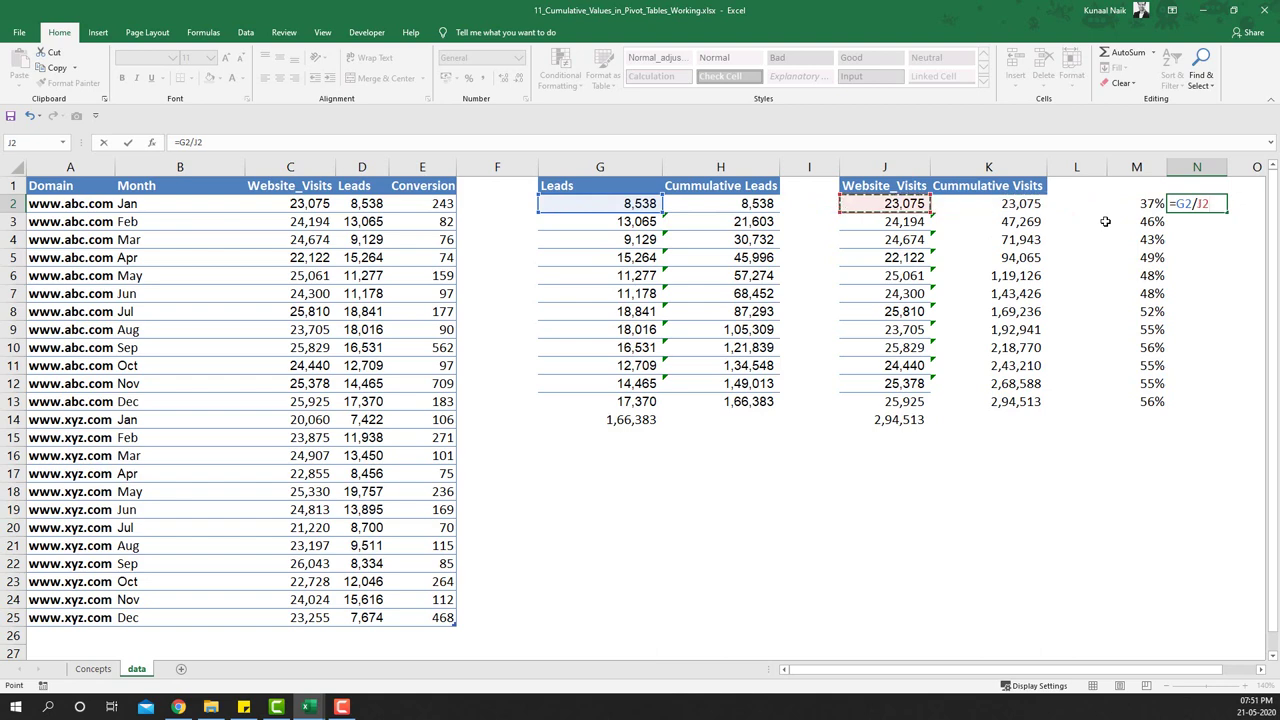
pyautogui.press('Return')
pyautogui.click(1209, 202)
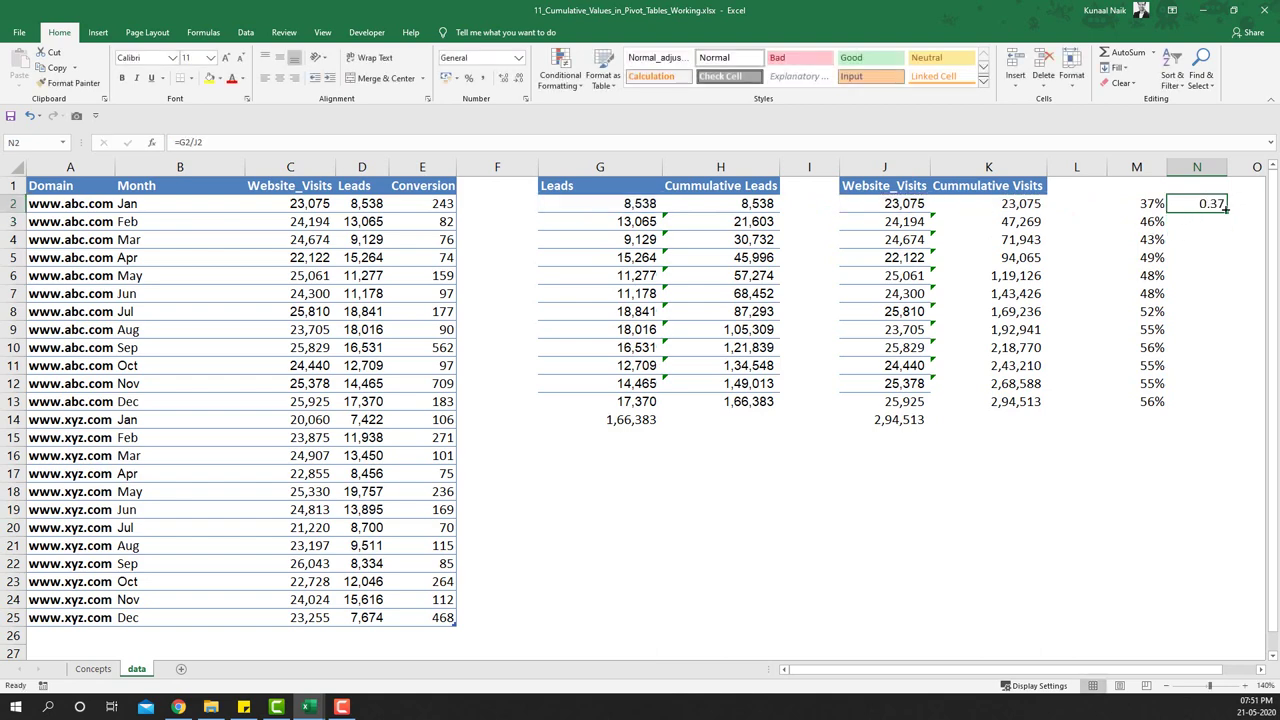
pyautogui.moveTo(1226, 209); pyautogui.dragTo(1226, 410)
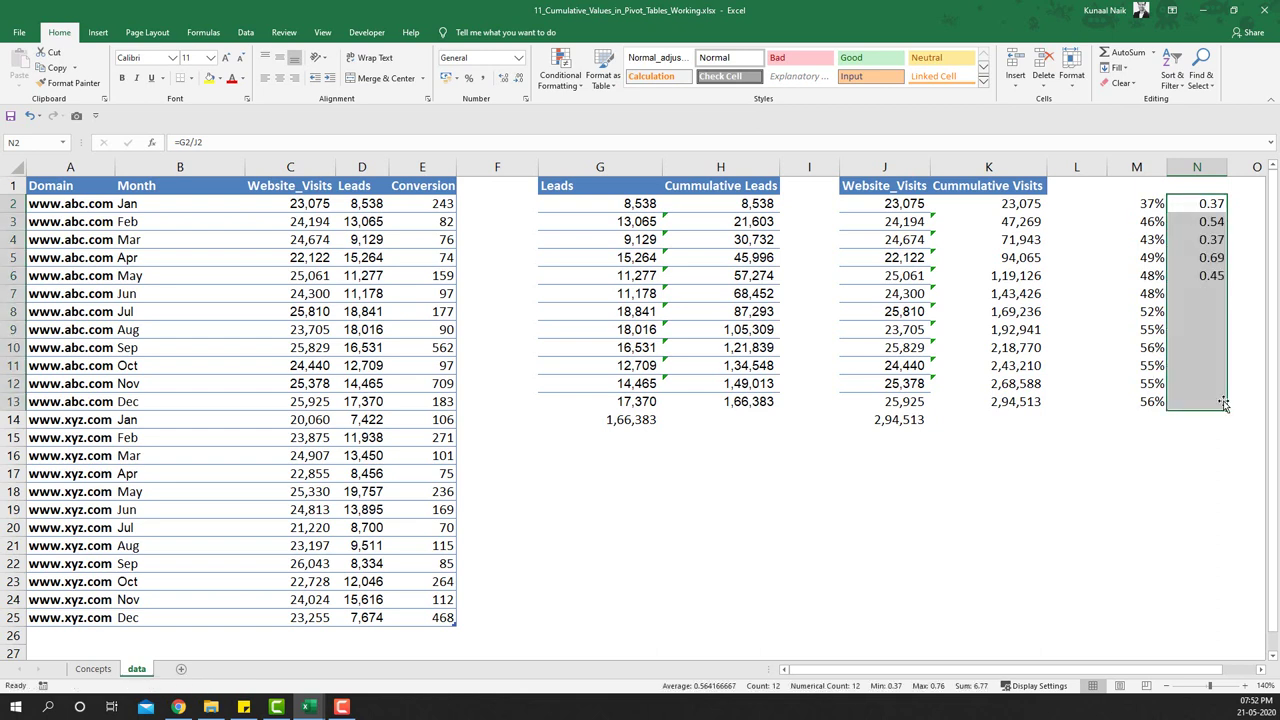
pyautogui.hotkey('ctrl', 'shift', '5')
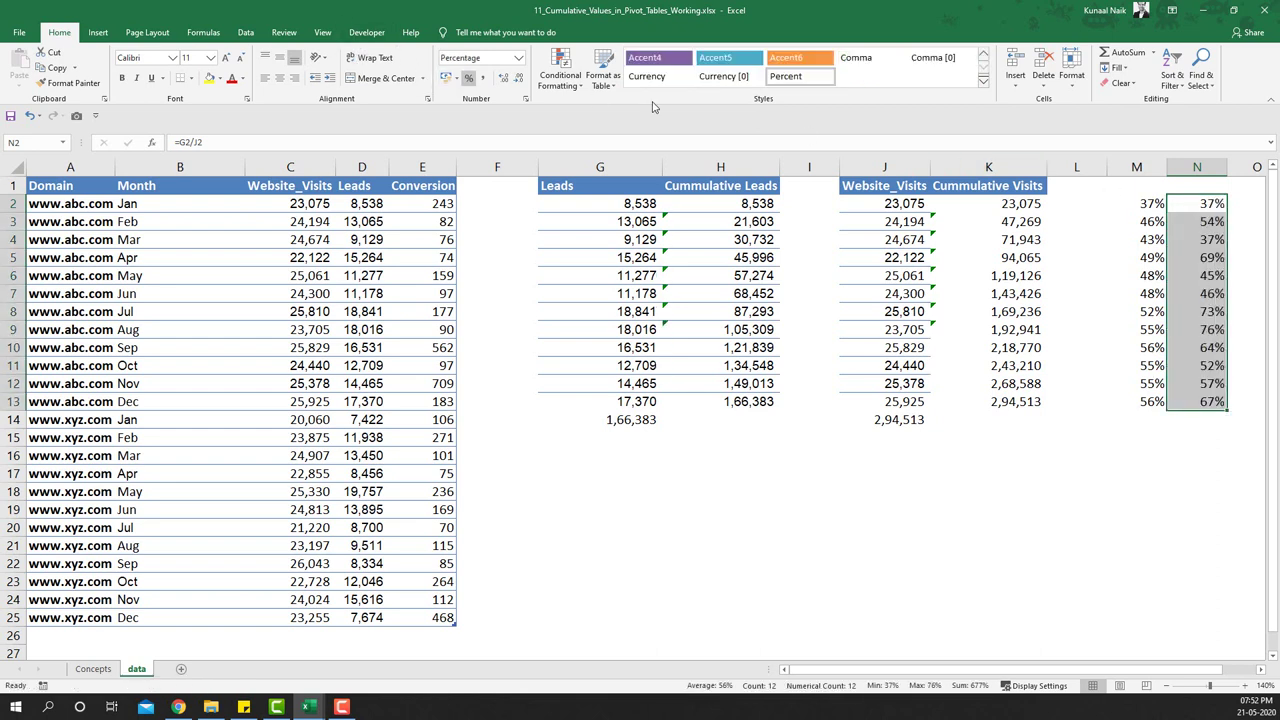
# Add the headers 'Cumm Leads' in M1 and 'Leads%' in N1.
pyautogui.click(1148, 186)
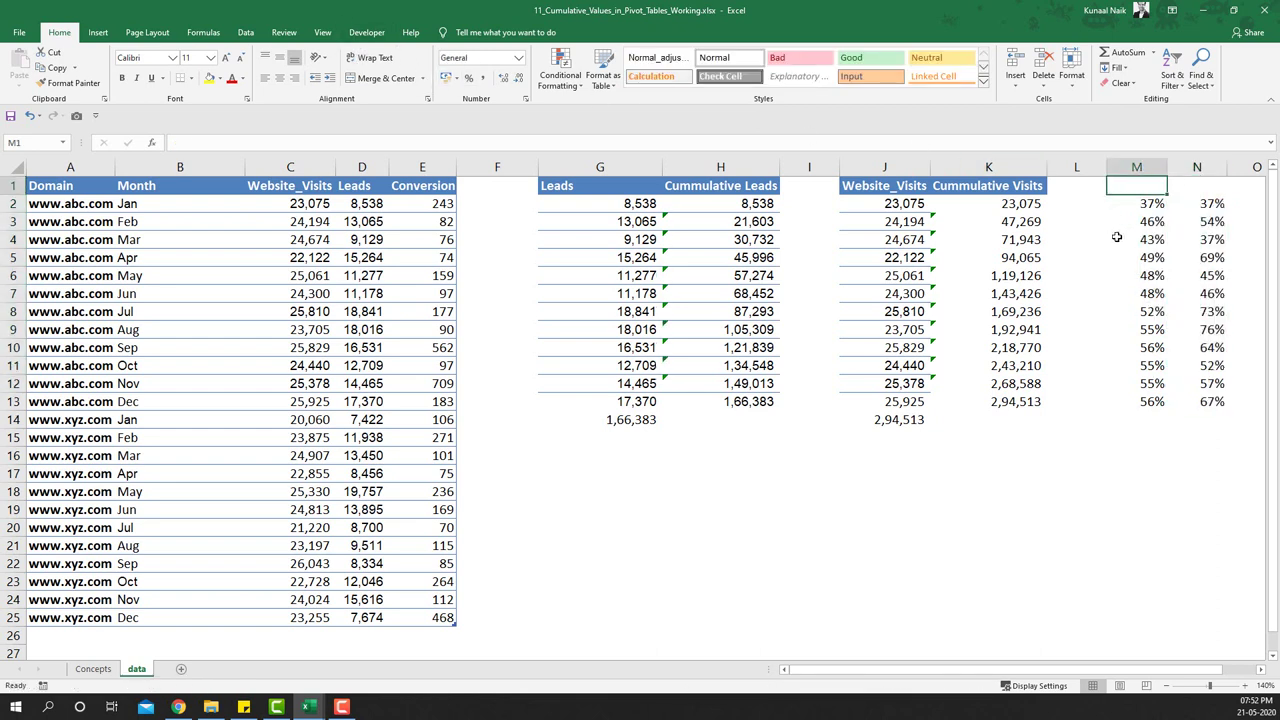
pyautogui.write('Cumm Leads')
pyautogui.hotkey('ctrl', 'Return')
pyautogui.press('Right')
pyautogui.write('Lea')
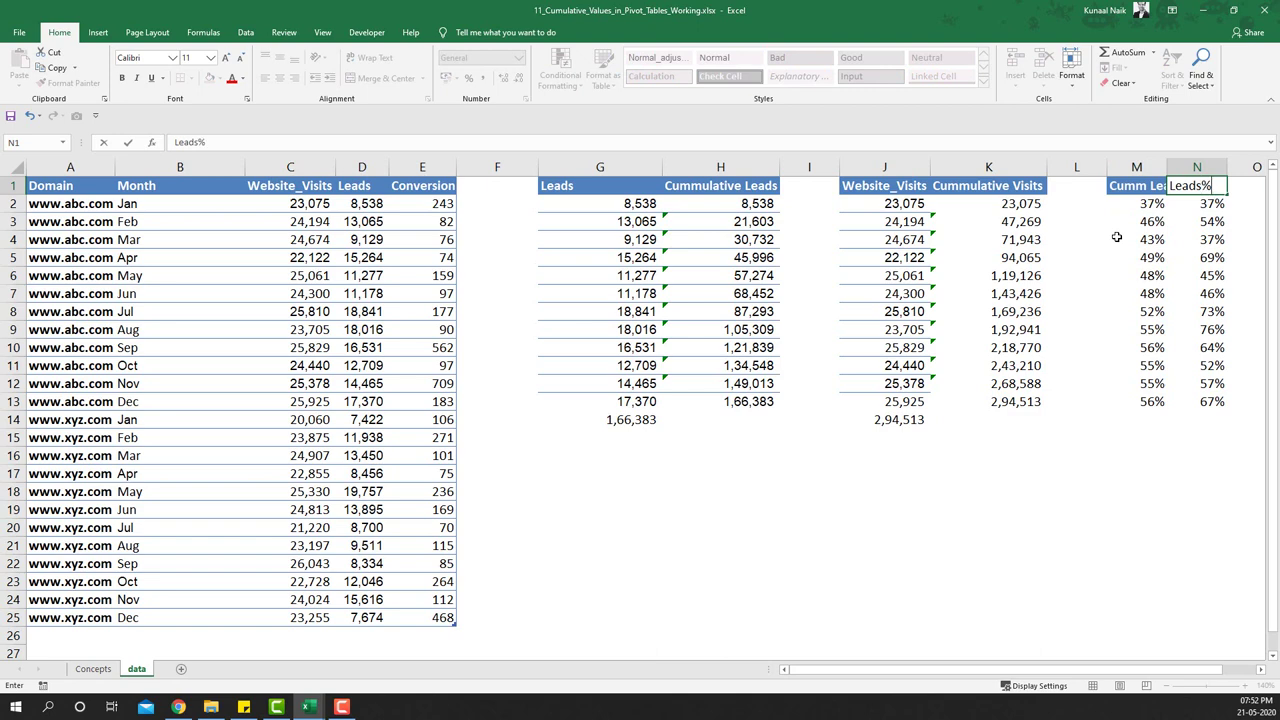
pyautogui.press('Return')
# Narrow empty columns I and L and widen column M to fit its header.
pyautogui.moveTo(1104, 168); pyautogui.dragTo(1165, 175)
pyautogui.moveTo(840, 167); pyautogui.dragTo(810, 167)
pyautogui.click(1100, 311)
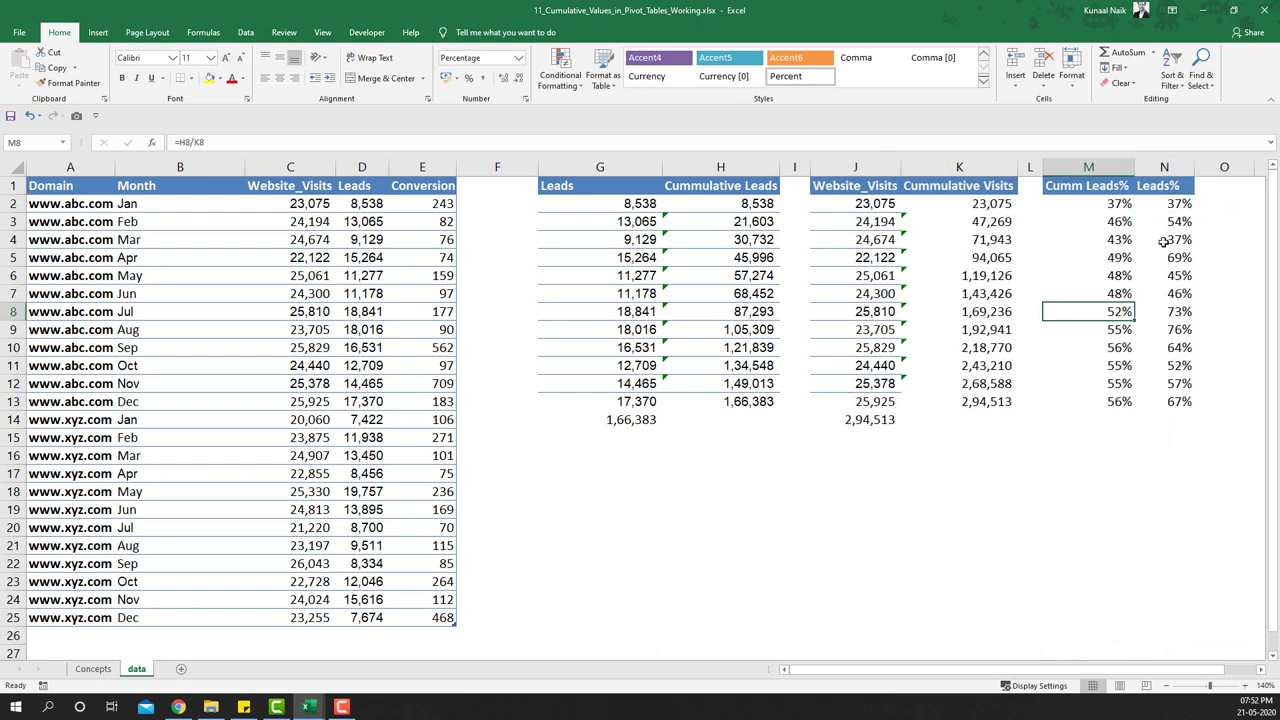
# Review the Leads% formulas and values in N2:N13 against each month's figures.
pyautogui.moveTo(1178, 221); pyautogui.dragTo(637, 222)
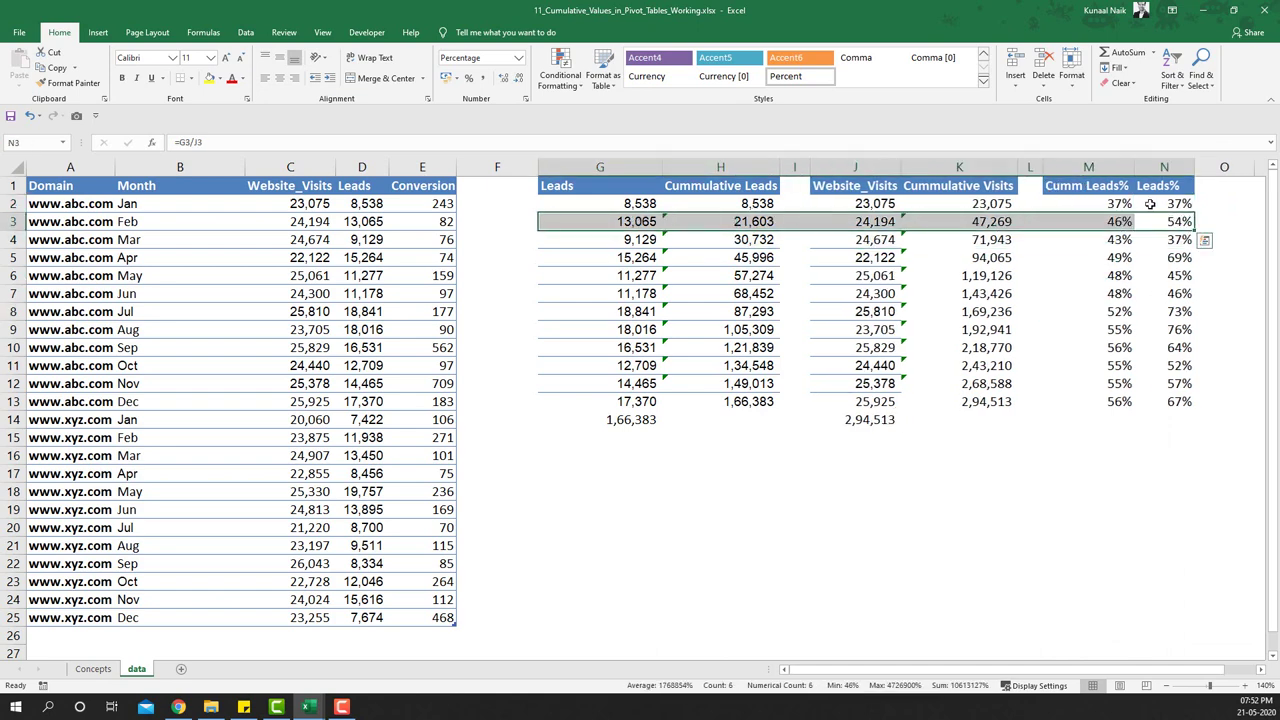
pyautogui.click(1168, 223)
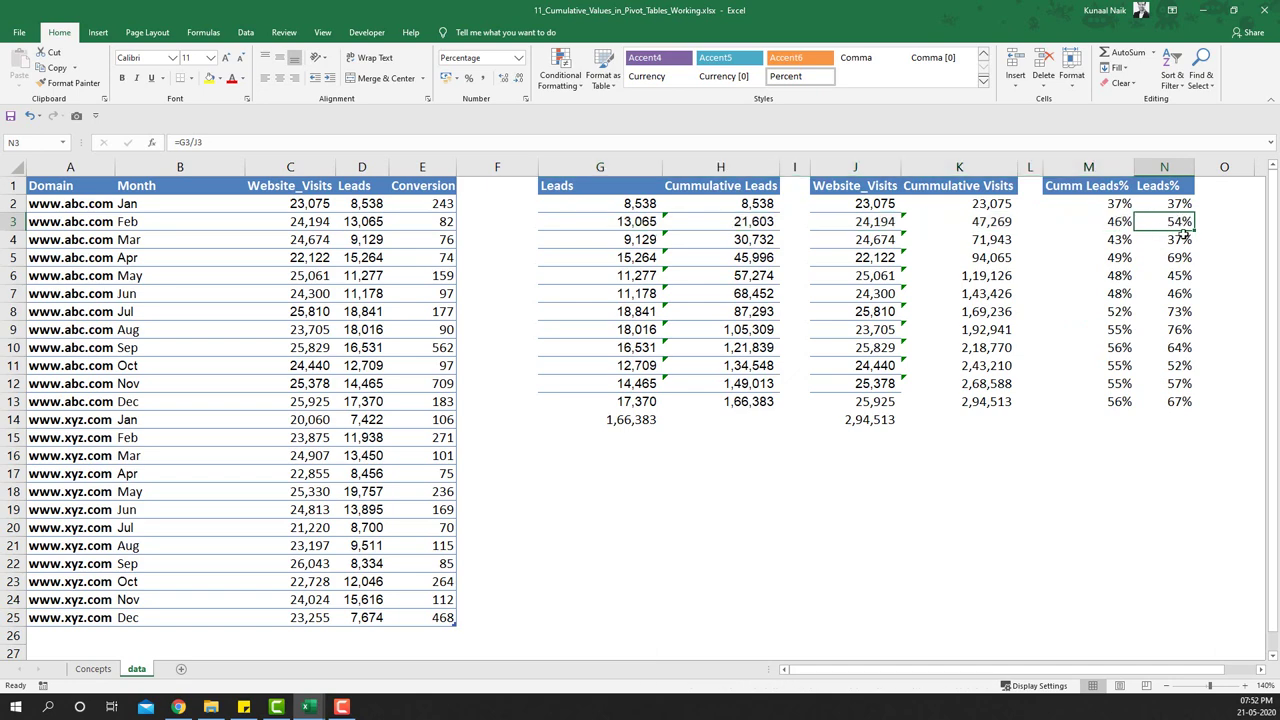
pyautogui.click(1181, 240)
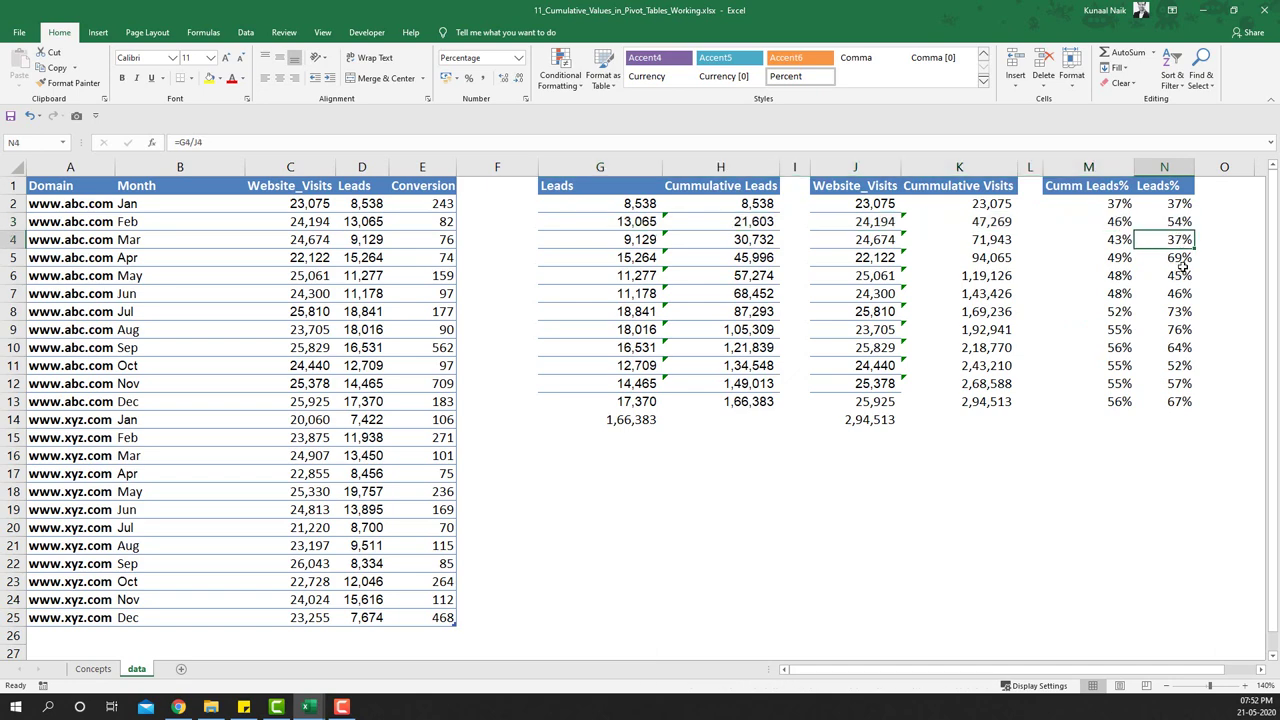
pyautogui.click(1181, 258)
pyautogui.hotkey('shift', 'Left')
pyautogui.click(1170, 311)
pyautogui.moveTo(1170, 311); pyautogui.dragTo(229, 312)
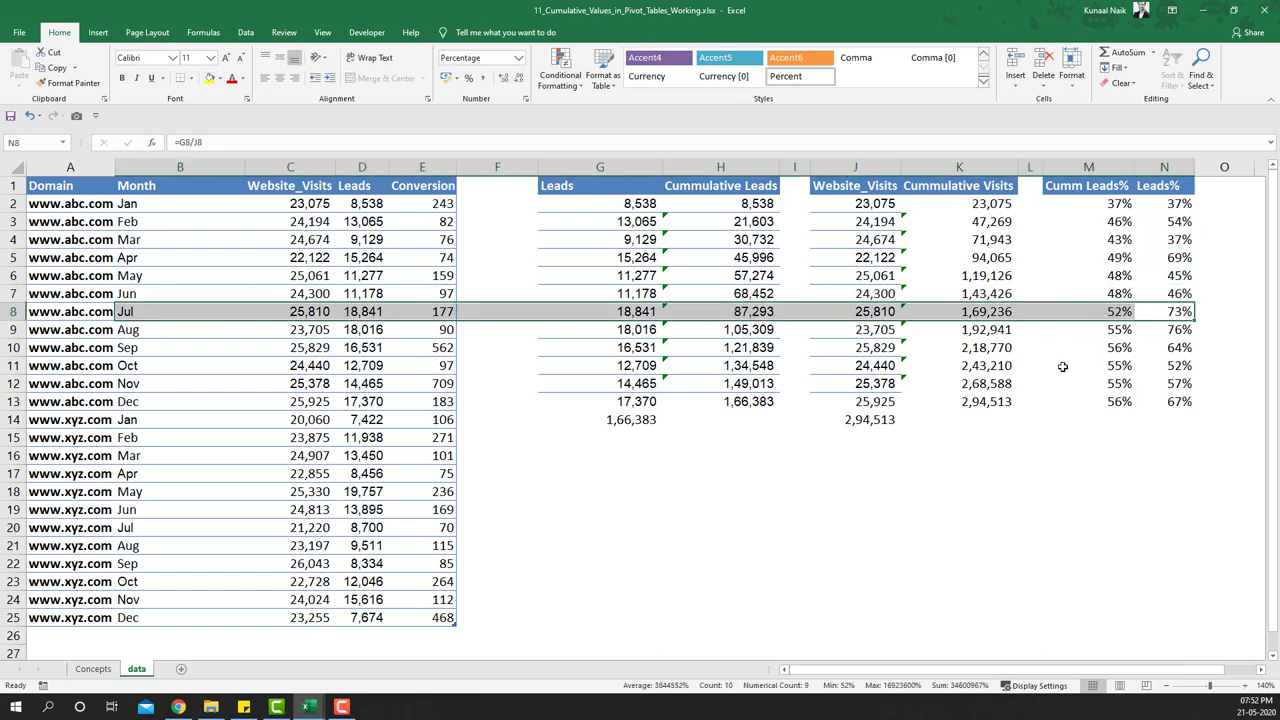
pyautogui.moveTo(1172, 328); pyautogui.dragTo(1174, 403)
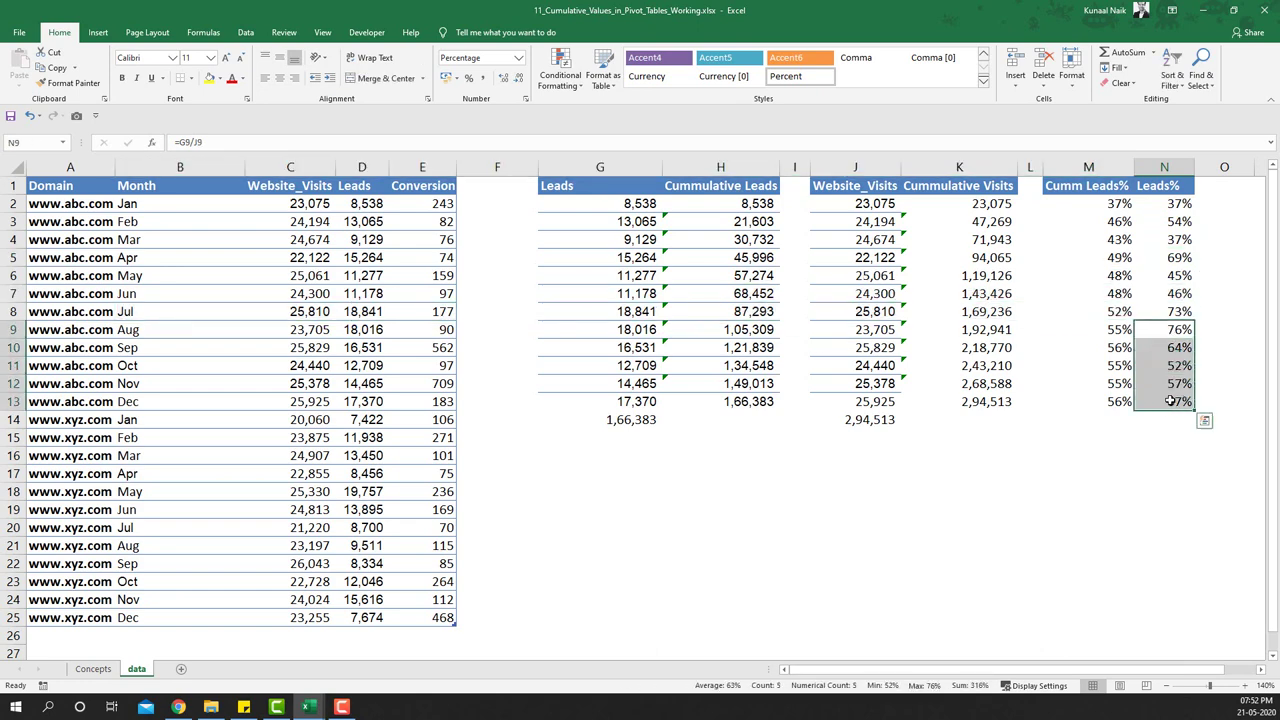
pyautogui.moveTo(1178, 203); pyautogui.dragTo(1182, 405)
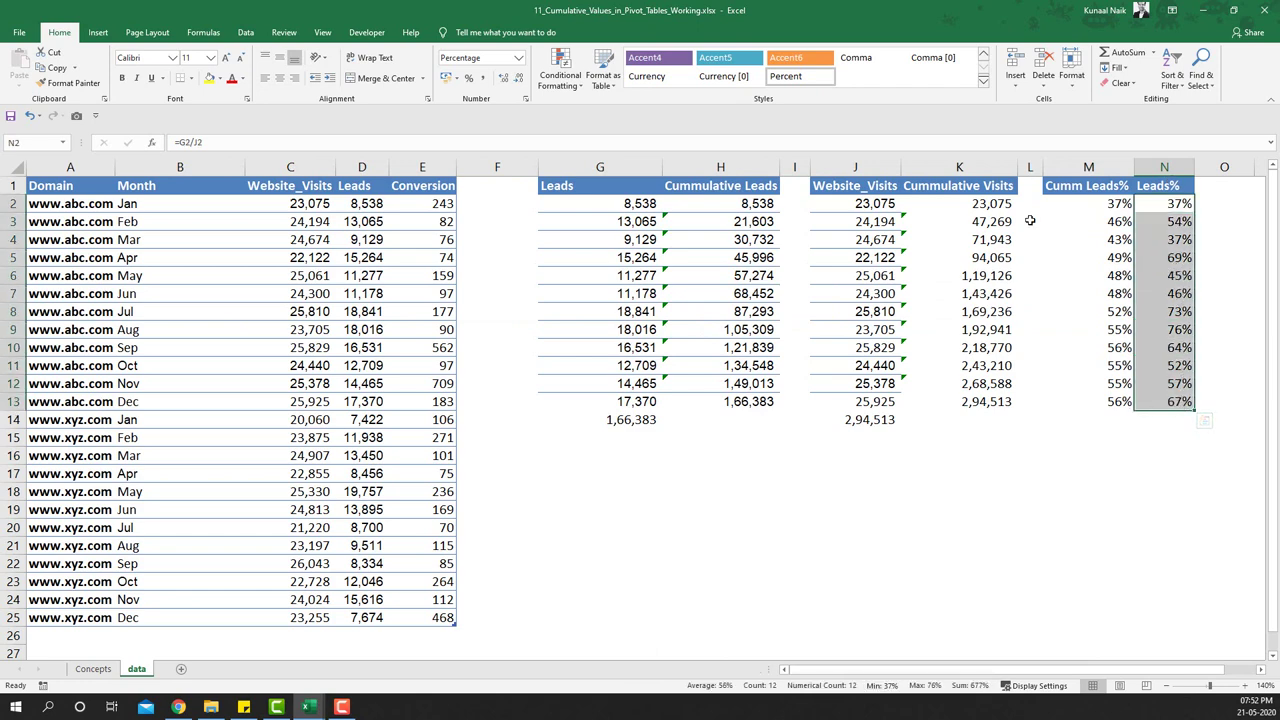
# Review the Cumm Leads% formulas in M2:M13, then select a source data cell.
pyautogui.click(1097, 204)
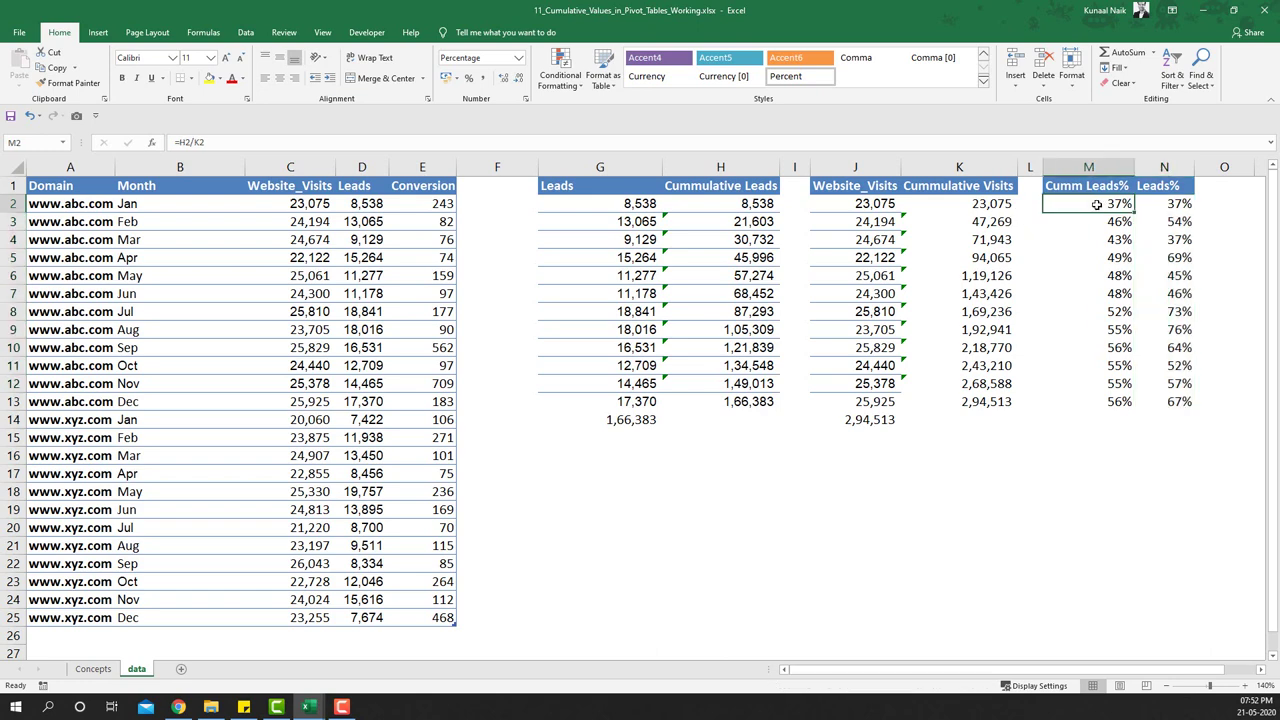
pyautogui.moveTo(1097, 210); pyautogui.dragTo(1096, 399)
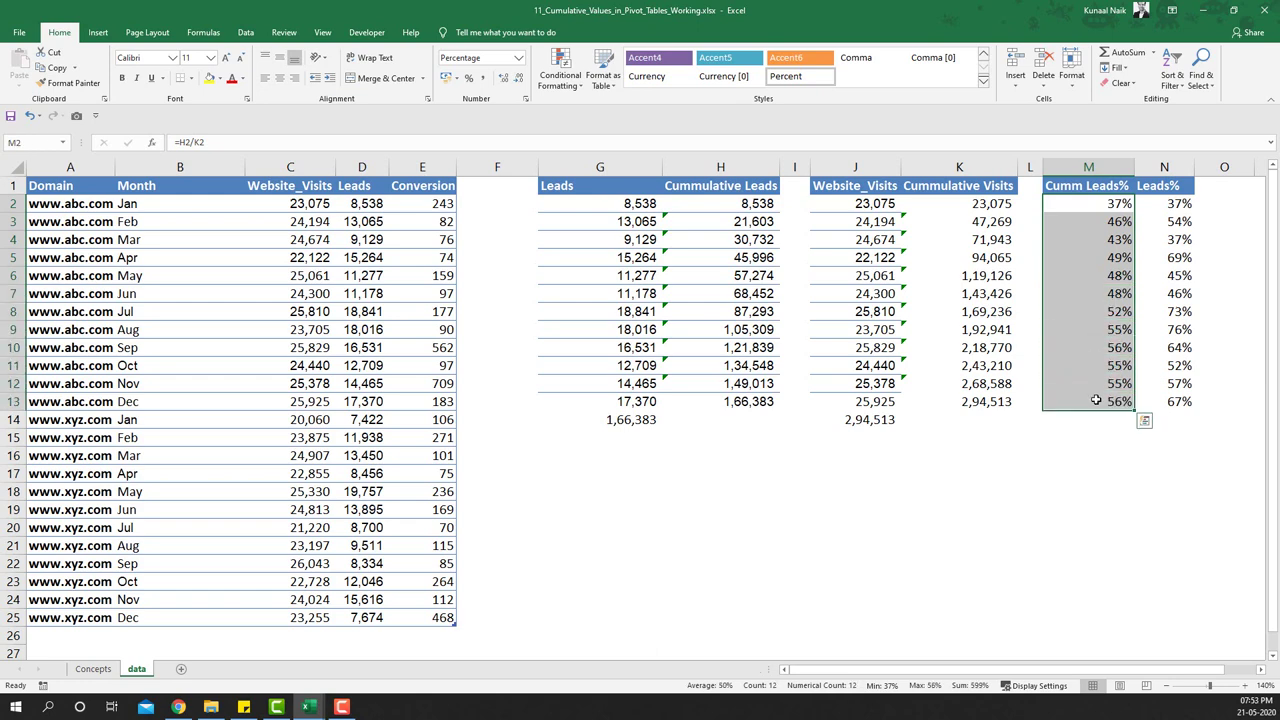
pyautogui.click(1096, 400)
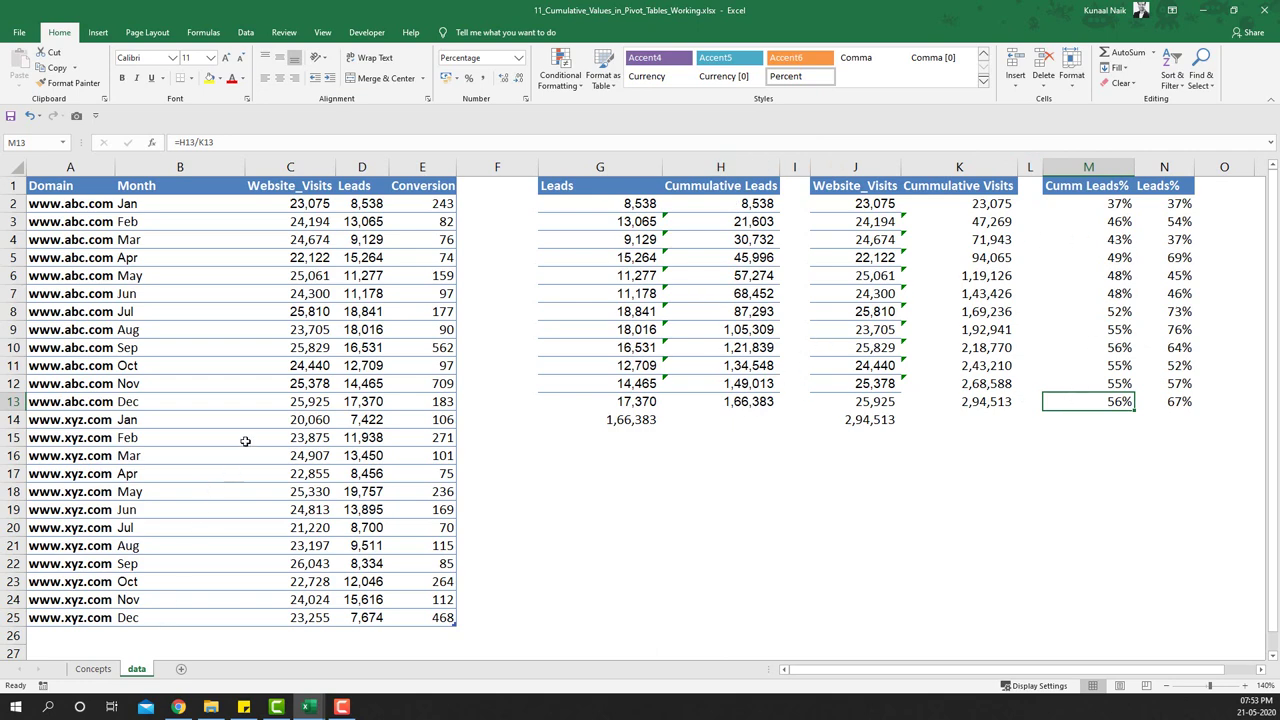
pyautogui.click(302, 356)
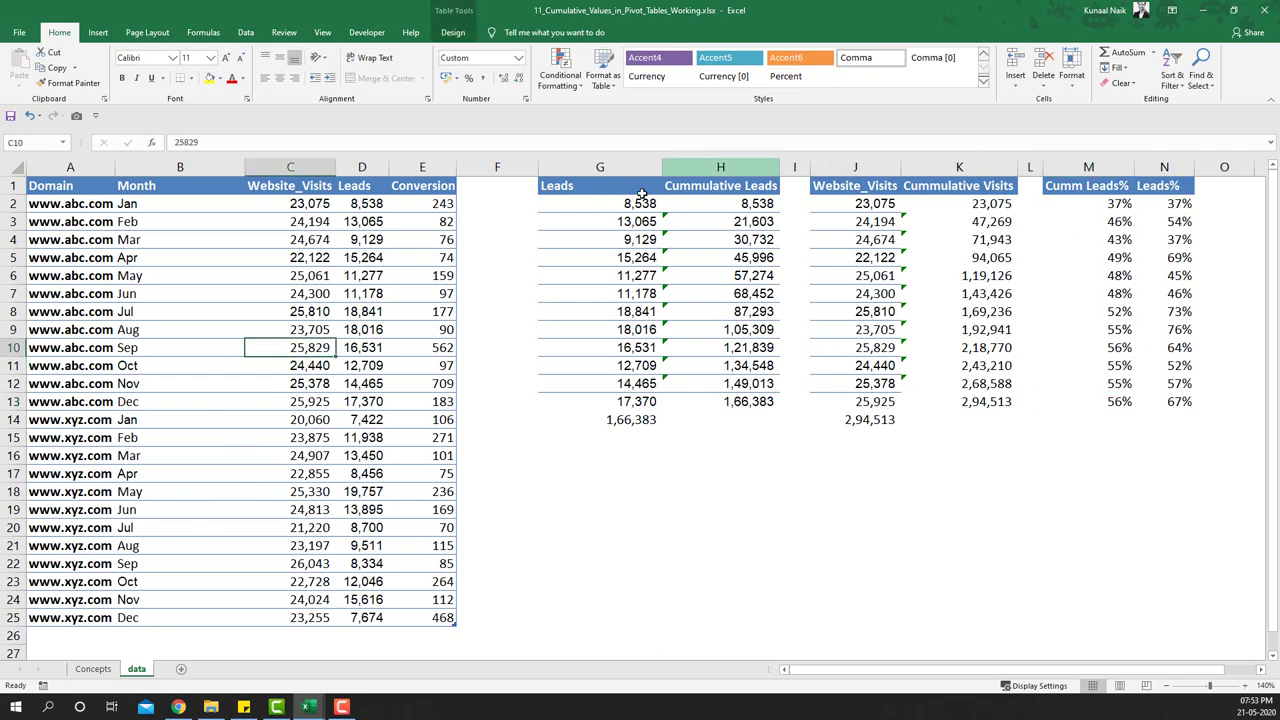
# Insert a new PivotTable from the data table on a new sheet.
pyautogui.click(98, 32)
pyautogui.click(20, 68)
pyautogui.click(709, 424)
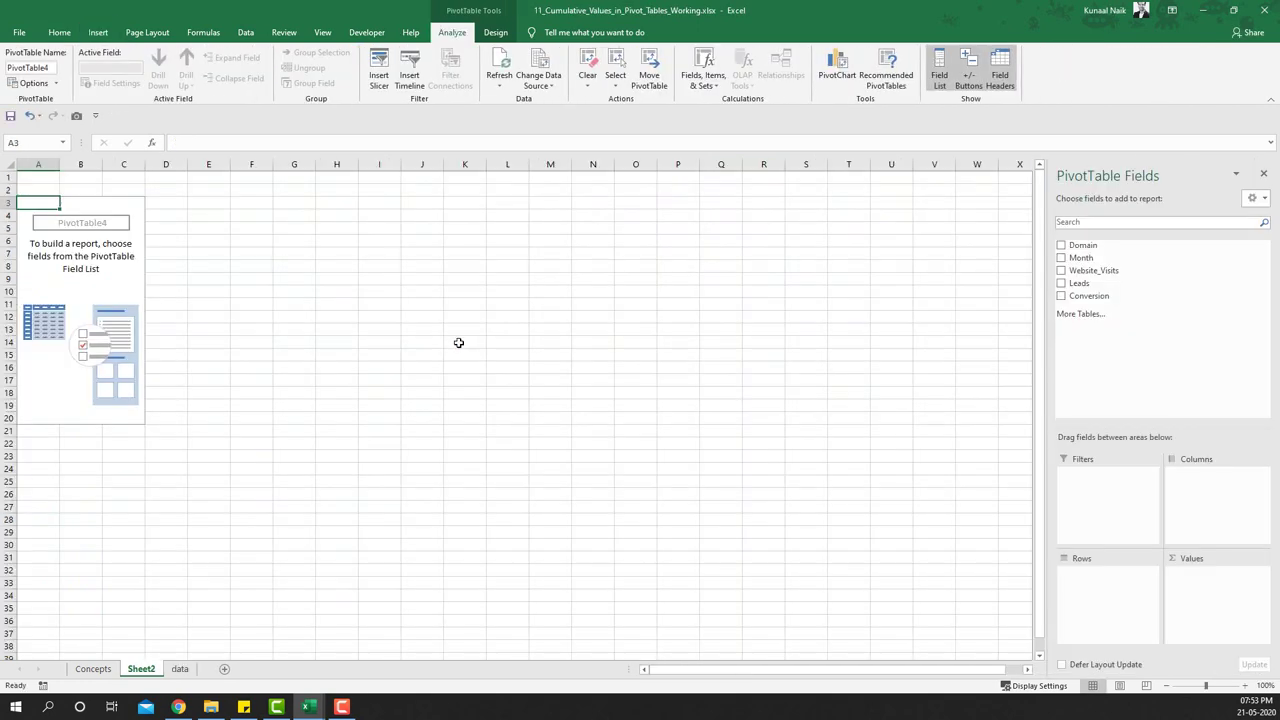
pyautogui.moveTo(1092, 245); pyautogui.dragTo(1088, 287)
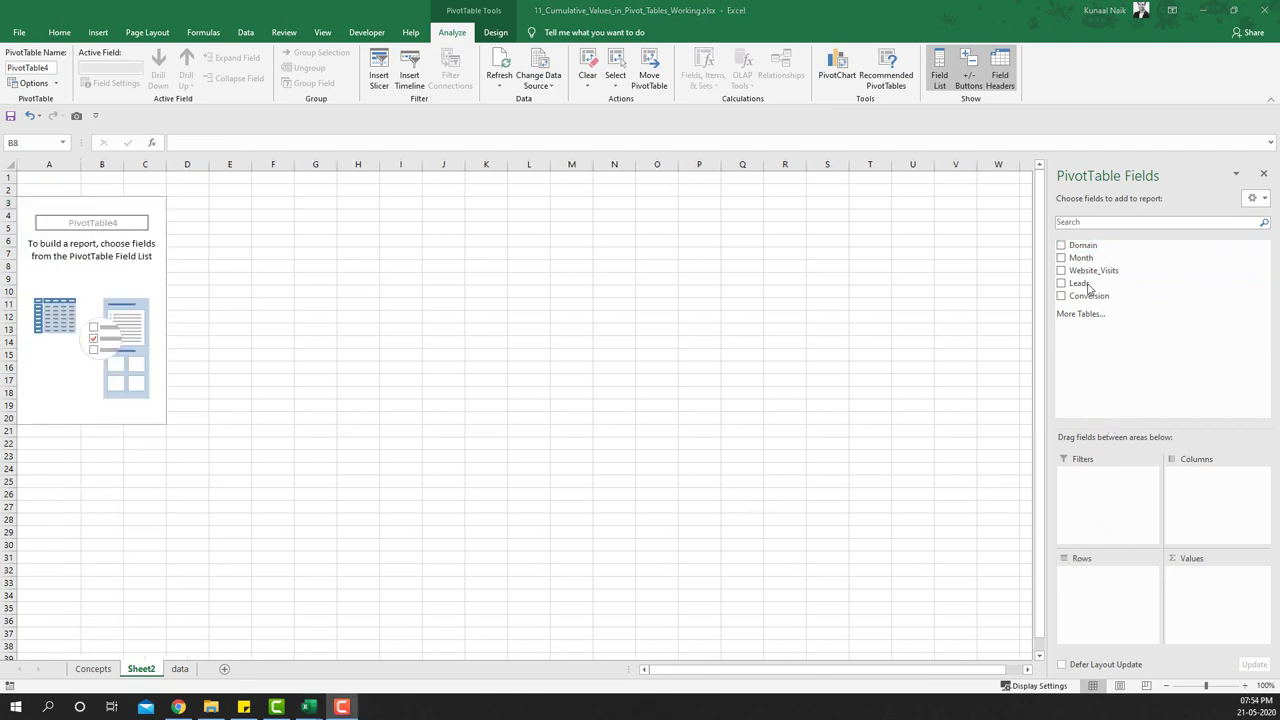
# Add a Domain slicer, moving it near the sheet top and shrinking it to fit.
pyautogui.click(379, 80)
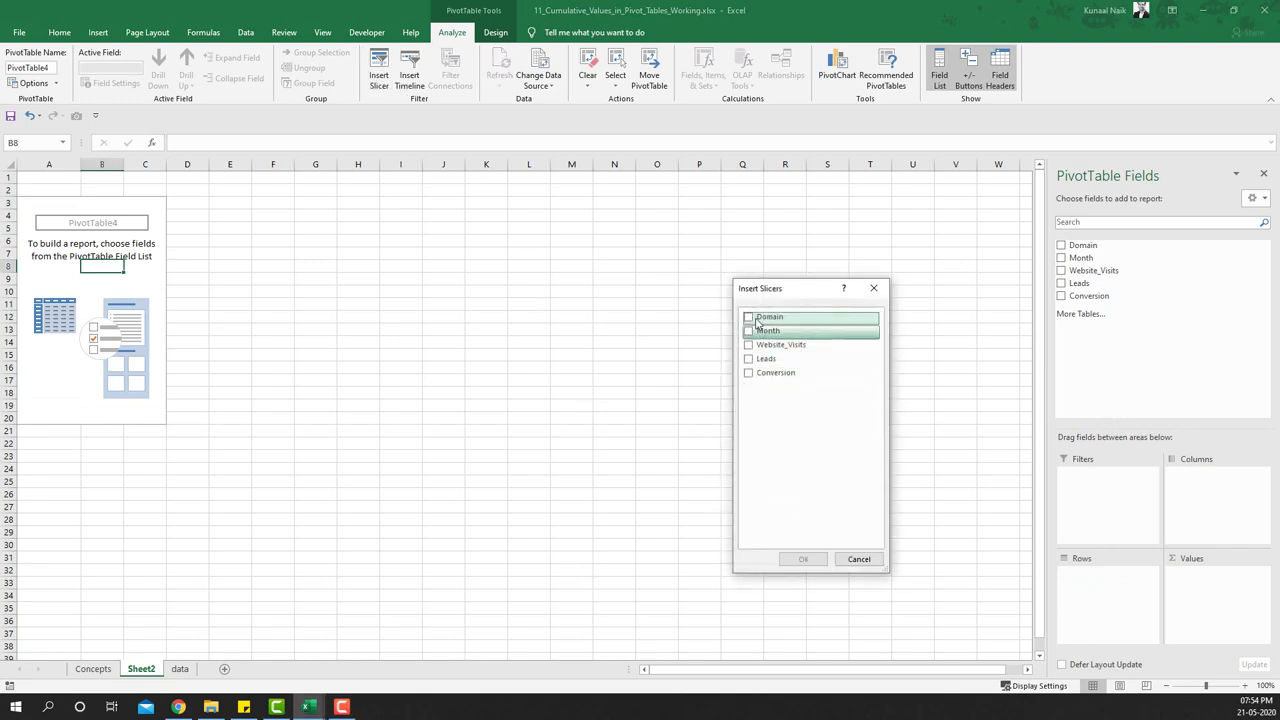
pyautogui.click(757, 318)
pyautogui.click(803, 559)
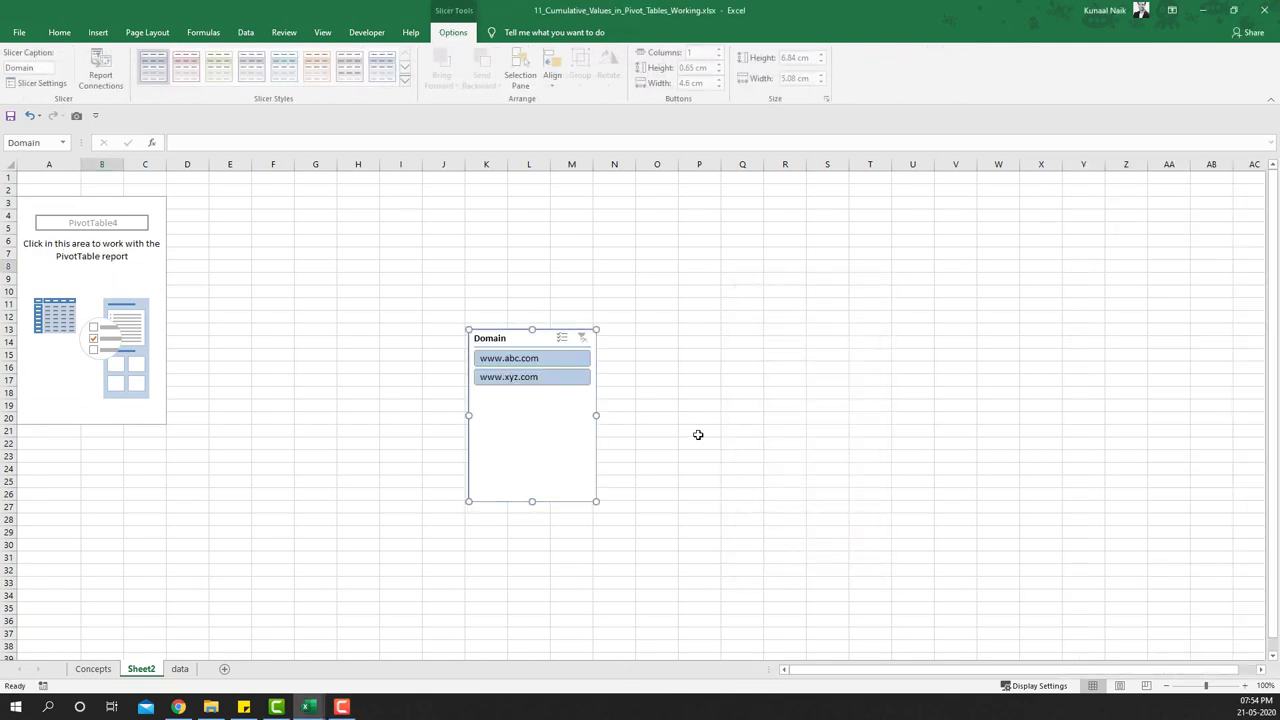
pyautogui.moveTo(533, 345); pyautogui.dragTo(475, 226)
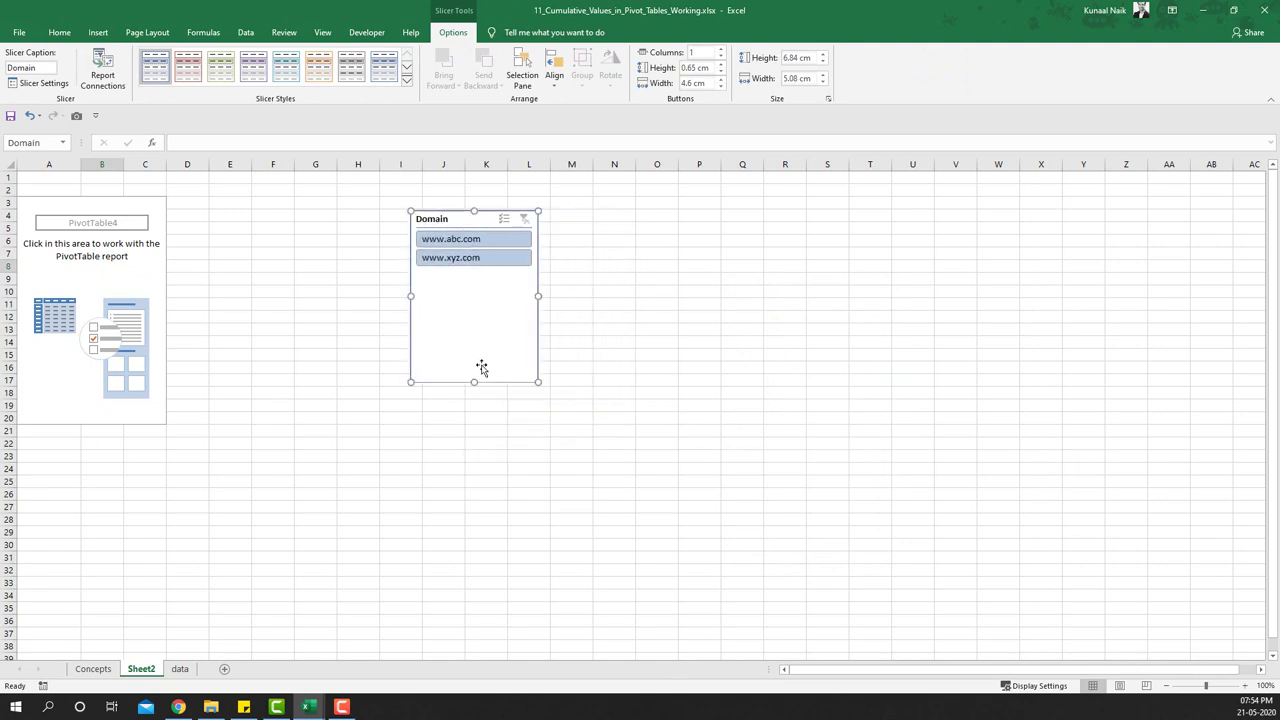
pyautogui.moveTo(473, 383); pyautogui.dragTo(468, 299)
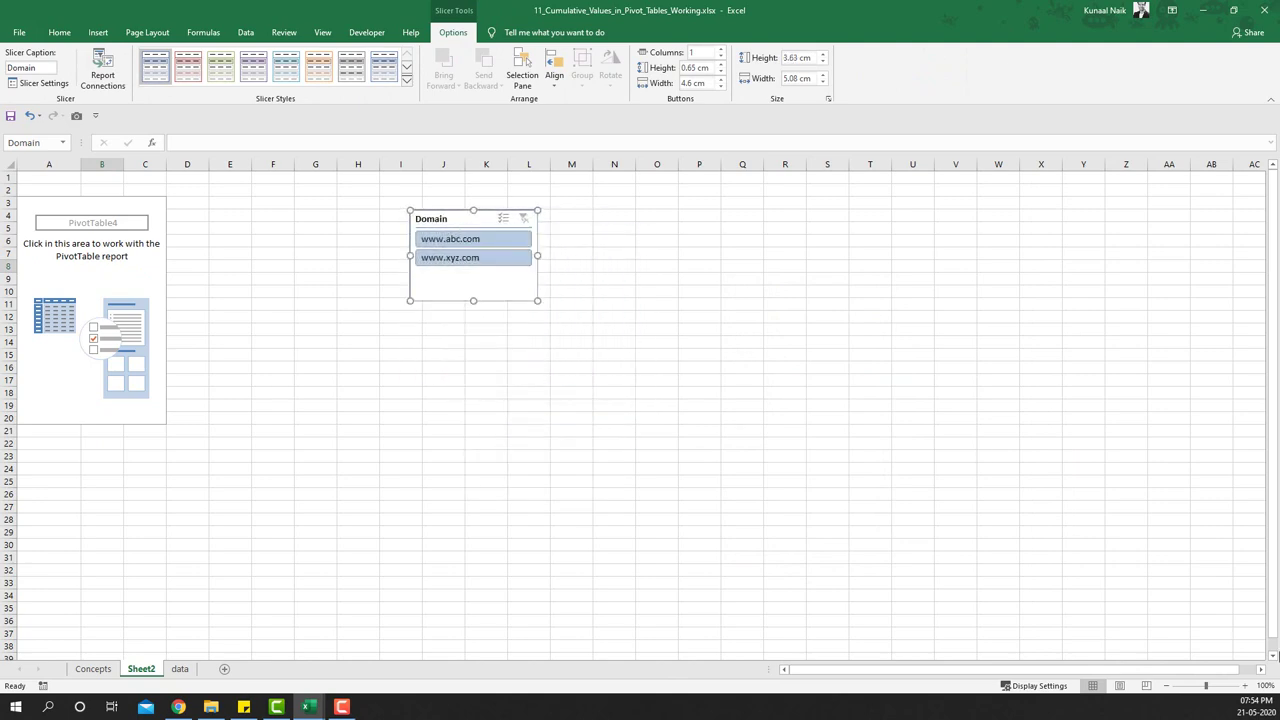
pyautogui.click(1246, 686)
pyautogui.click(1248, 688)
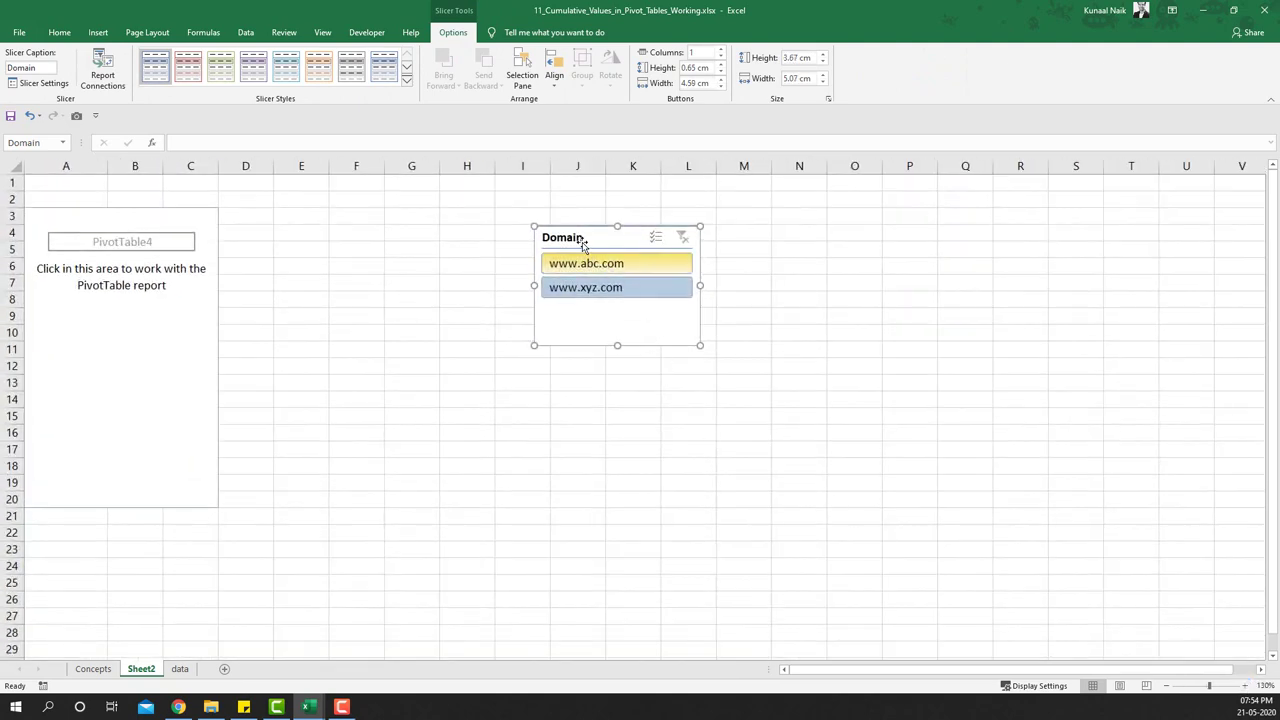
pyautogui.click(598, 268)
pyautogui.click(116, 326)
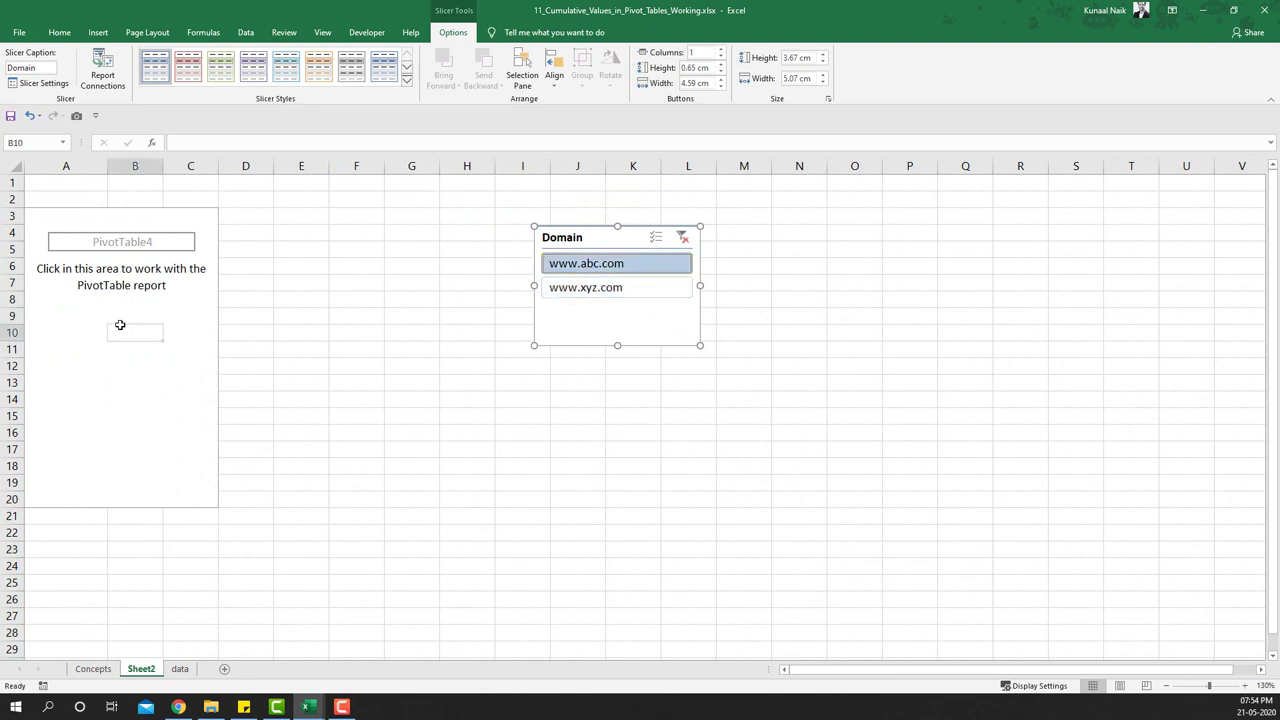
pyautogui.click(452, 32)
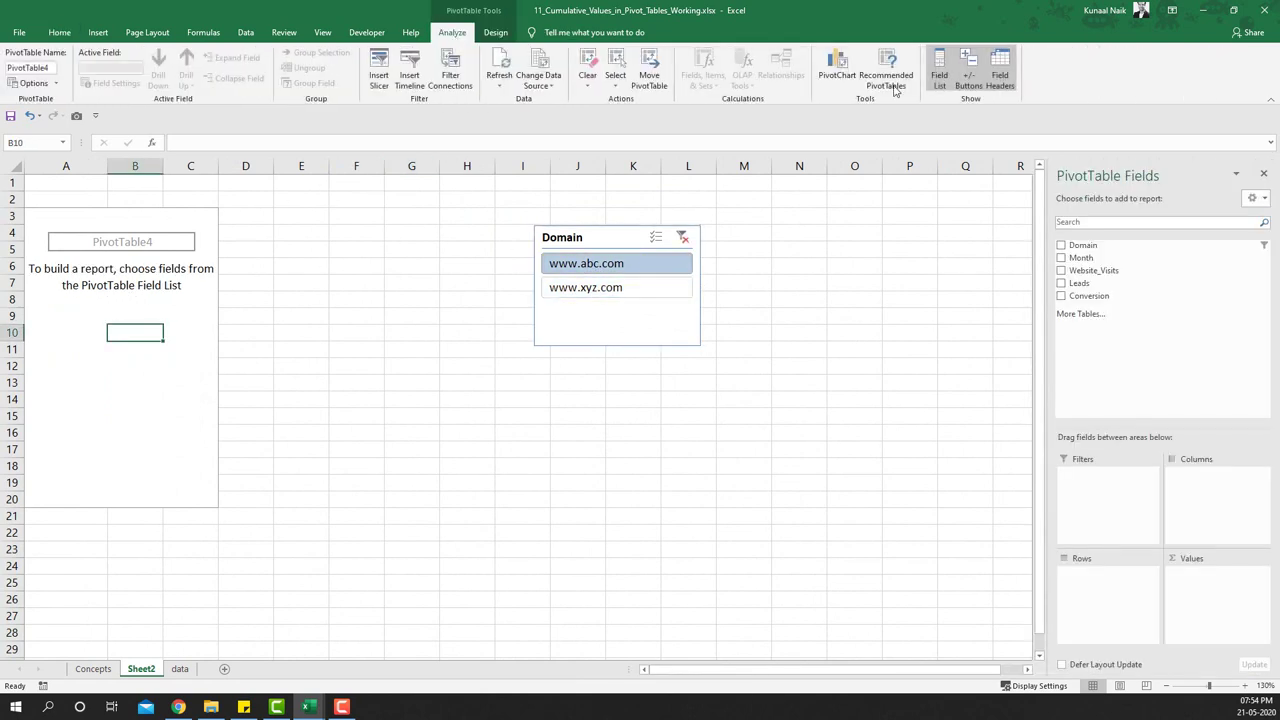
# Add Website_Visits and Leads as summed values and Month as rows, Jan–Dec.
pyautogui.moveTo(1117, 273); pyautogui.dragTo(1207, 590)
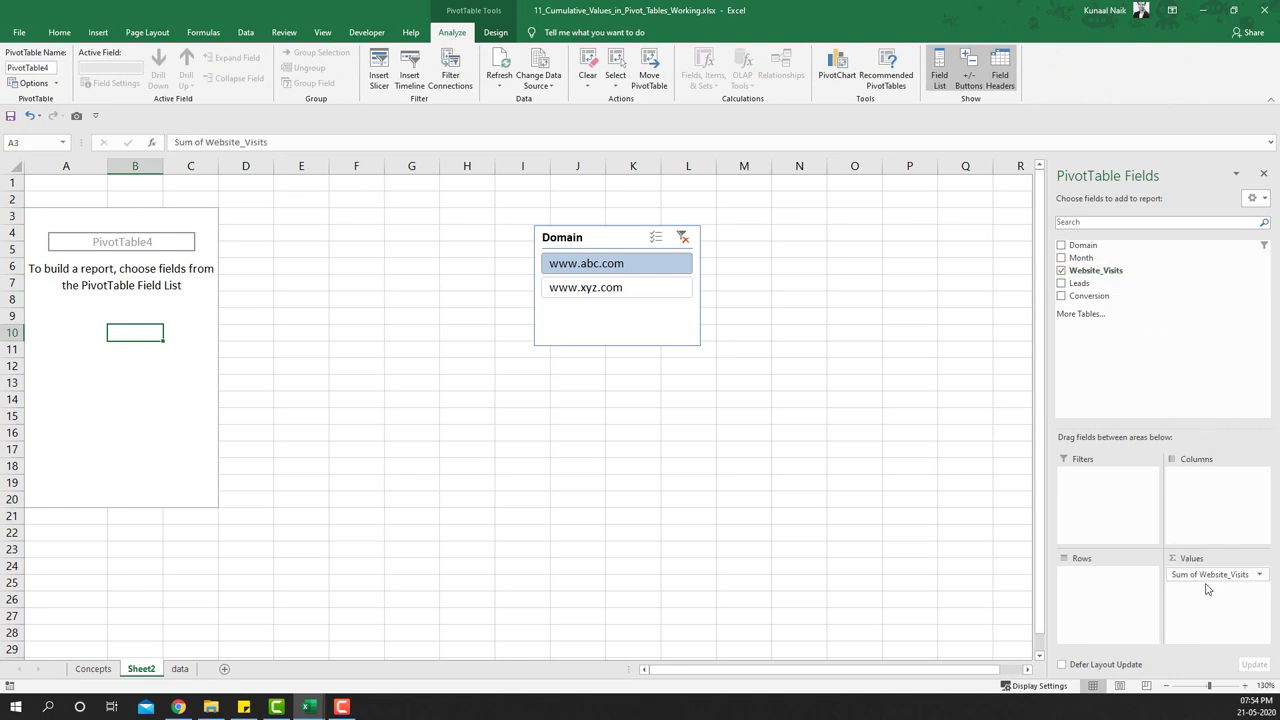
pyautogui.moveTo(1088, 285); pyautogui.dragTo(1212, 602)
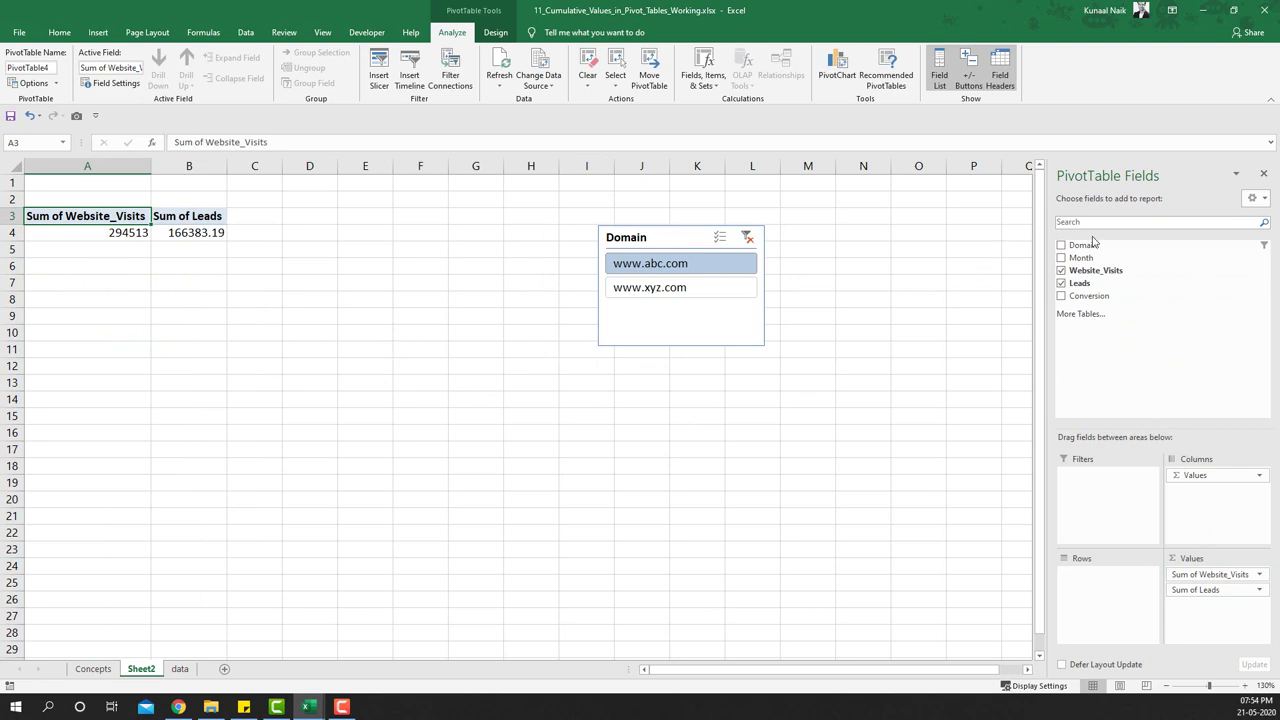
pyautogui.moveTo(1081, 257); pyautogui.dragTo(1111, 604)
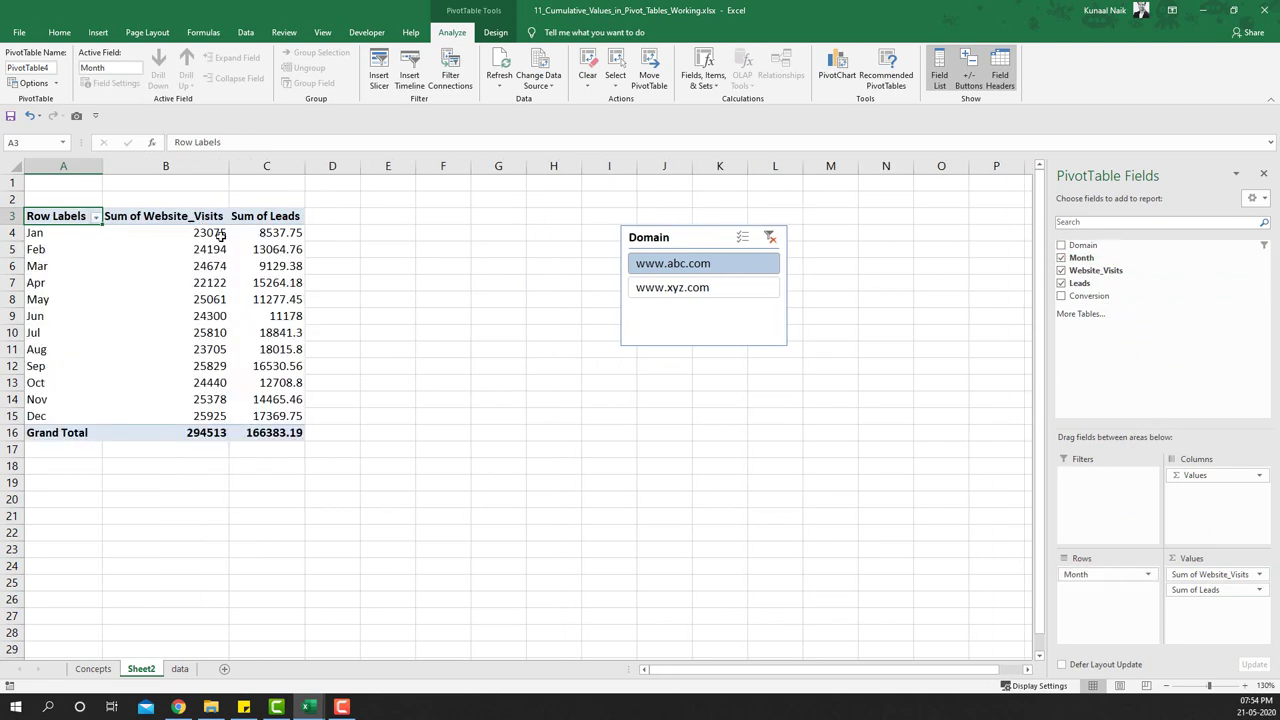
pyautogui.rightClick(200, 278)
# Format Sum of Website_Visits as Number with 0 decimals and a thousands separator.
pyautogui.click(277, 320)
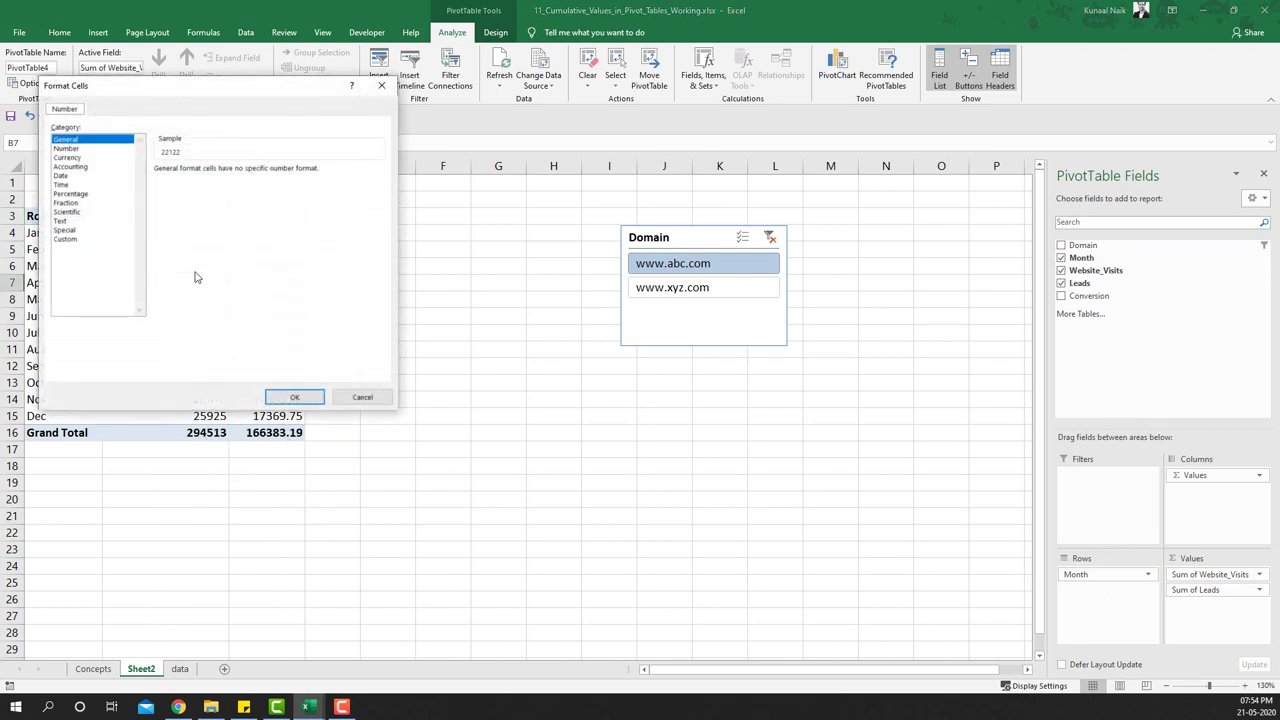
pyautogui.click(76, 149)
pyautogui.click(158, 187)
pyautogui.click(248, 174)
pyautogui.click(248, 174)
pyautogui.click(305, 398)
# Format Sum of Leads as Number with 0 decimals and a thousands separator.
pyautogui.rightClick(272, 279)
pyautogui.click(325, 306)
pyautogui.click(108, 147)
pyautogui.click(287, 172)
pyautogui.click(255, 189)
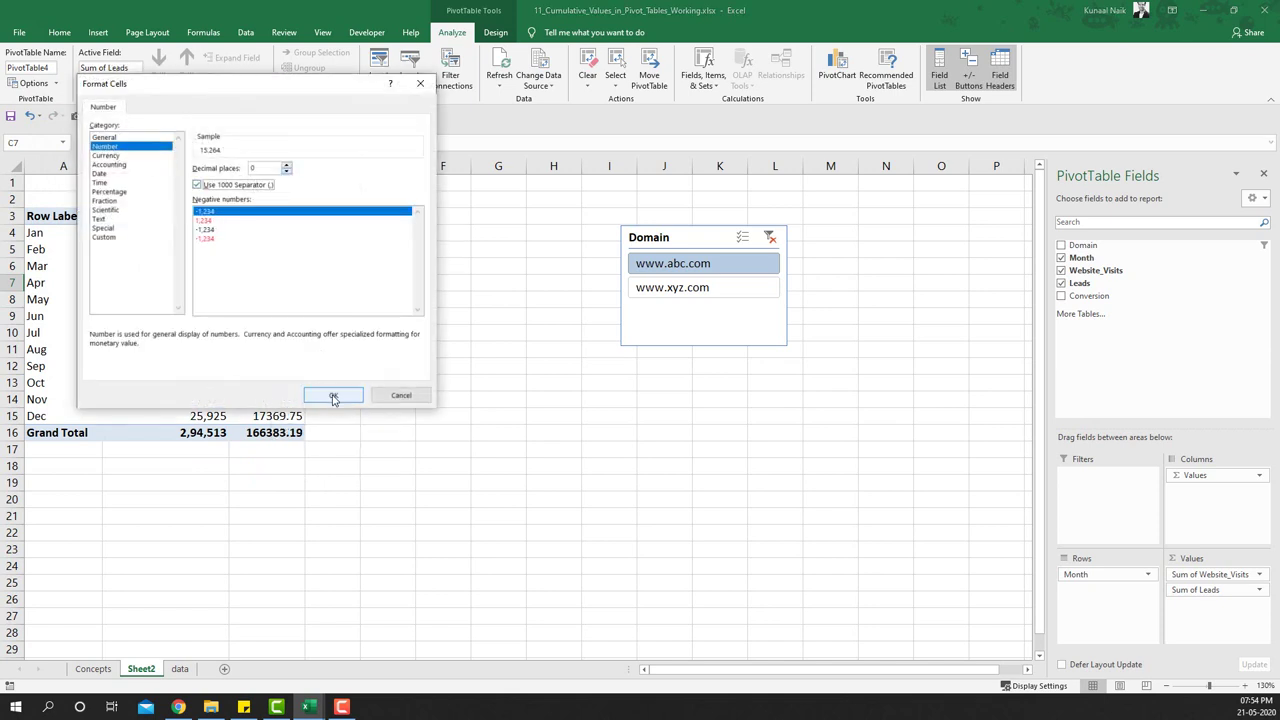
pyautogui.click(333, 395)
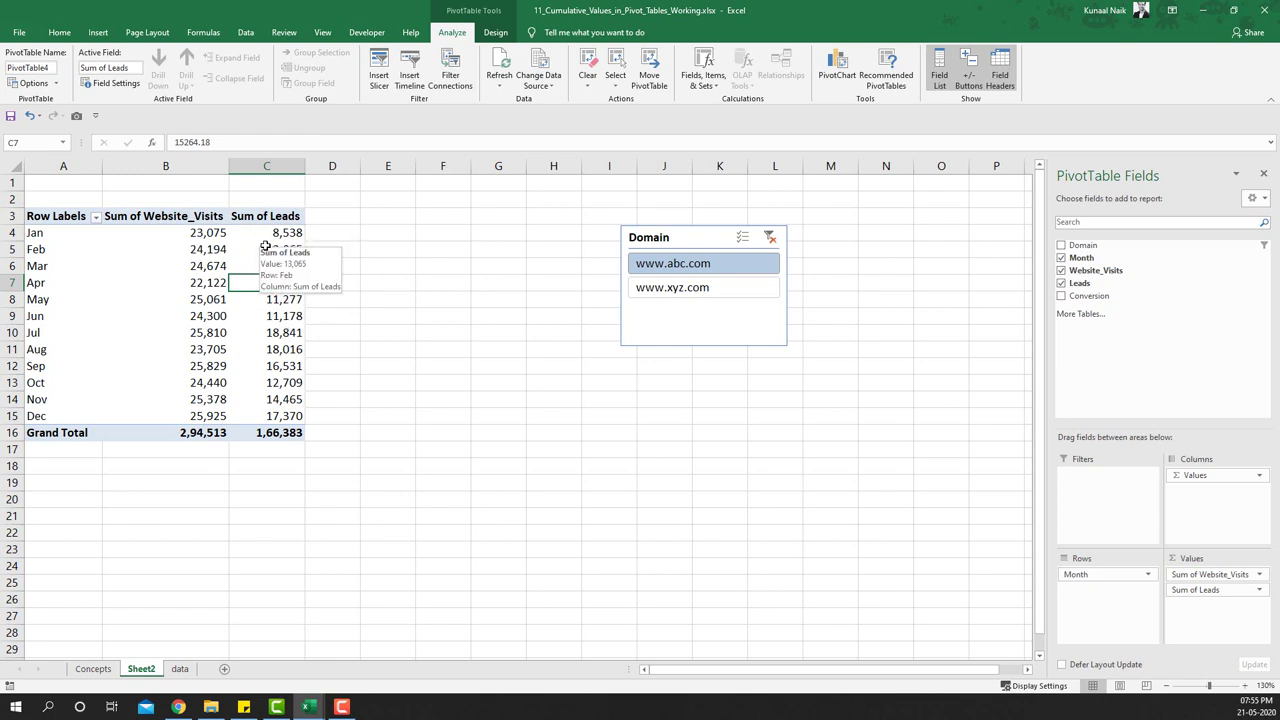
pyautogui.click(703, 77)
# Create a calculated field Leads% with formula =Leads/Conversion and add it to the pivot.
pyautogui.click(725, 101)
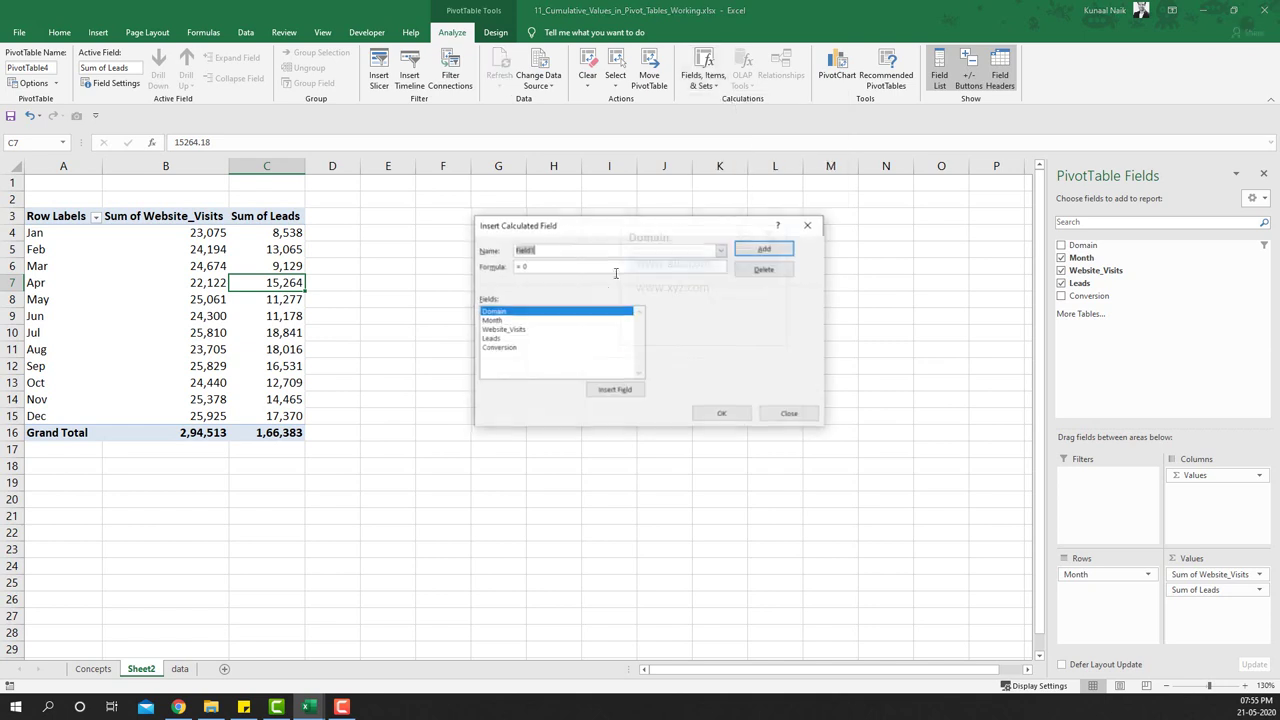
pyautogui.write('Leads')
pyautogui.press('BackSpace')
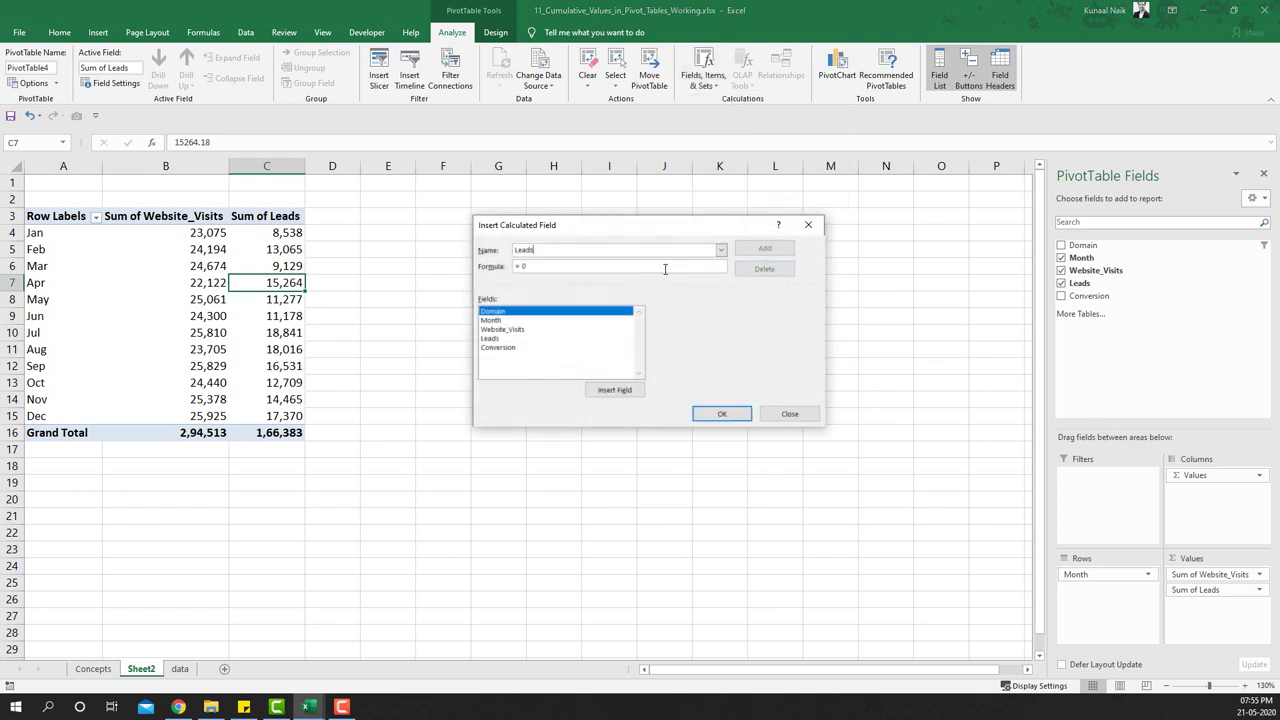
pyautogui.write('%')
pyautogui.doubleClick(508, 339)
pyautogui.write('/')
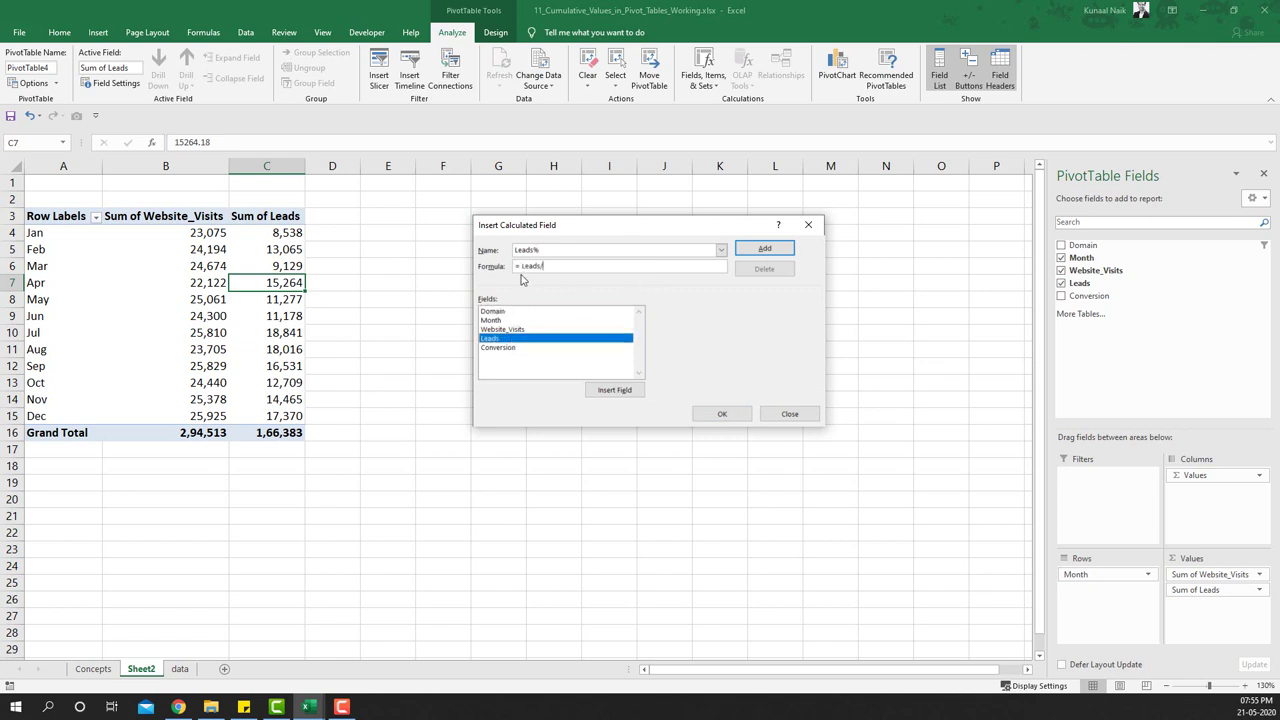
pyautogui.doubleClick(529, 348)
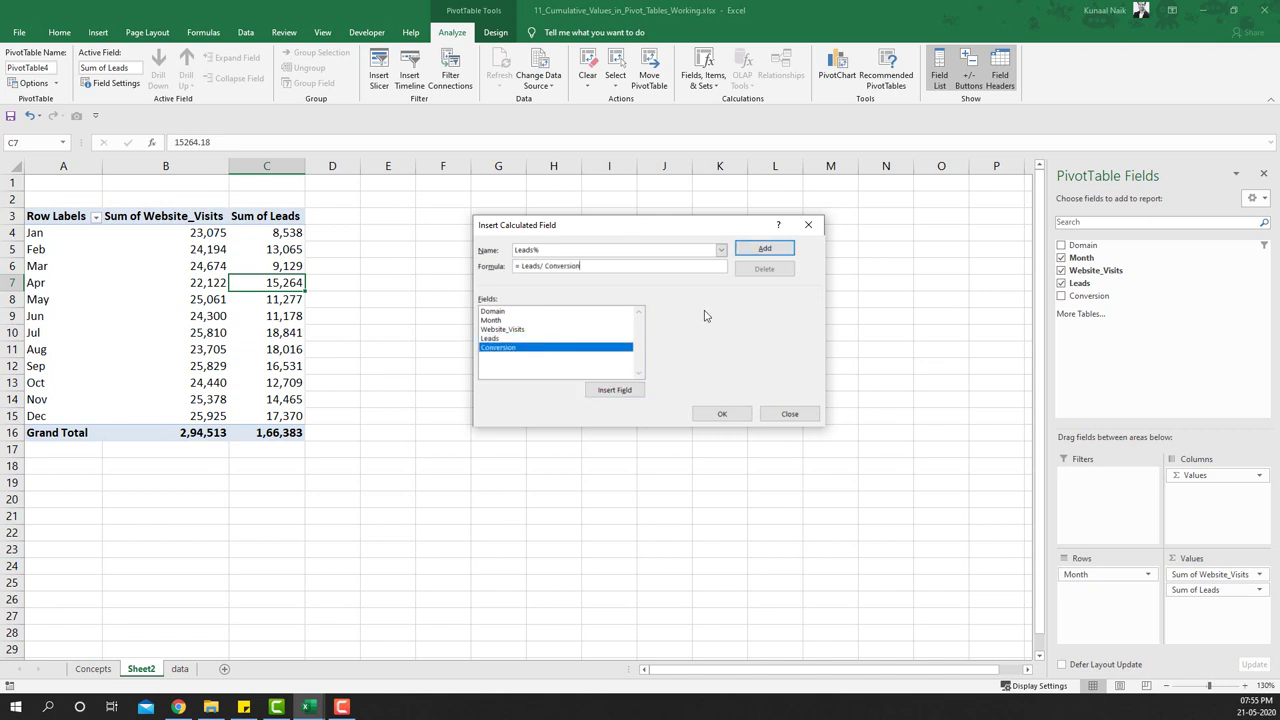
pyautogui.click(760, 250)
pyautogui.click(722, 413)
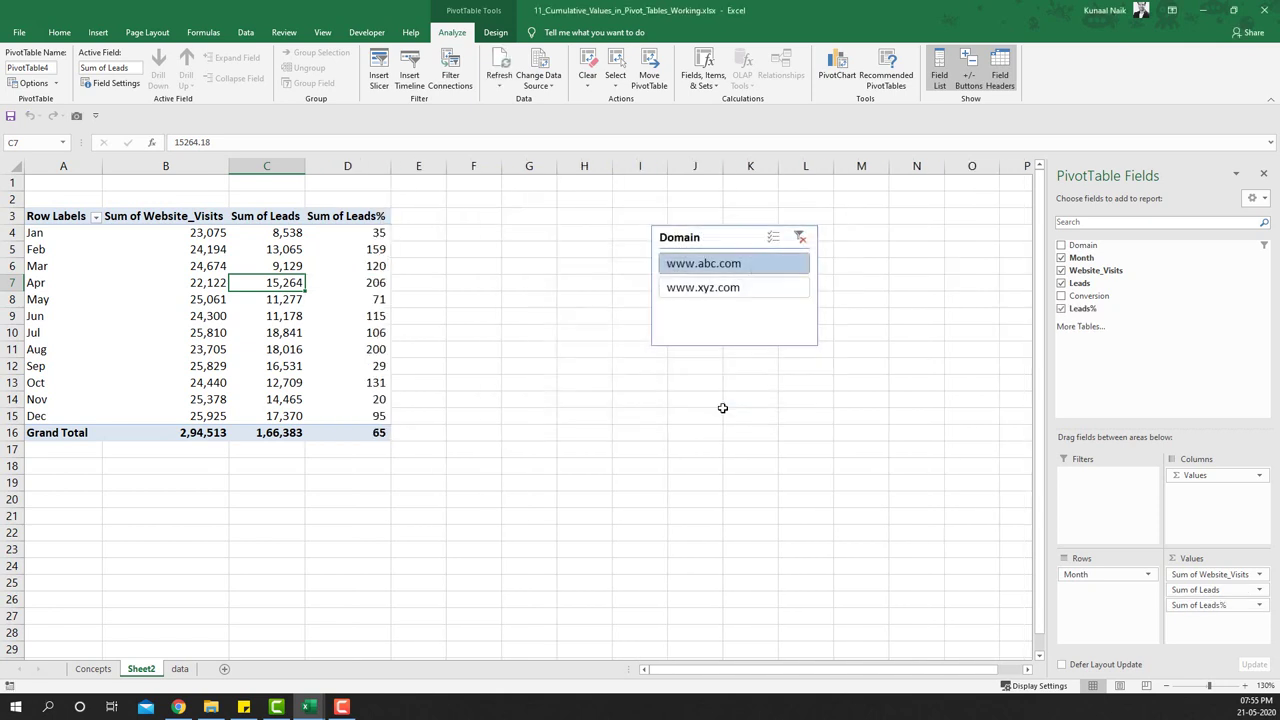
# Redefine the Leads% calculated field as =Leads/Website_Visits.
pyautogui.click(384, 256)
pyautogui.click(703, 78)
pyautogui.click(727, 100)
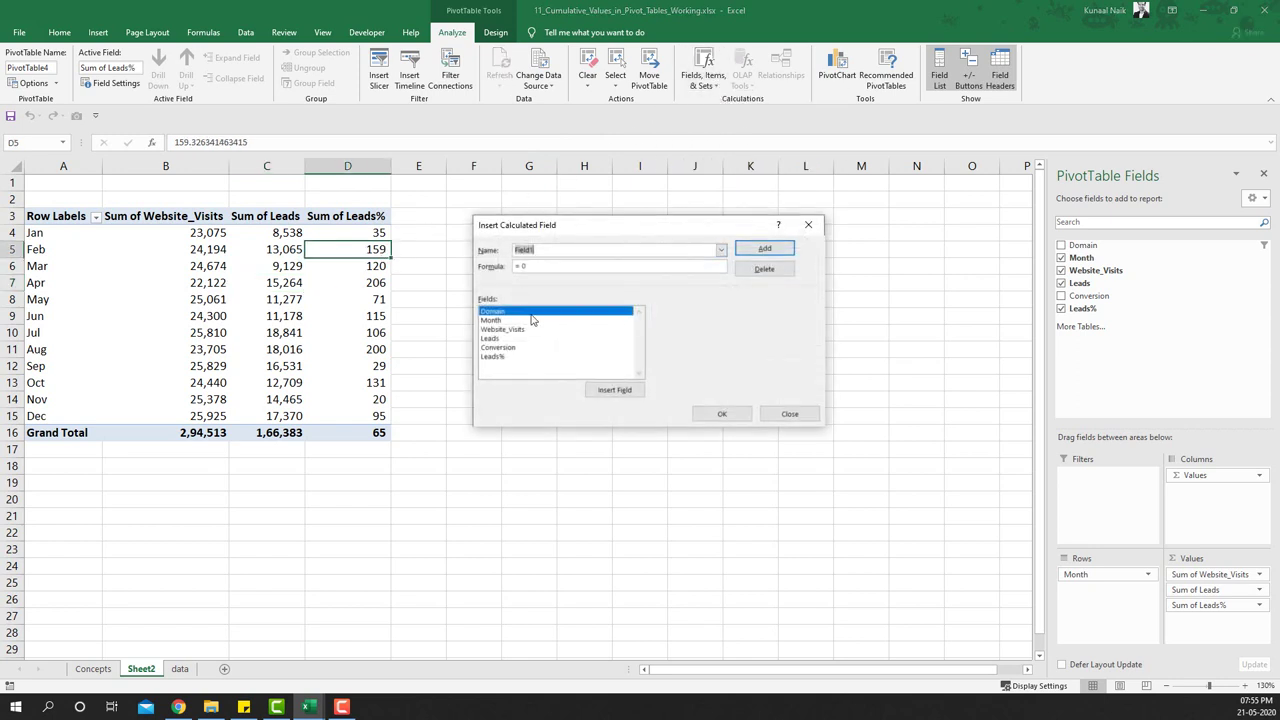
pyautogui.click(720, 249)
pyautogui.click(548, 261)
pyautogui.moveTo(543, 266); pyautogui.dragTo(601, 266)
pyautogui.press('BackSpace')
pyautogui.doubleClick(509, 331)
pyautogui.click(763, 249)
pyautogui.click(721, 413)
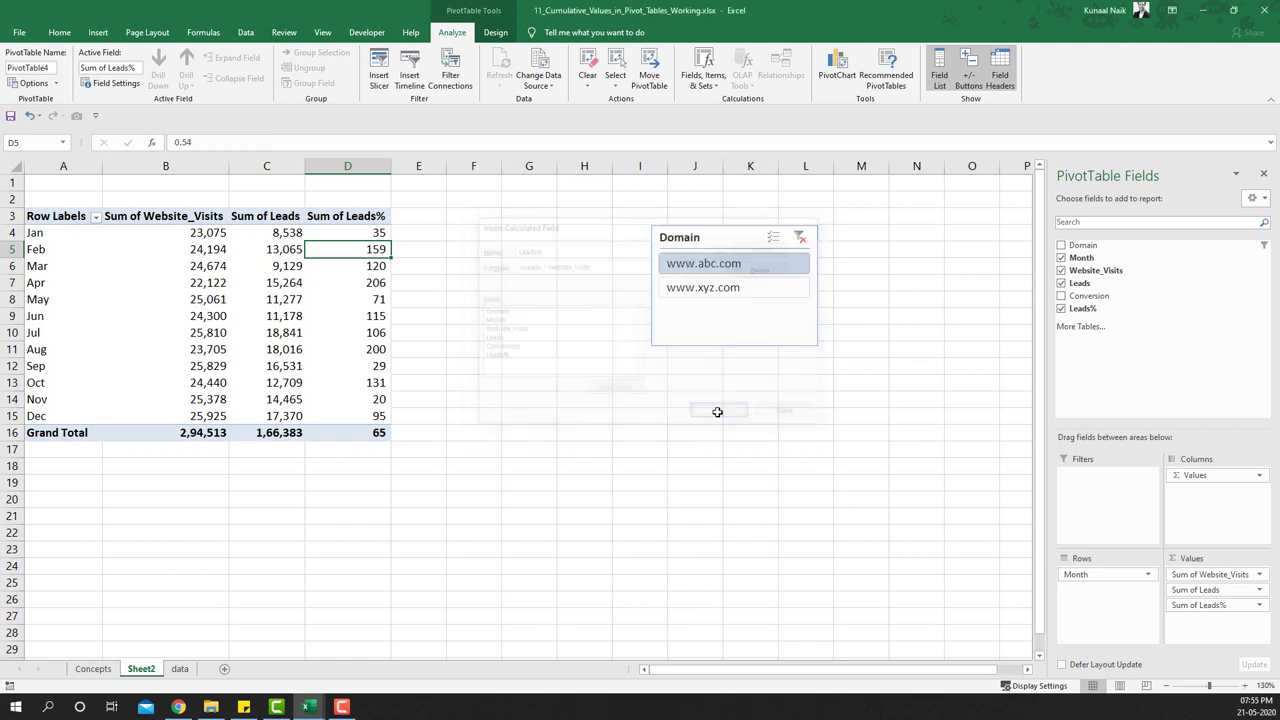
# Format Sum of Leads% as Percentage with 0 decimals.
pyautogui.click(357, 232)
pyautogui.rightClick(358, 233)
pyautogui.click(412, 273)
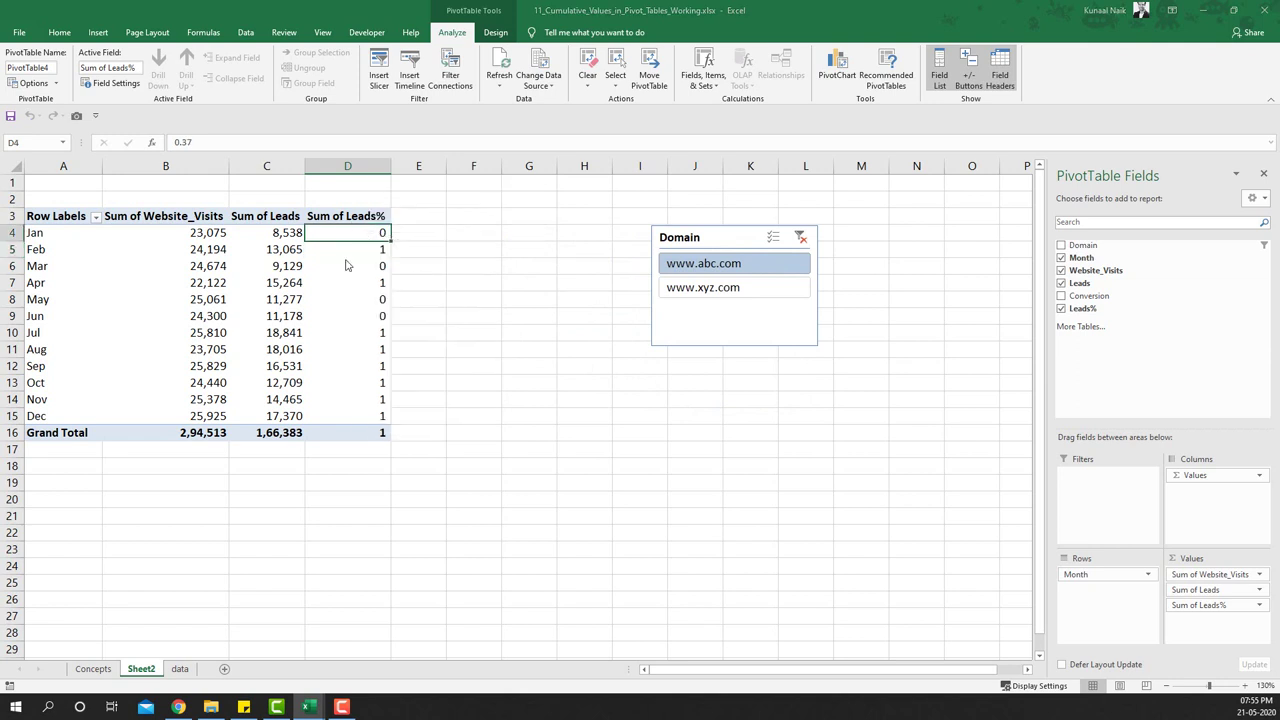
pyautogui.click(186, 160)
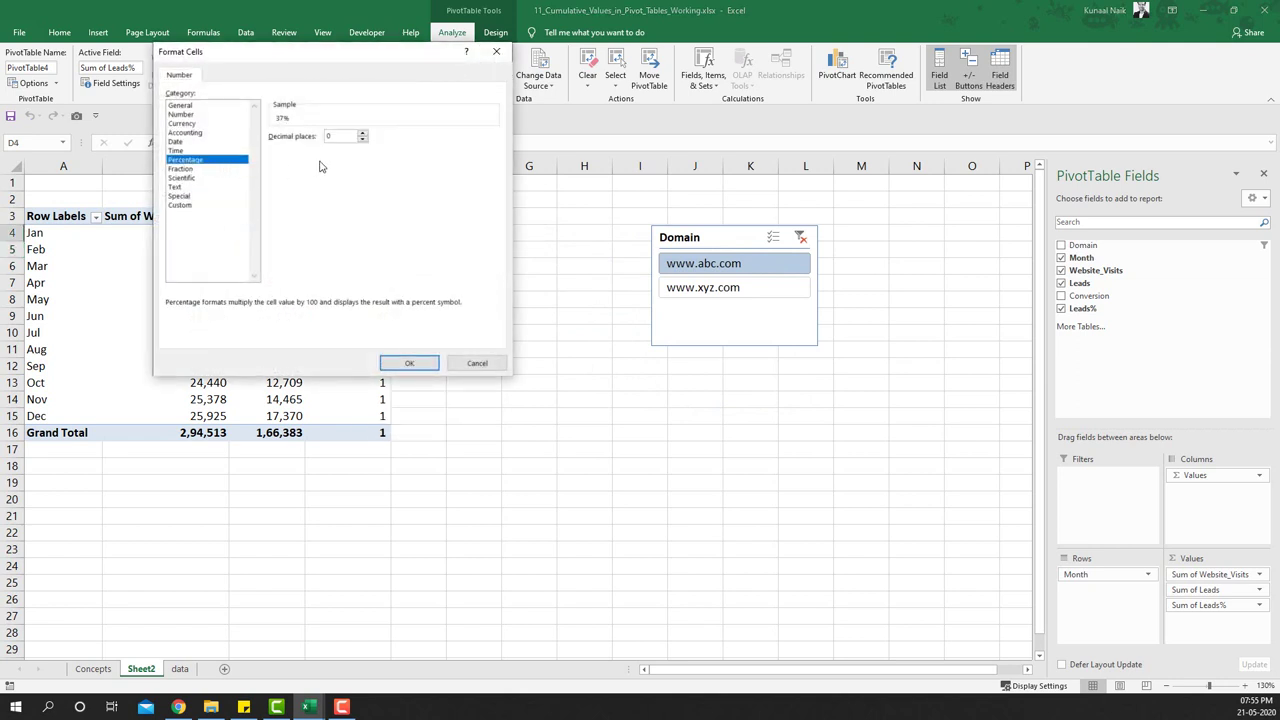
pyautogui.click(410, 363)
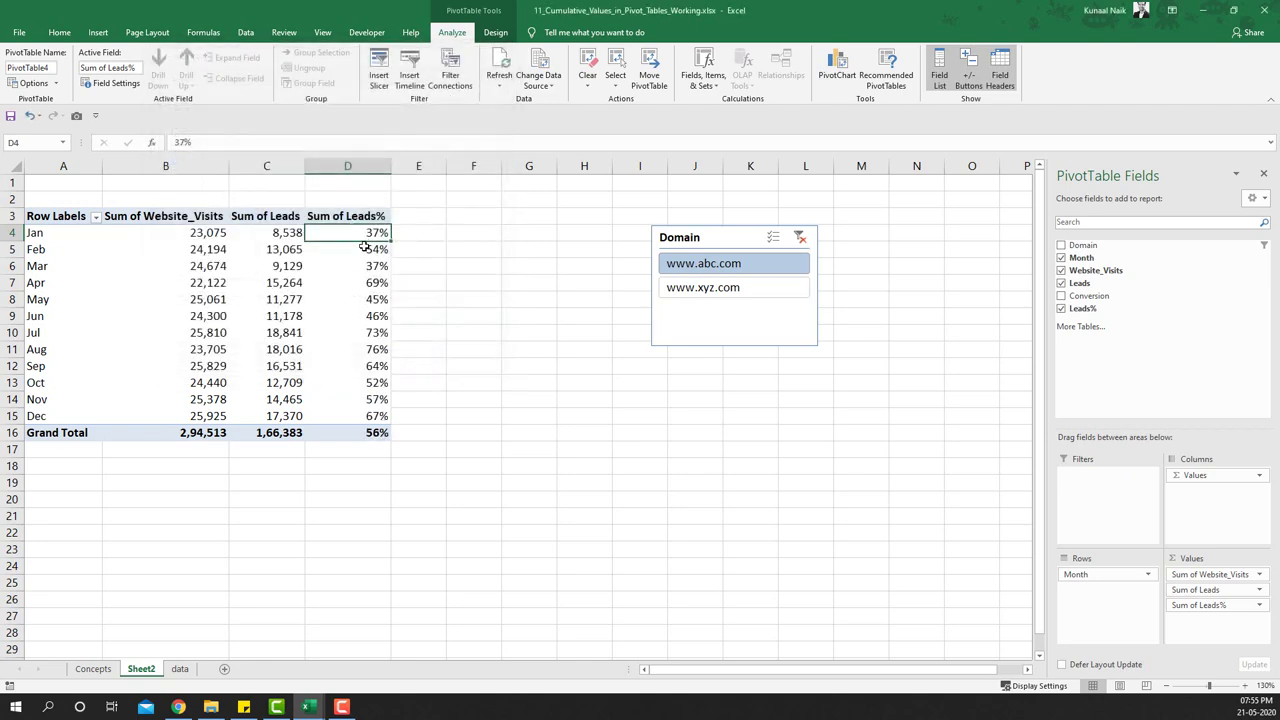
pyautogui.moveTo(363, 232); pyautogui.dragTo(357, 432)
# Compare with the data sheet's Leads% and Cumm Leads% columns, checking the M11 formula.
pyautogui.click(180, 668)
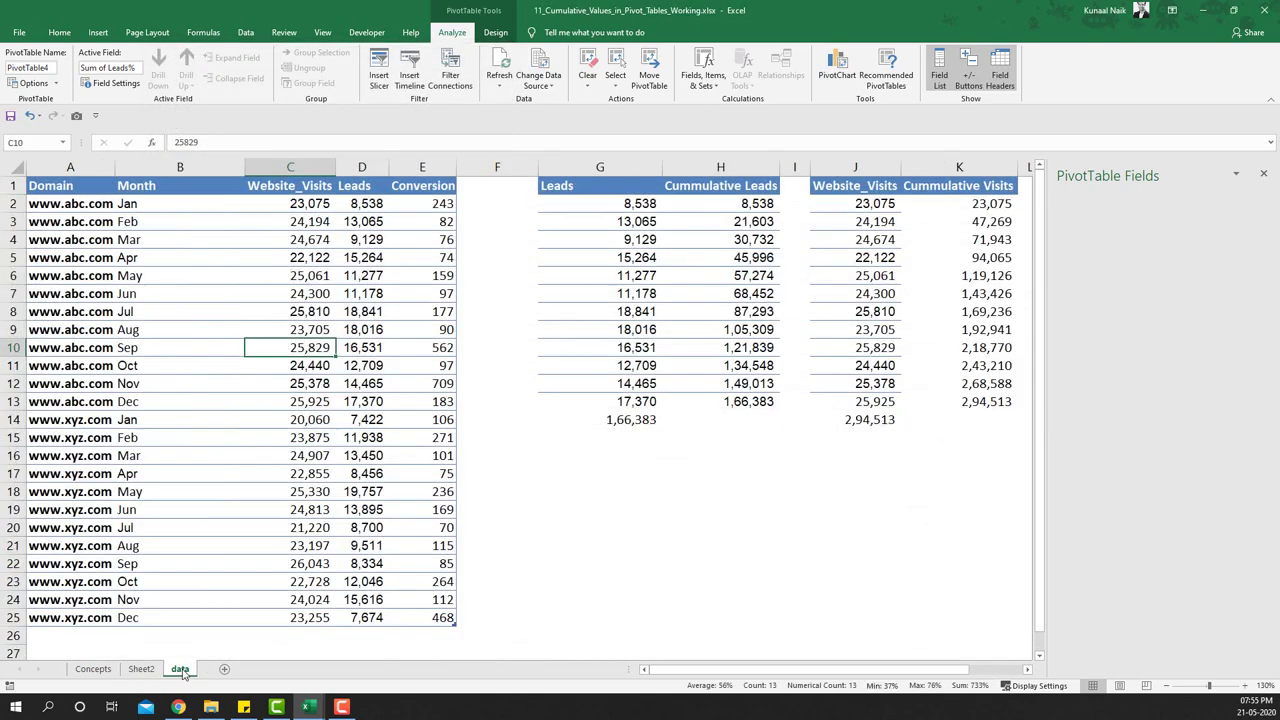
pyautogui.moveTo(1165, 203); pyautogui.dragTo(1165, 385)
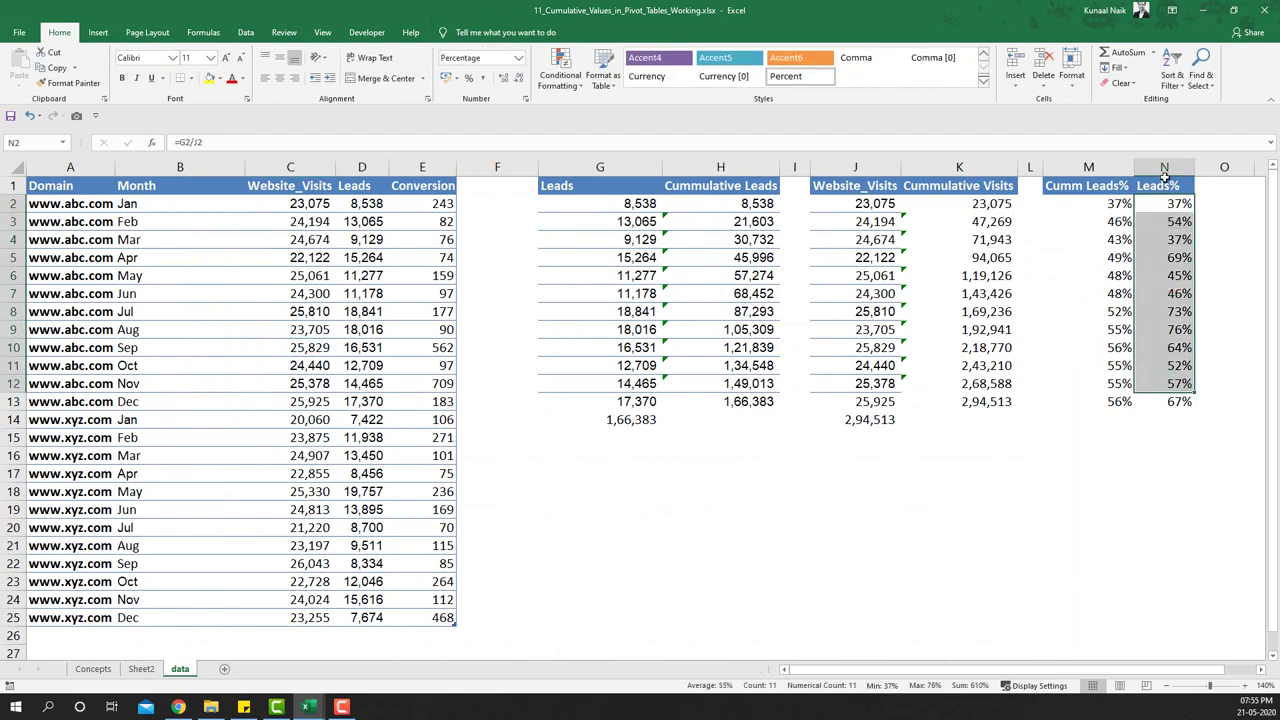
pyautogui.click(1166, 165)
pyautogui.click(1108, 186)
pyautogui.moveTo(1105, 186); pyautogui.dragTo(1094, 405)
pyautogui.click(1094, 366)
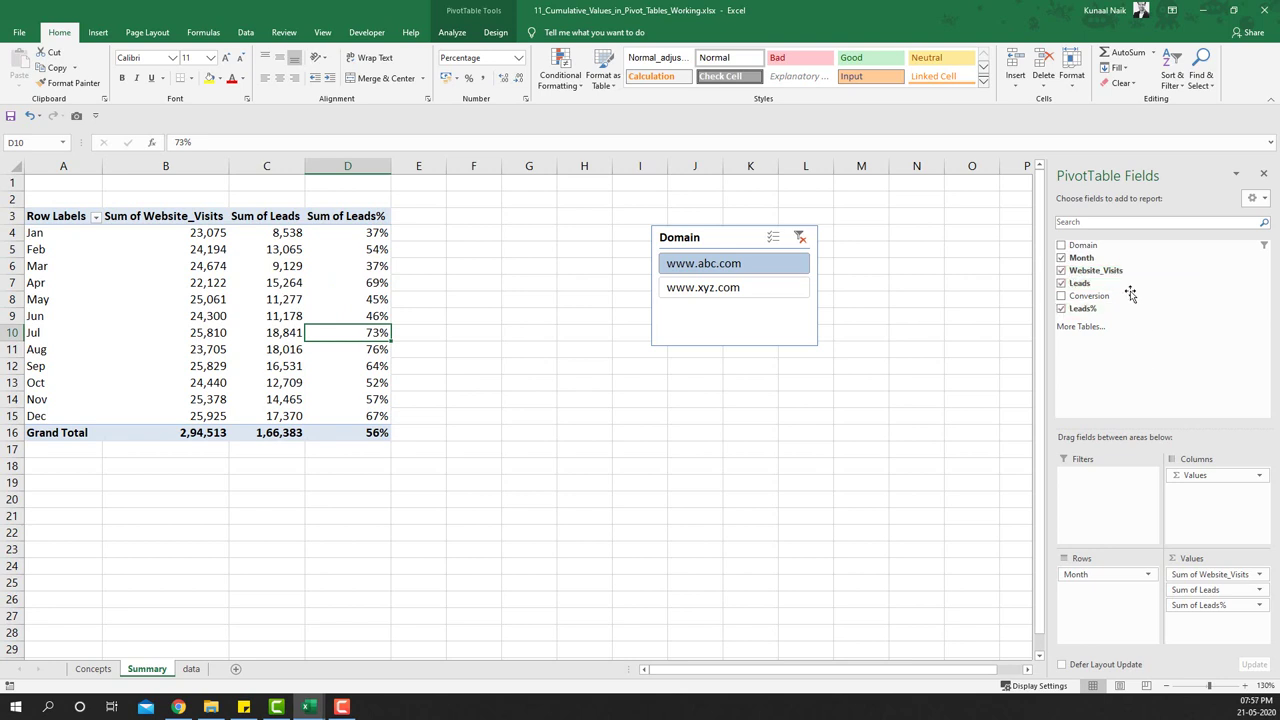
# Add second Website_Visits and Leads values; show Website_Visits2 as a running total by Month.
pyautogui.moveTo(1110, 270); pyautogui.dragTo(1215, 622)
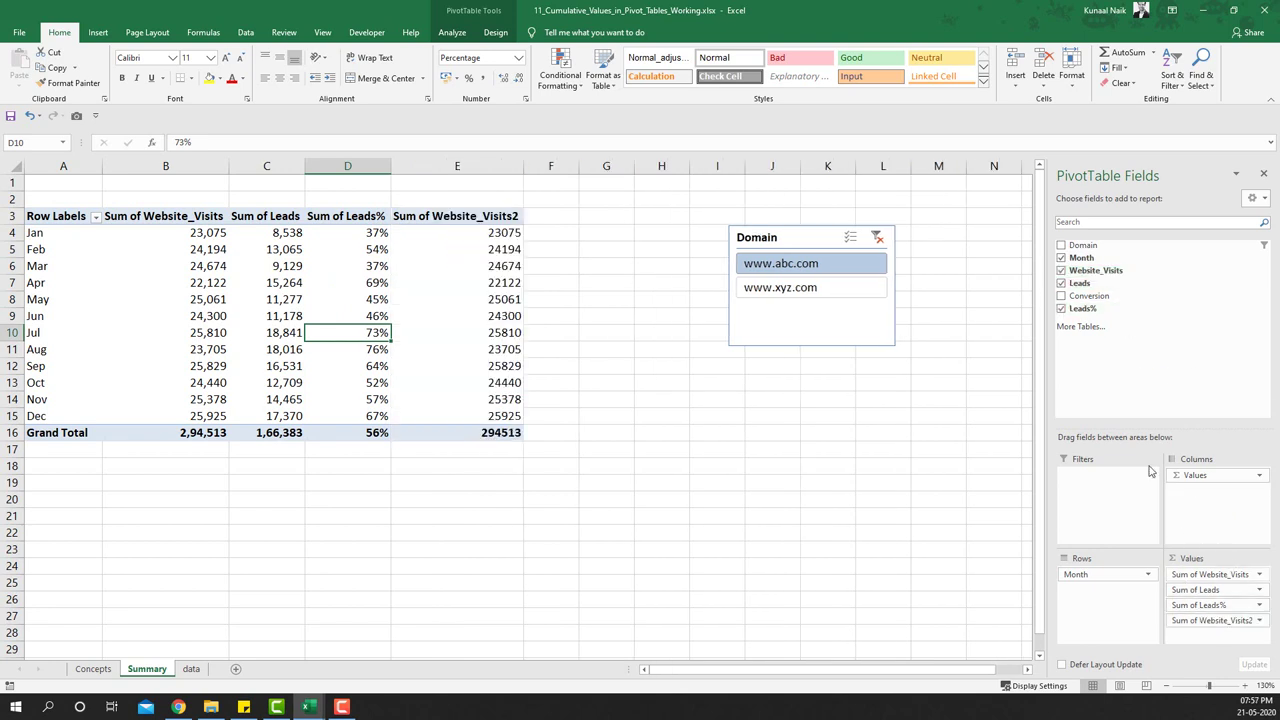
pyautogui.moveTo(1090, 283); pyautogui.dragTo(1215, 640)
pyautogui.rightClick(484, 254)
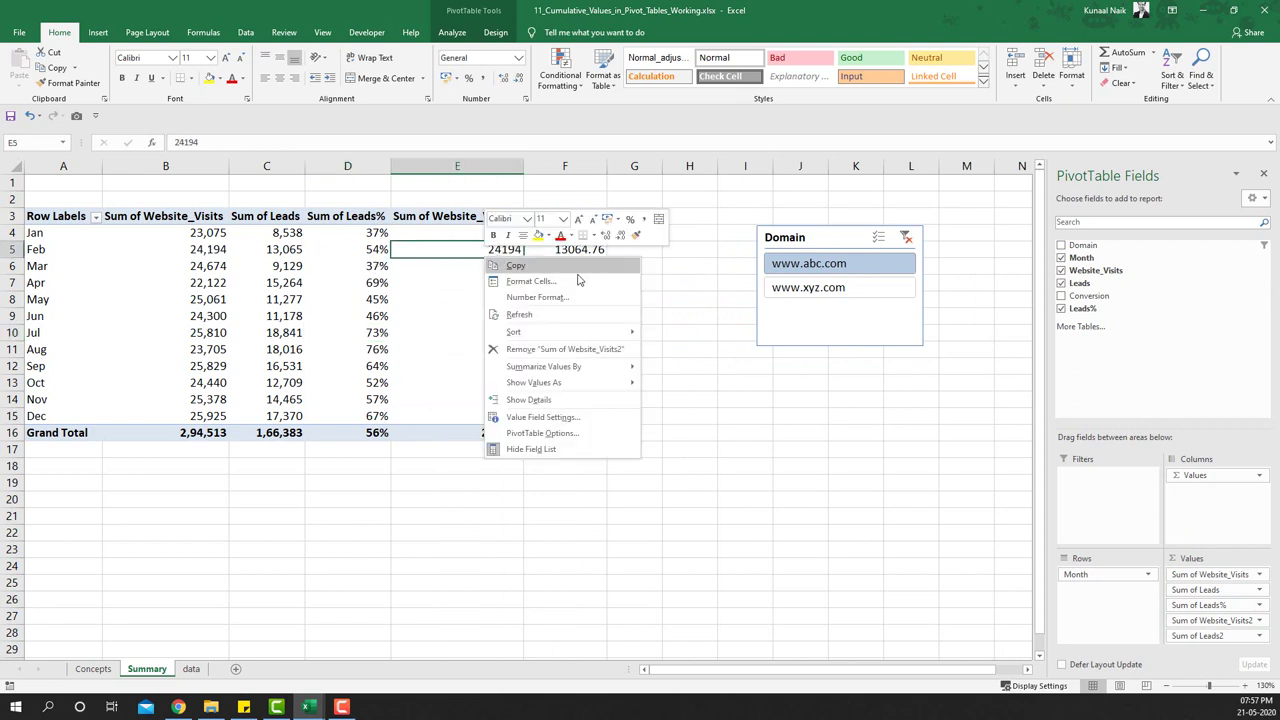
pyautogui.moveTo(597, 383)
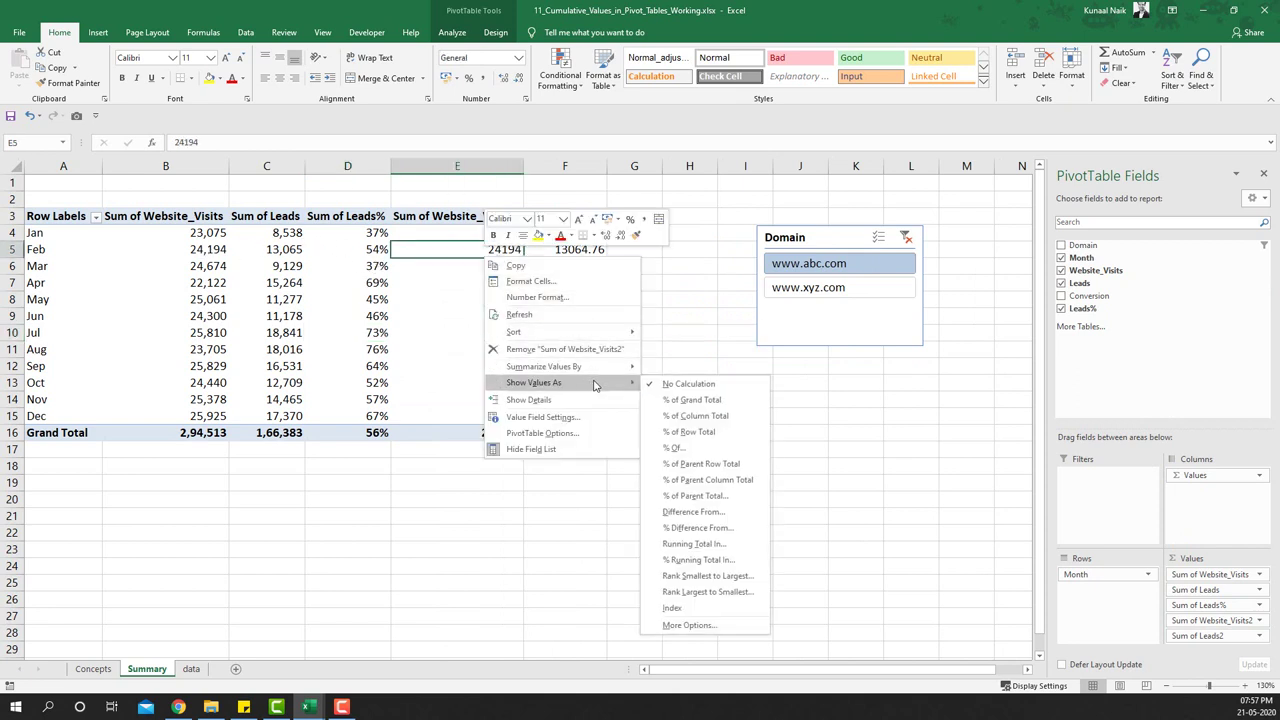
pyautogui.click(721, 546)
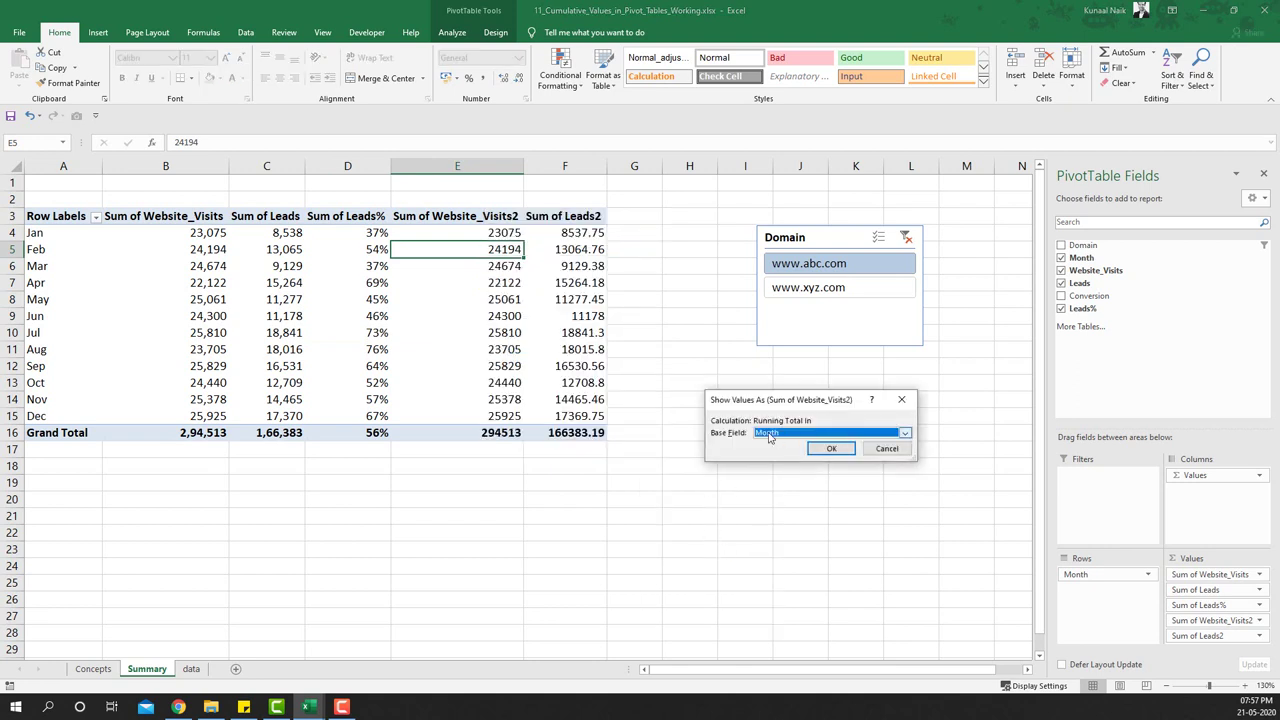
pyautogui.click(830, 448)
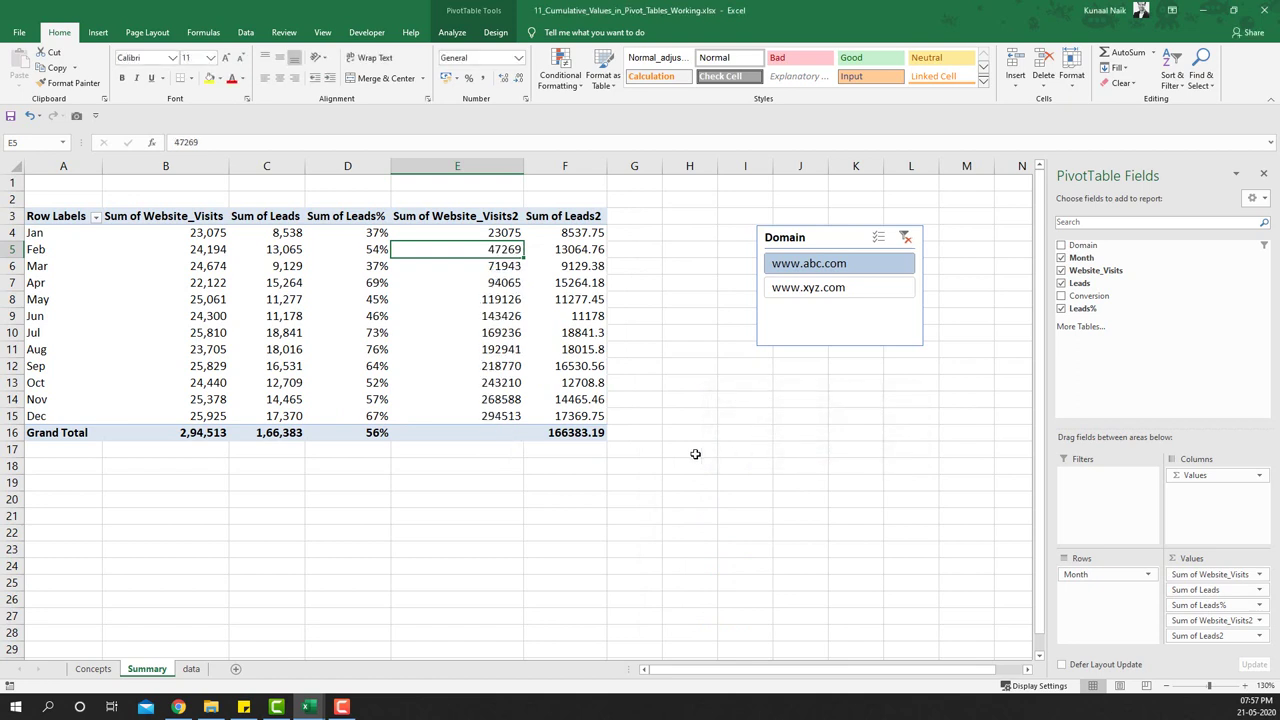
# Show Sum of Leads2 as a running total by Month.
pyautogui.rightClick(573, 262)
pyautogui.moveTo(666, 388)
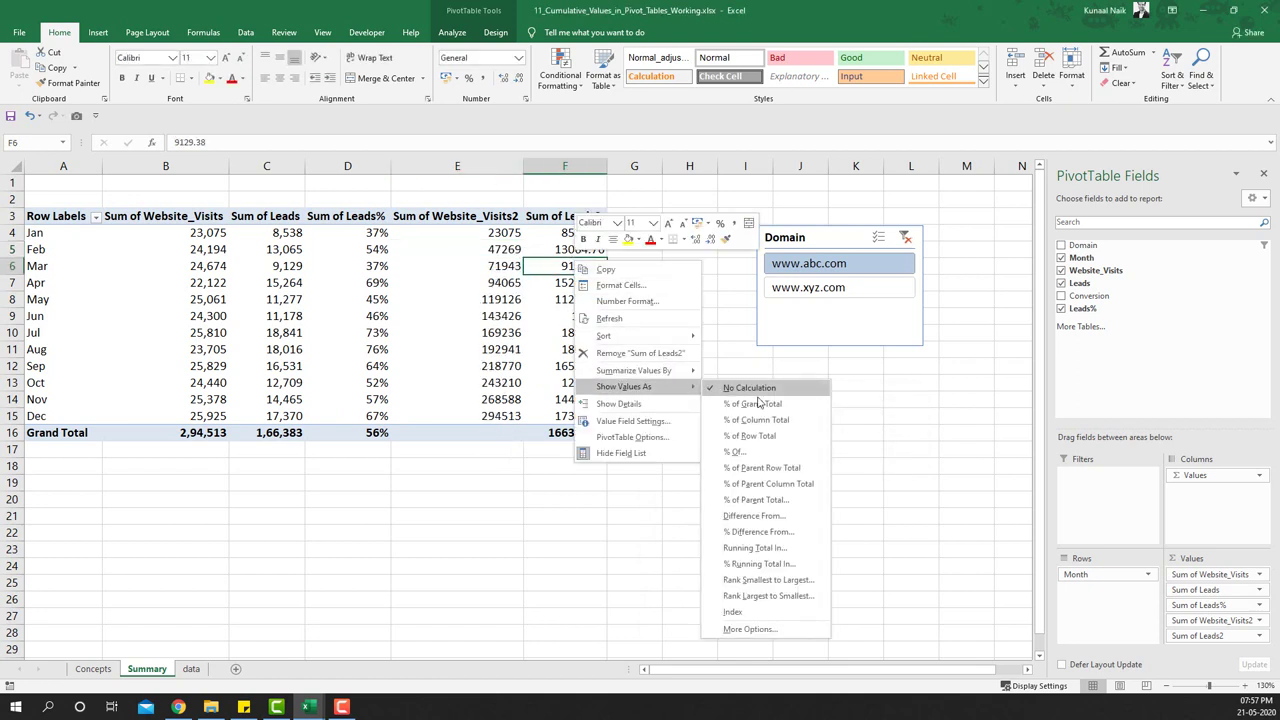
pyautogui.click(773, 552)
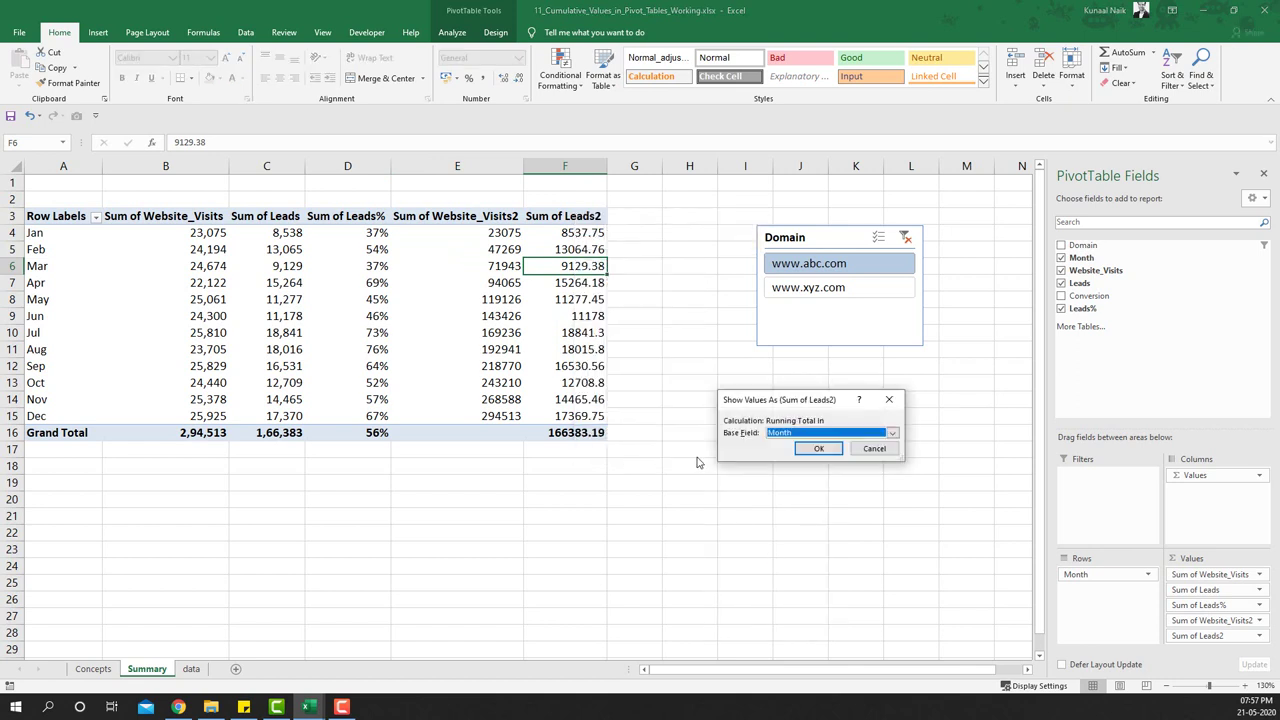
pyautogui.click(808, 450)
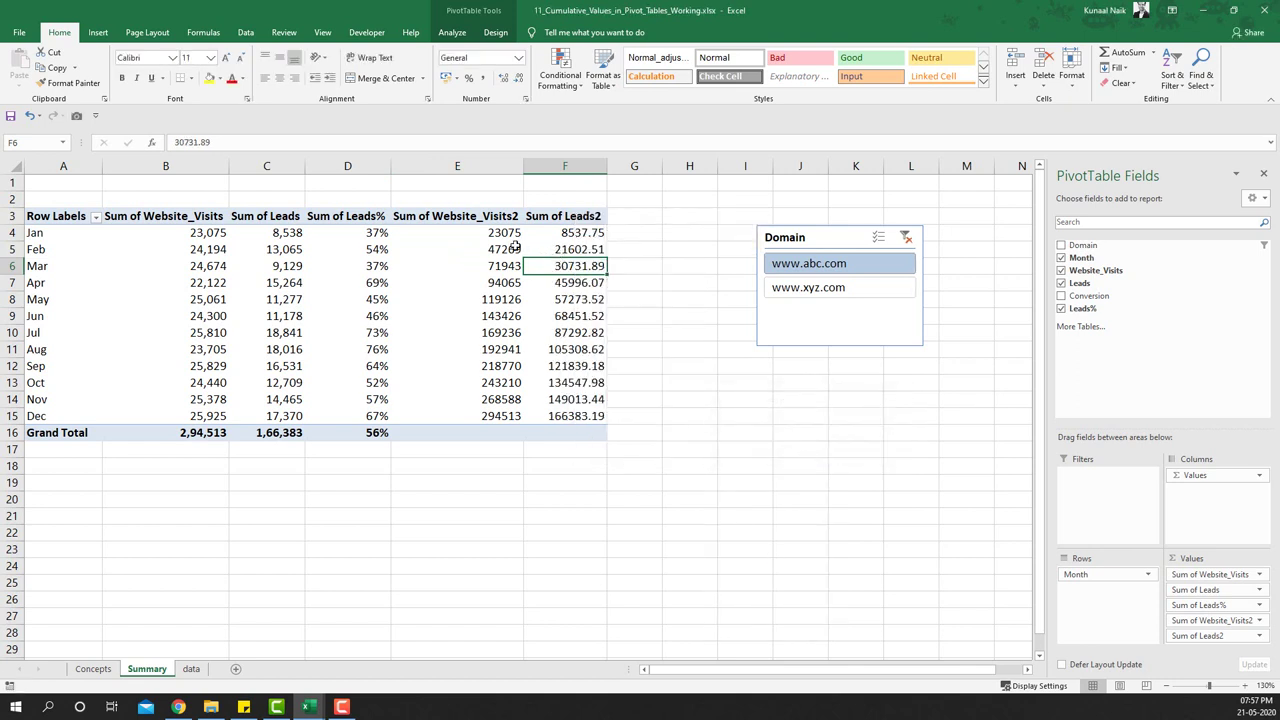
pyautogui.rightClick(501, 234)
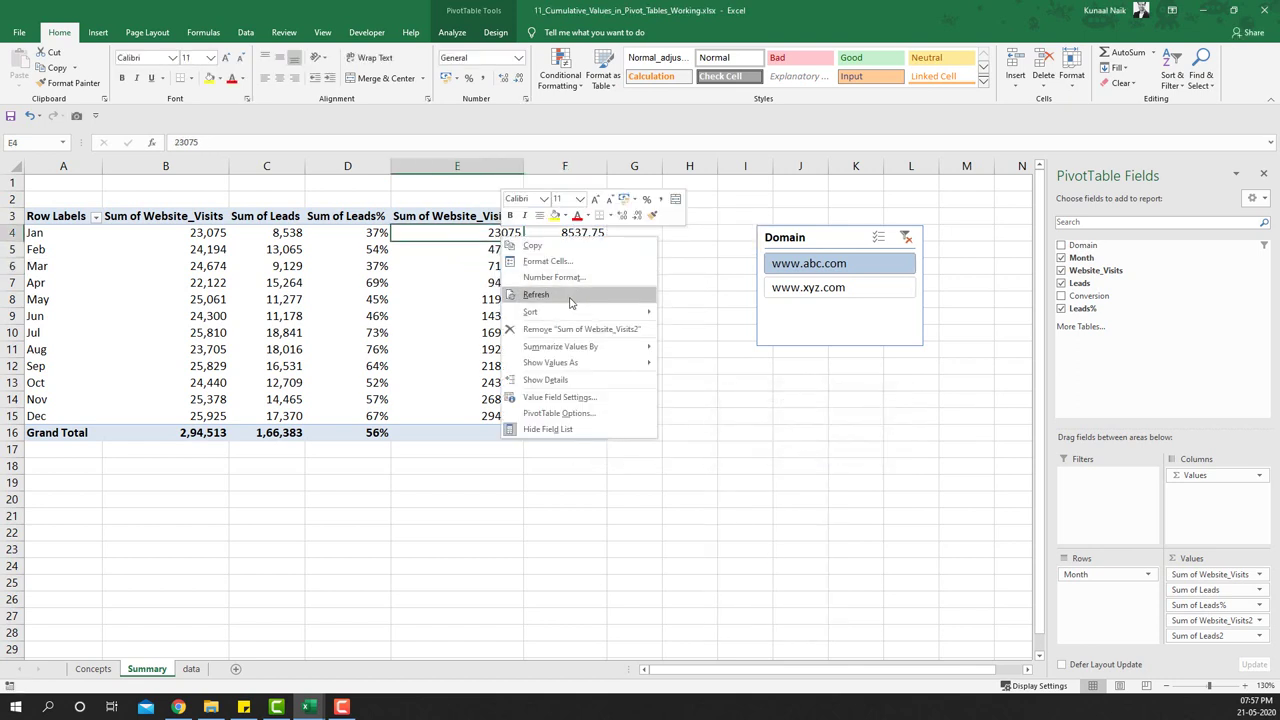
# Format the Website_Visits2 running totals in column E as Number, 0 decimals, thousands separator.
pyautogui.click(553, 278)
pyautogui.click(301, 118)
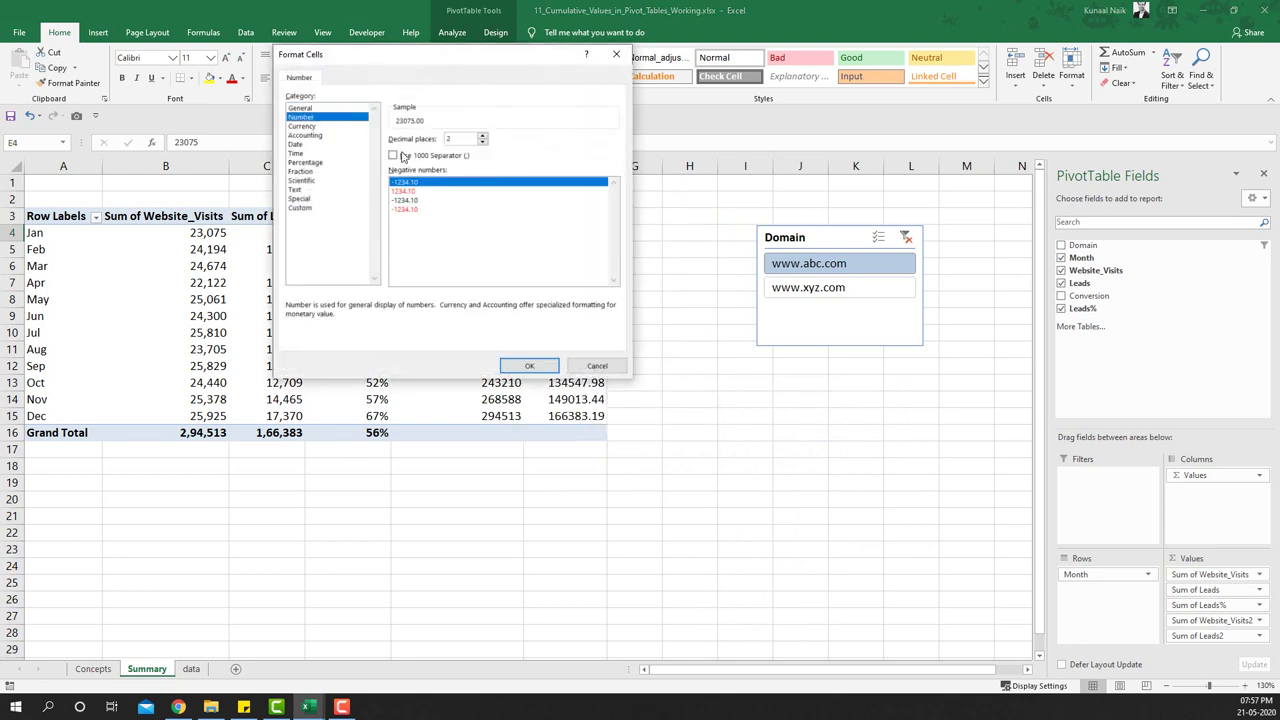
pyautogui.click(482, 142)
pyautogui.click(482, 142)
pyautogui.click(460, 156)
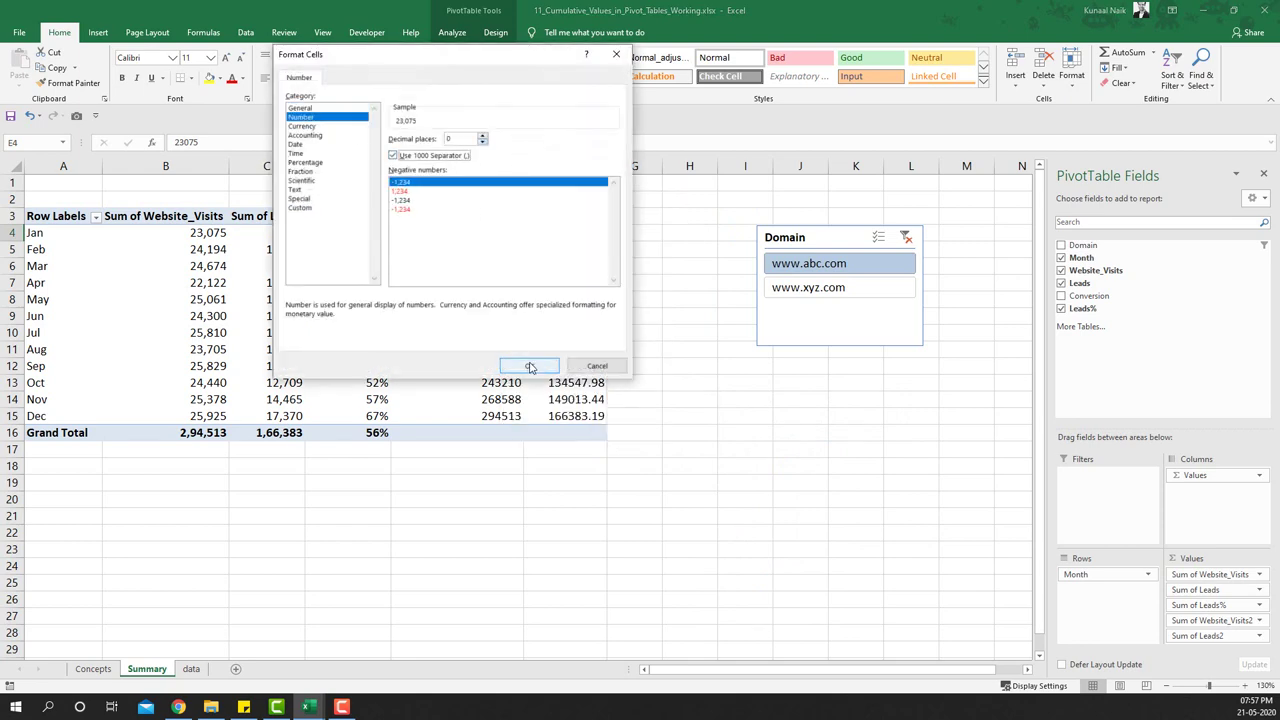
pyautogui.click(529, 366)
# Format column F's Leads2 totals likewise, then compare December values with the Grand Total.
pyautogui.rightClick(575, 250)
pyautogui.click(545, 252)
pyautogui.hotkey('ctrl', '1')
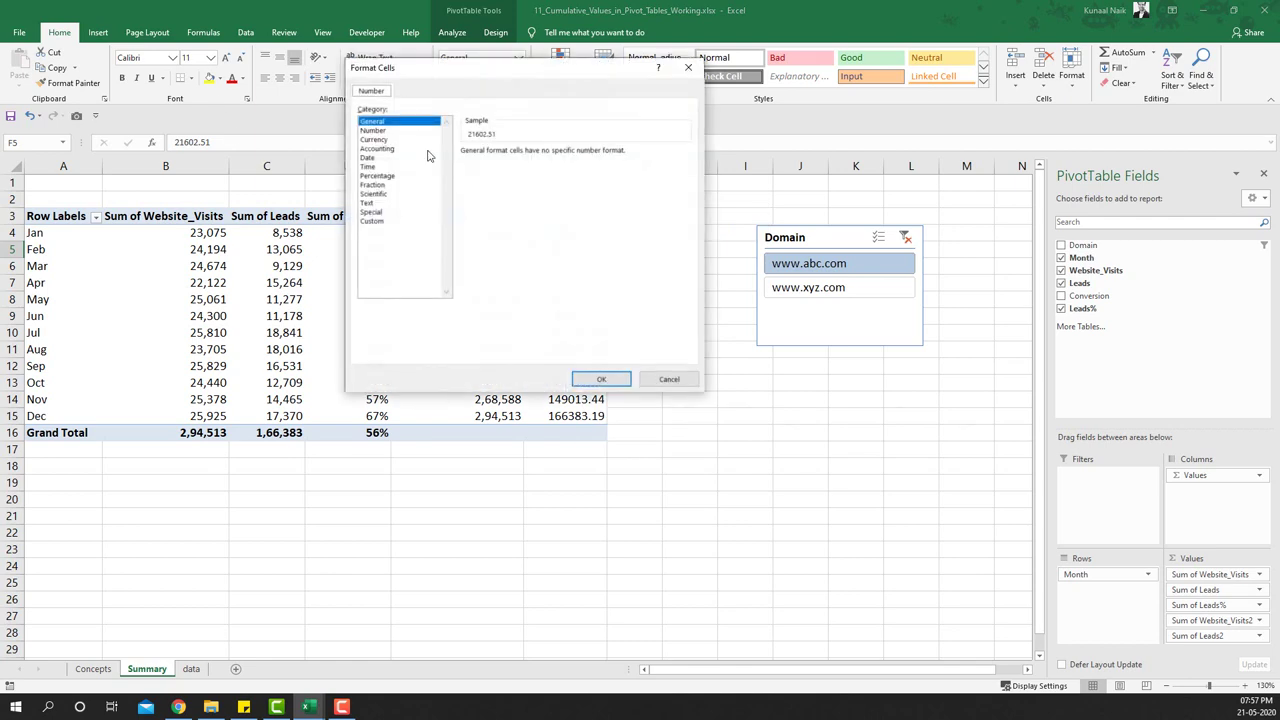
pyautogui.click(373, 130)
pyautogui.click(540, 170)
pyautogui.click(600, 378)
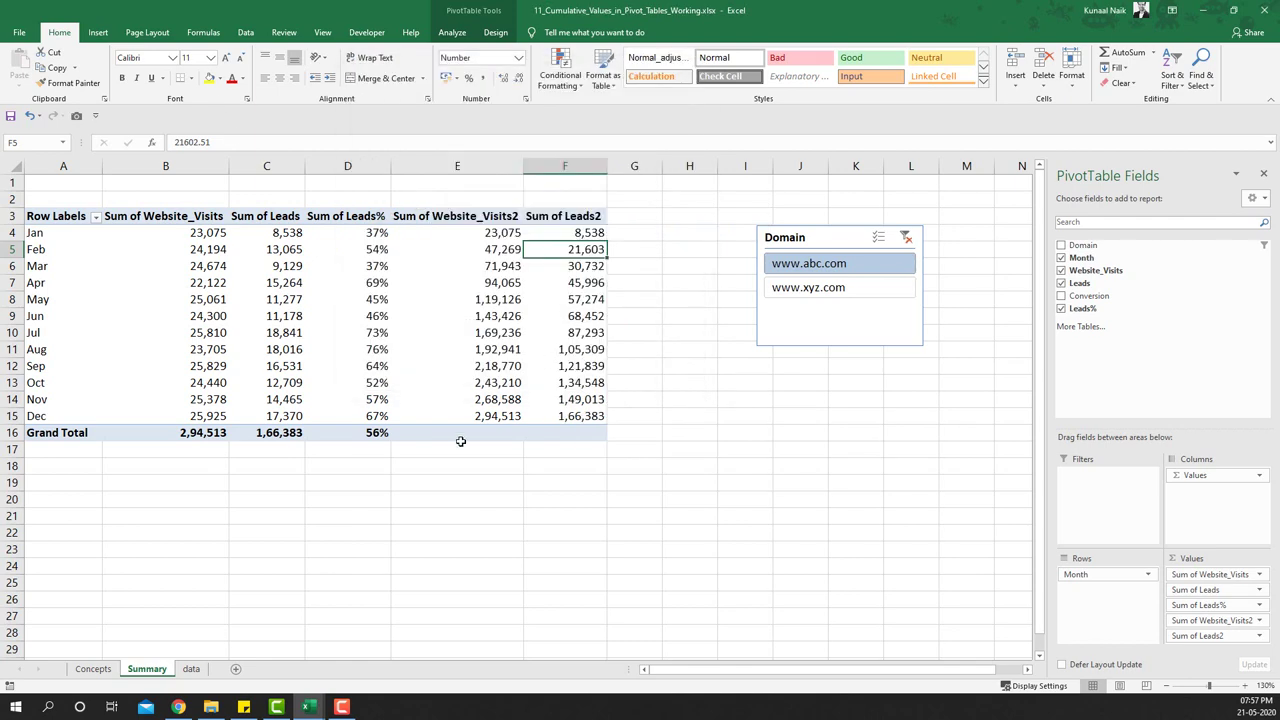
pyautogui.moveTo(500, 417); pyautogui.dragTo(549, 413)
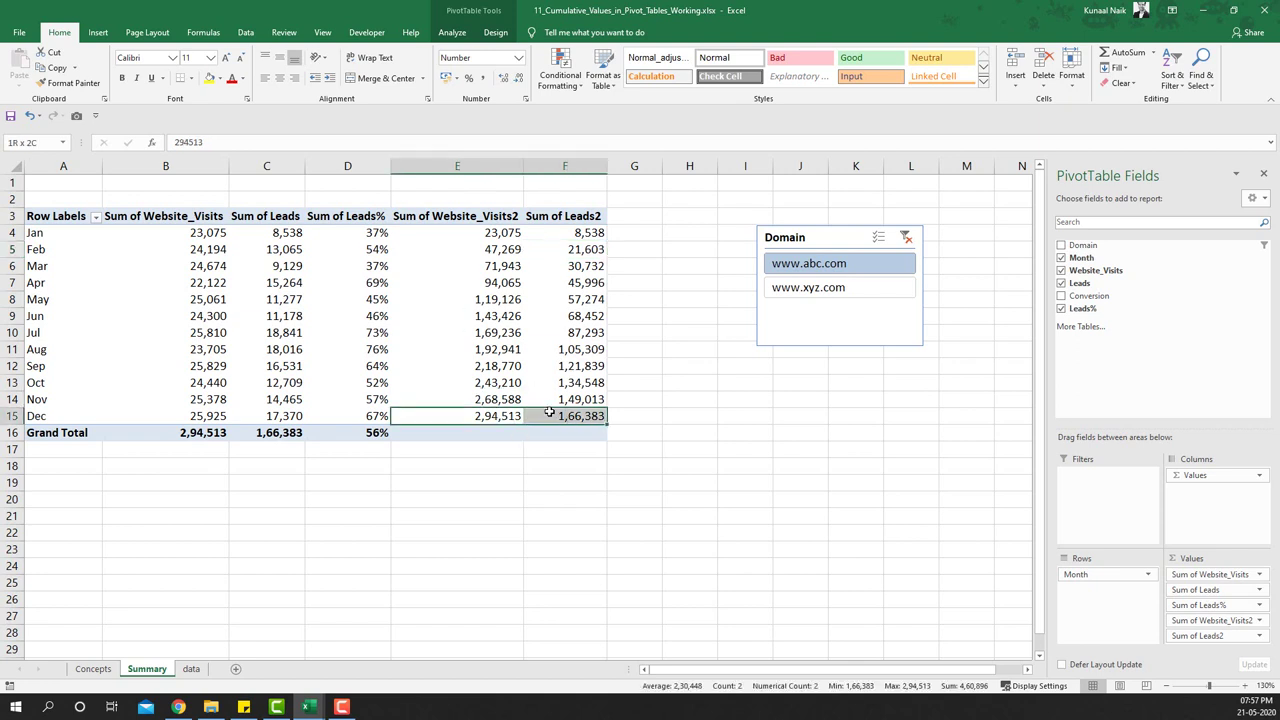
pyautogui.moveTo(204, 433); pyautogui.dragTo(252, 434)
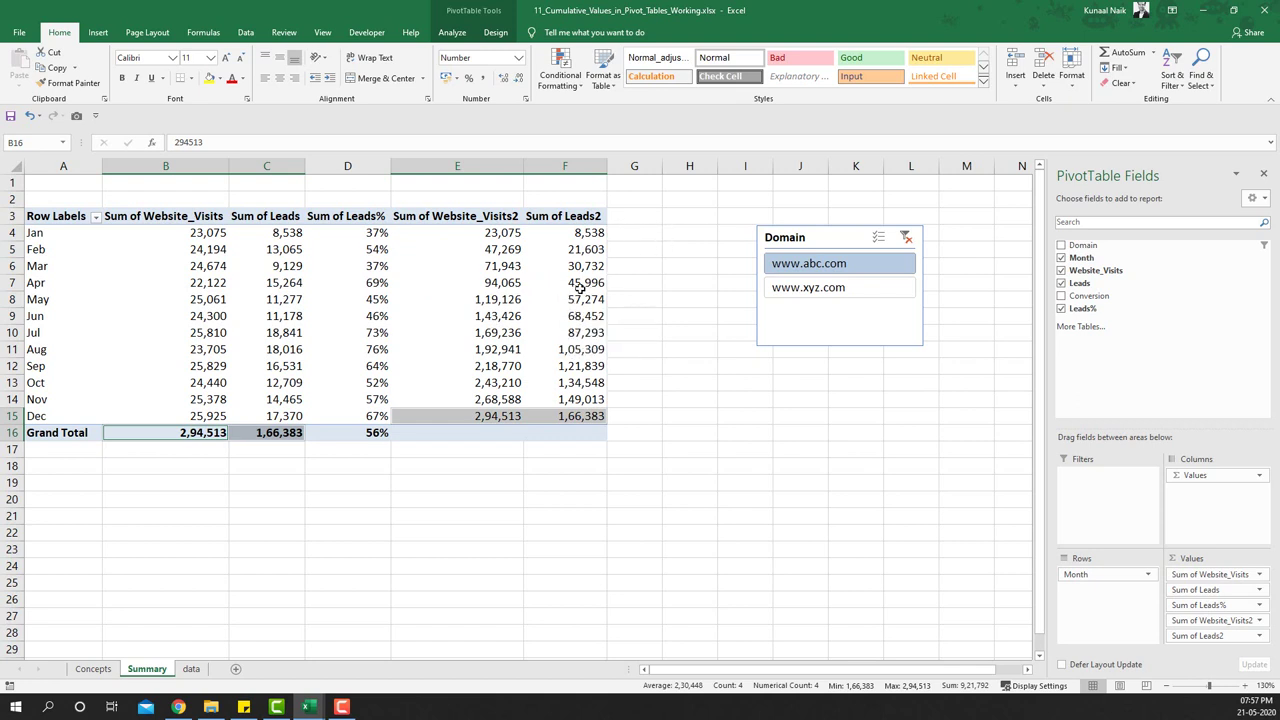
# Add the header 'Cumm Leads%' in H3 and widen column H to fit.
pyautogui.click(687, 218)
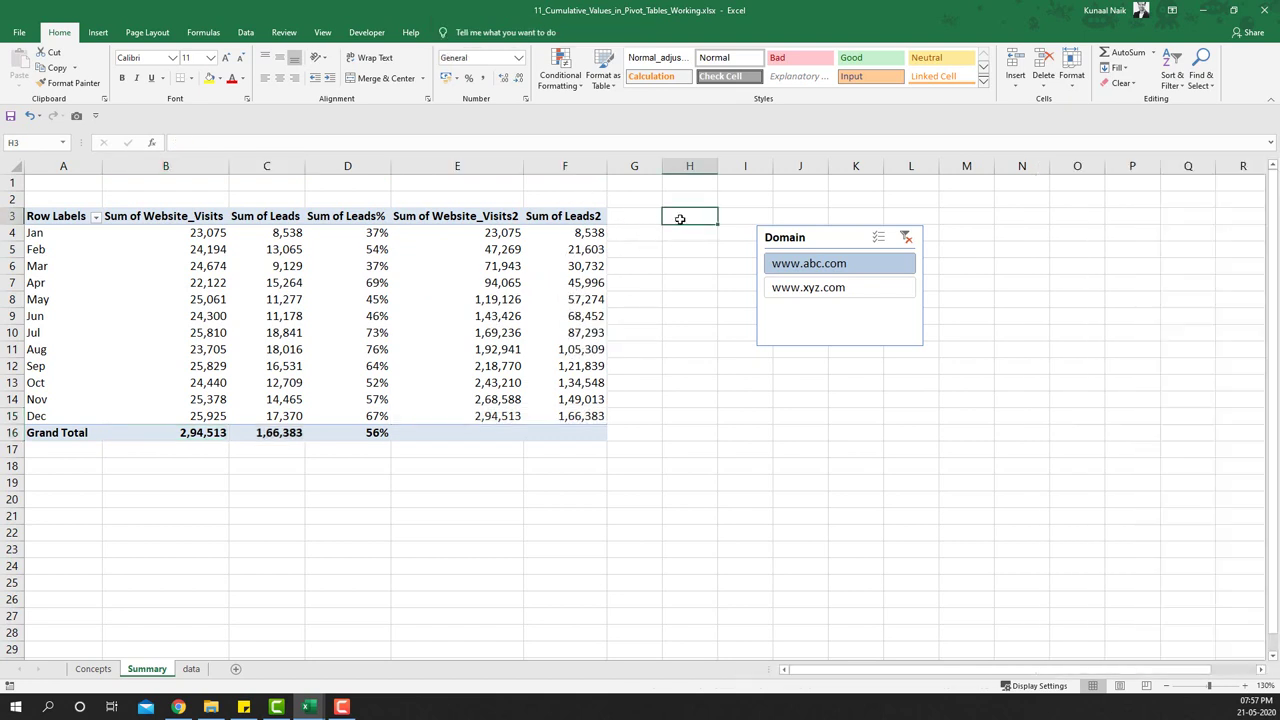
pyautogui.write('Cu')
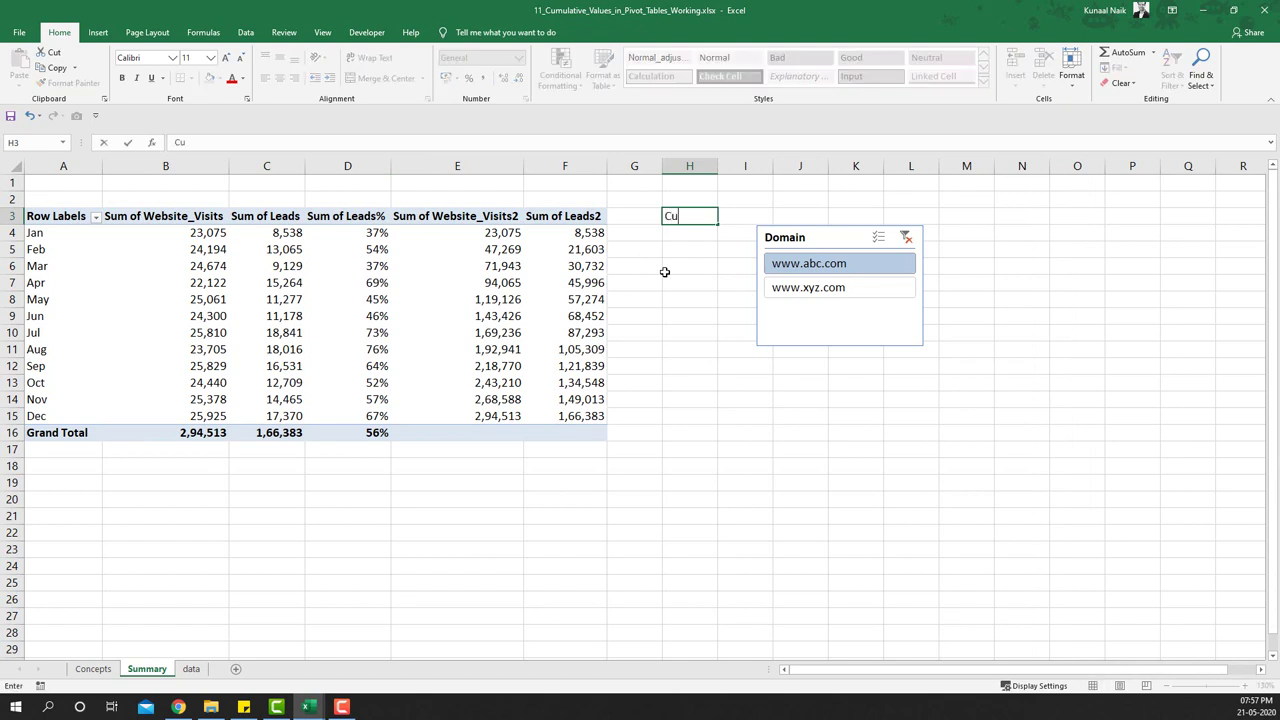
pyautogui.write('mm Leads%')
pyautogui.press('Return')
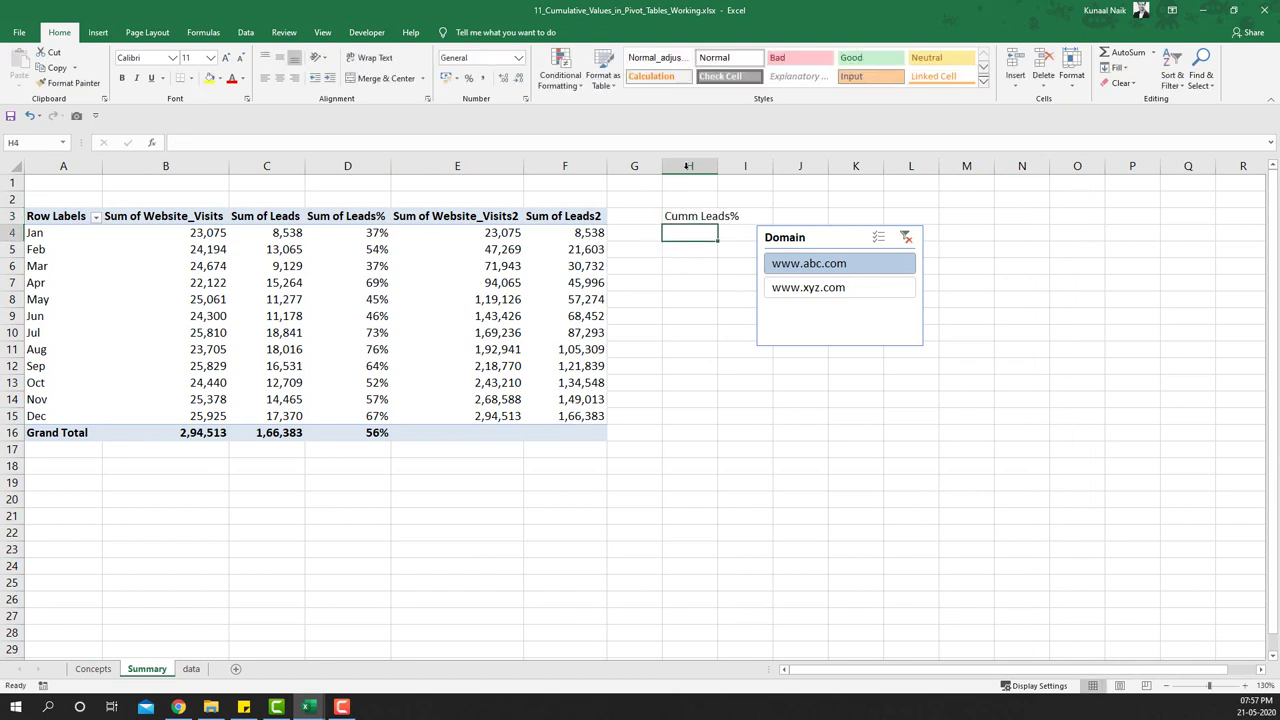
pyautogui.doubleClick(718, 171)
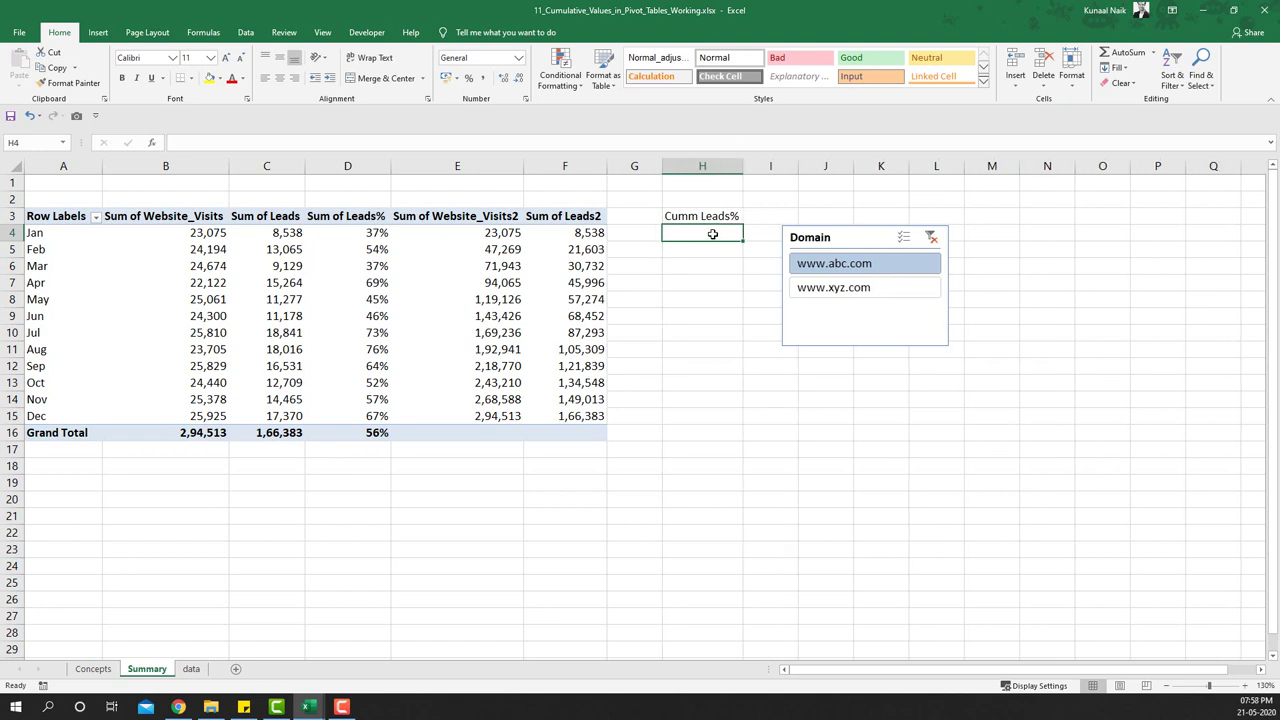
# Enter =F4/E4 in H4, fill down to H15, and format as percentages.
pyautogui.write('=')
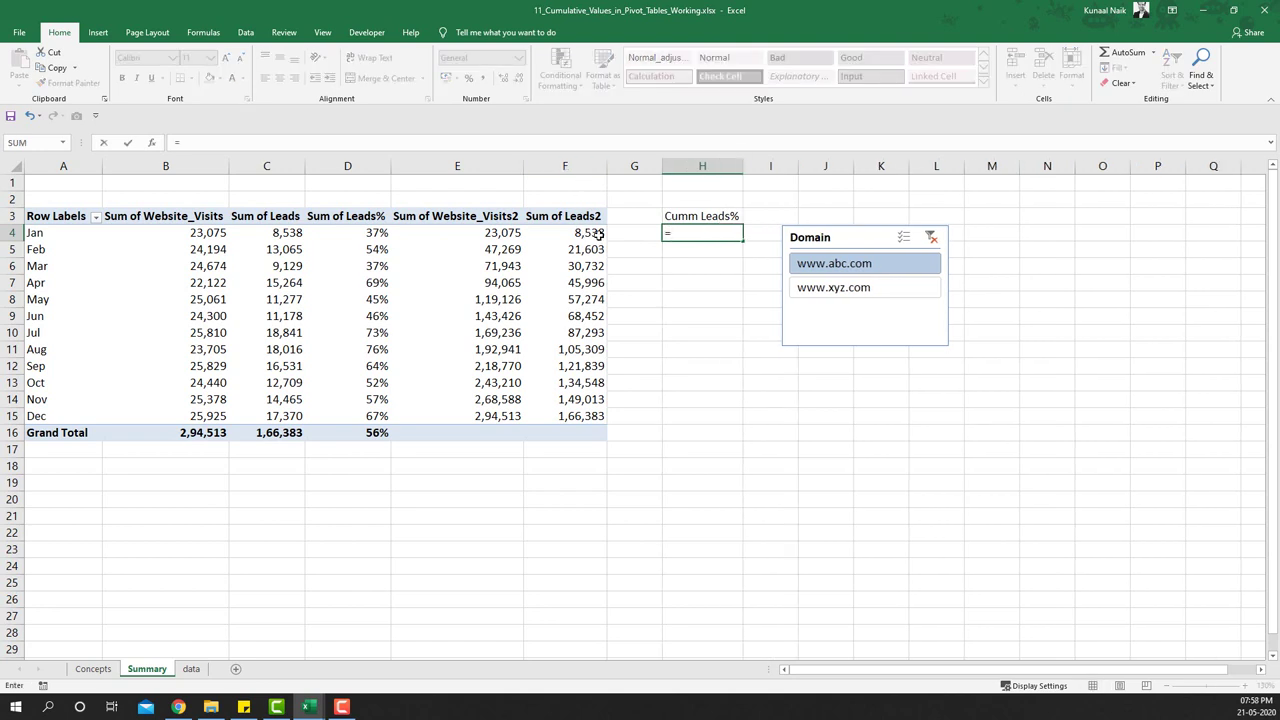
pyautogui.click(598, 233)
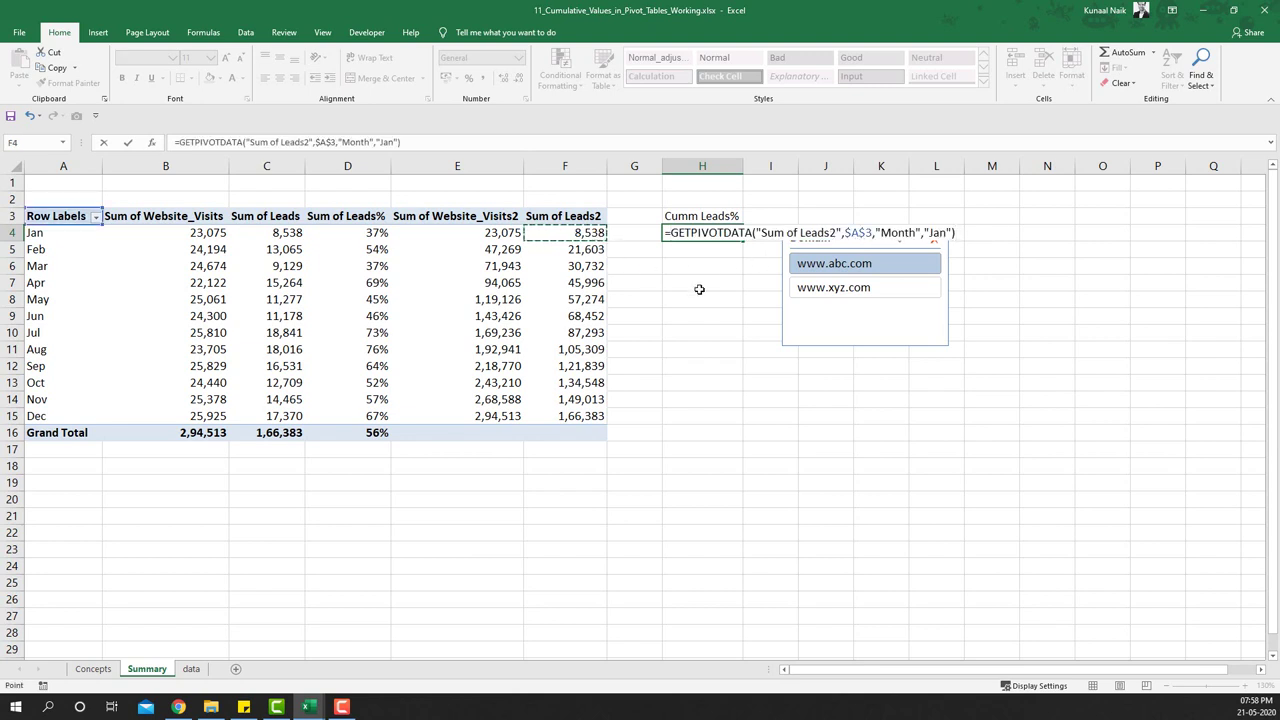
pyautogui.press('Escape')
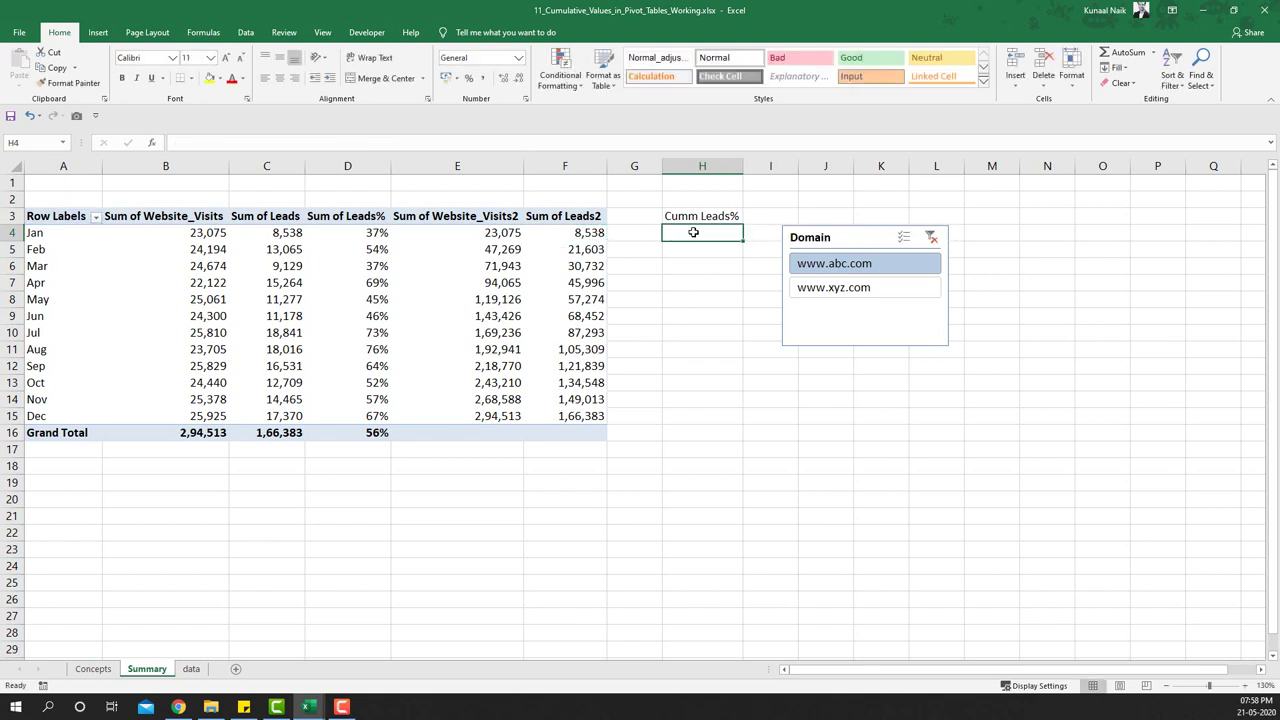
pyautogui.write('=')
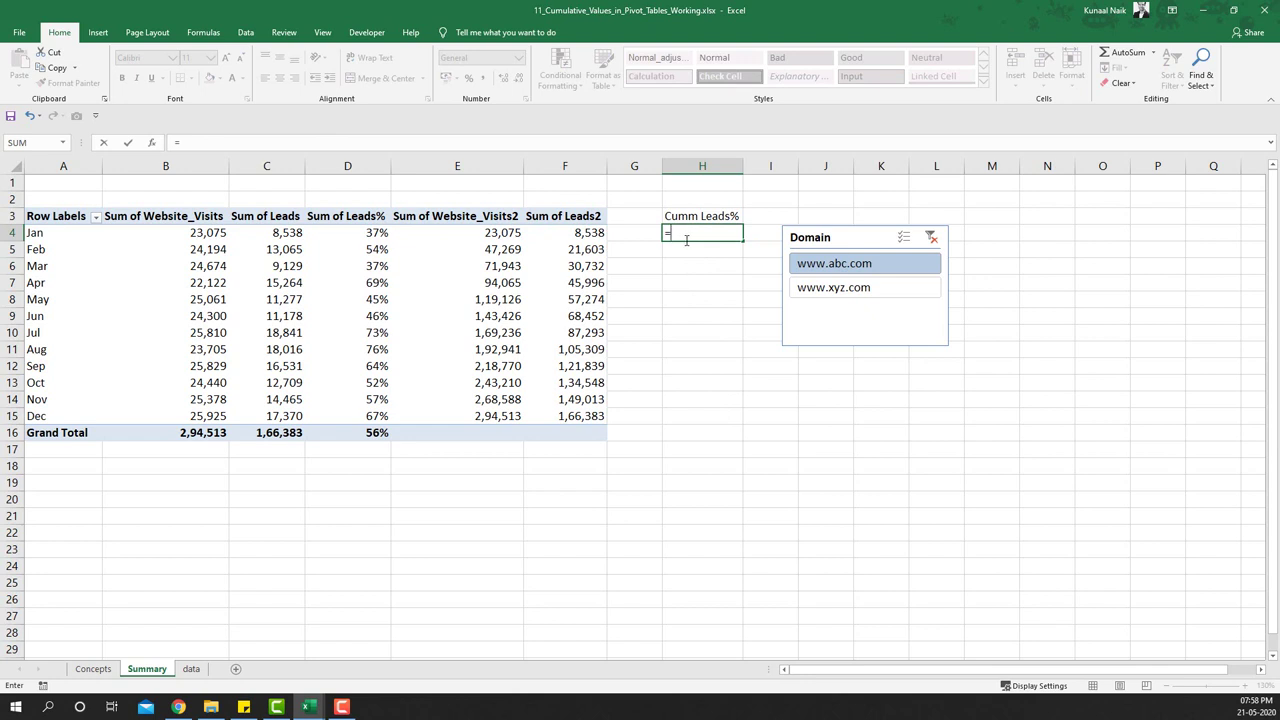
pyautogui.write('f4/e4')
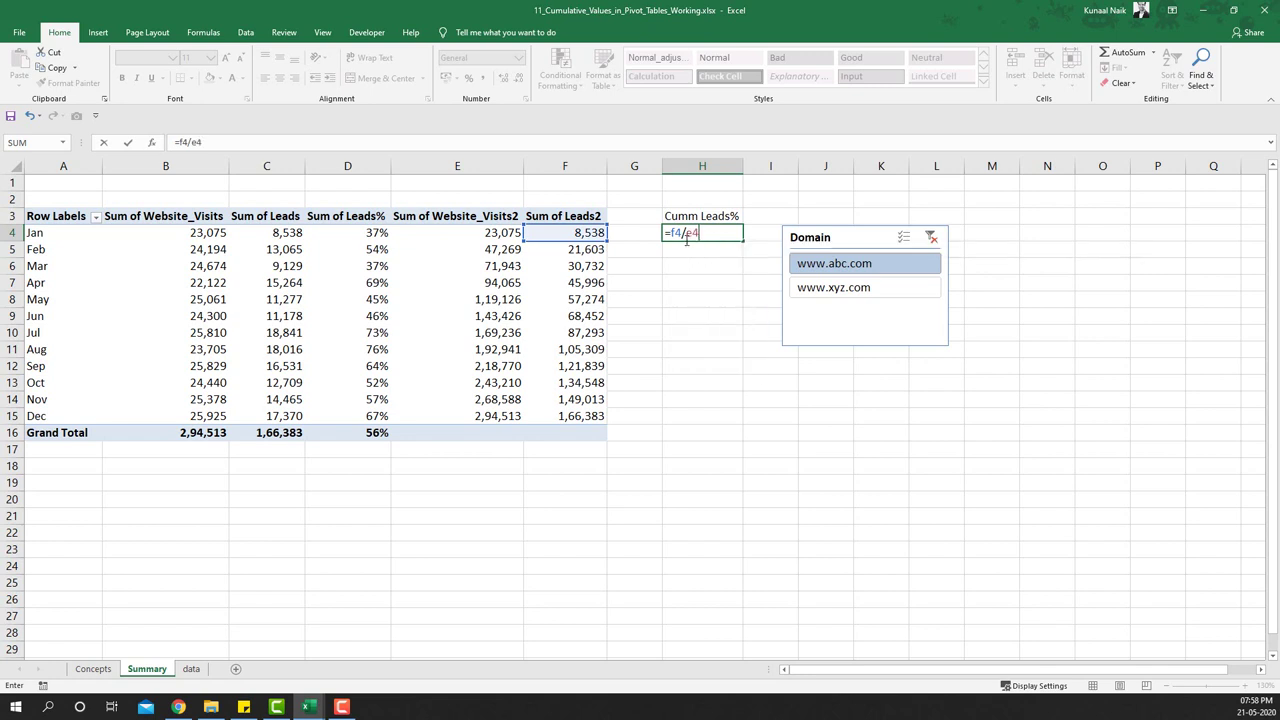
pyautogui.press('Return')
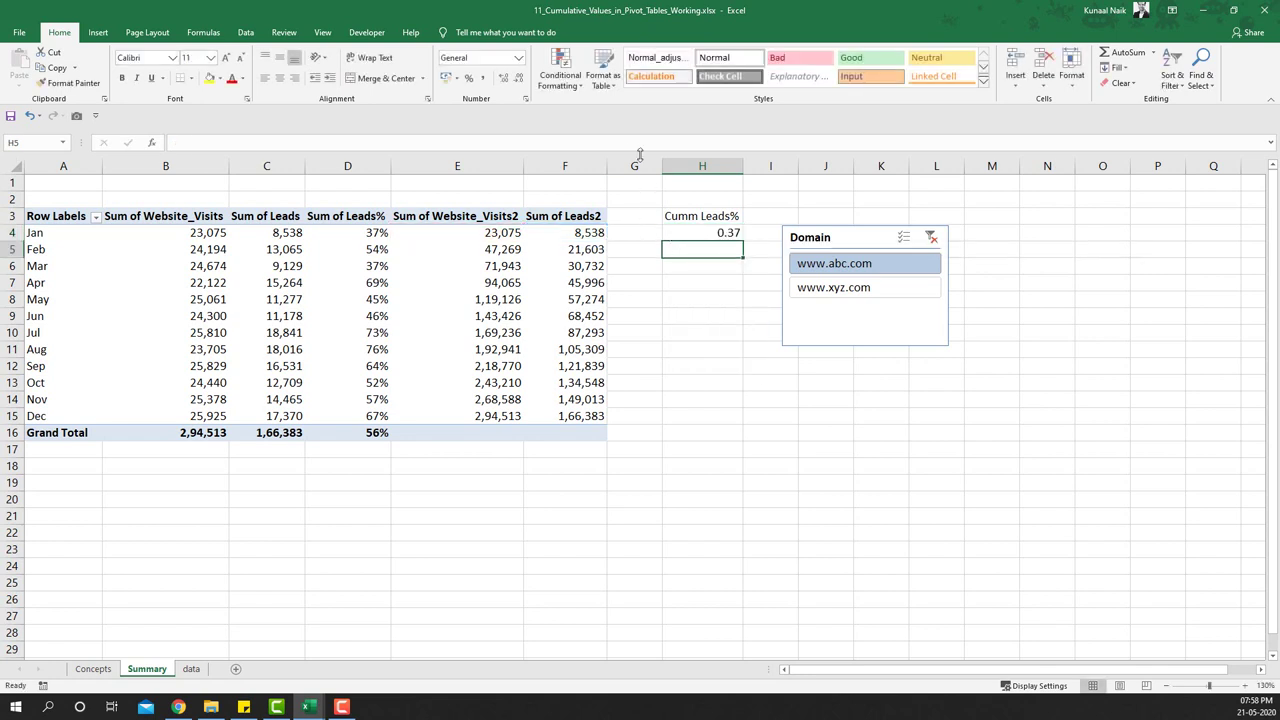
pyautogui.click(727, 233)
pyautogui.moveTo(741, 240); pyautogui.dragTo(703, 416)
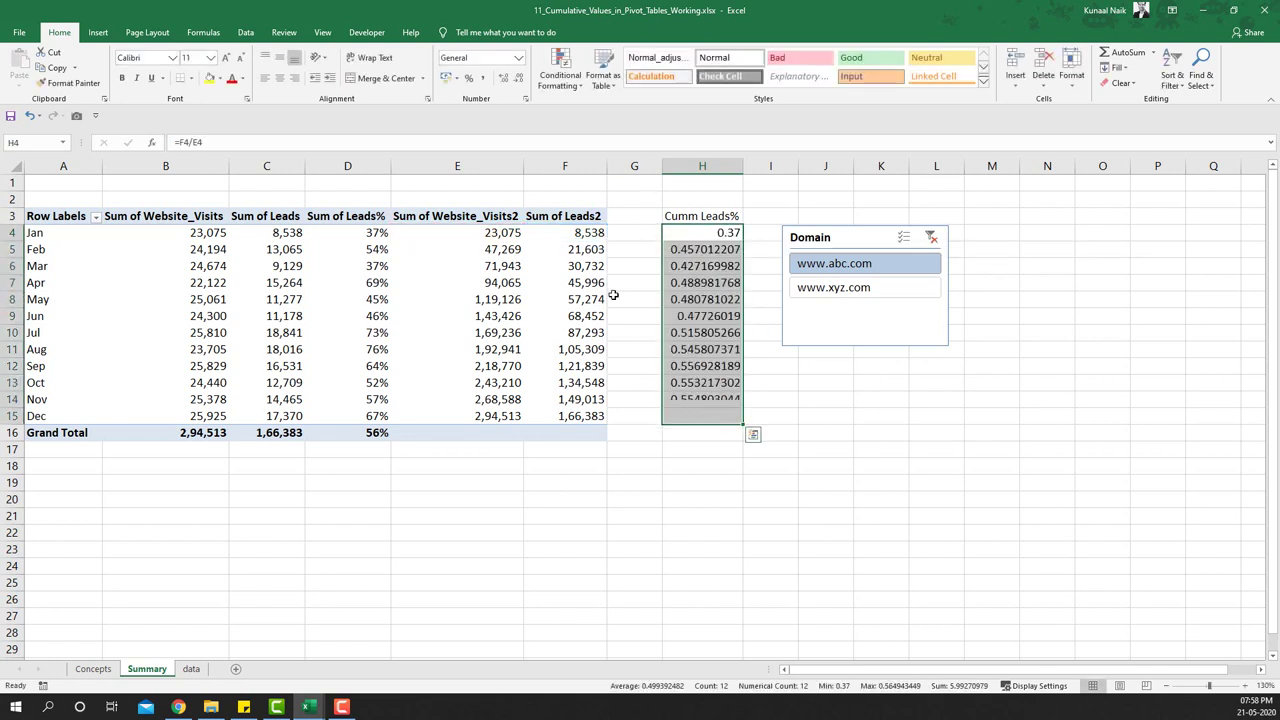
pyautogui.click(469, 79)
# Move the Domain slicer further right and select the Cumm Leads% range H3:H15.
pyautogui.moveTo(862, 244); pyautogui.dragTo(913, 250)
pyautogui.click(698, 243)
pyautogui.moveTo(700, 216); pyautogui.dragTo(705, 418)
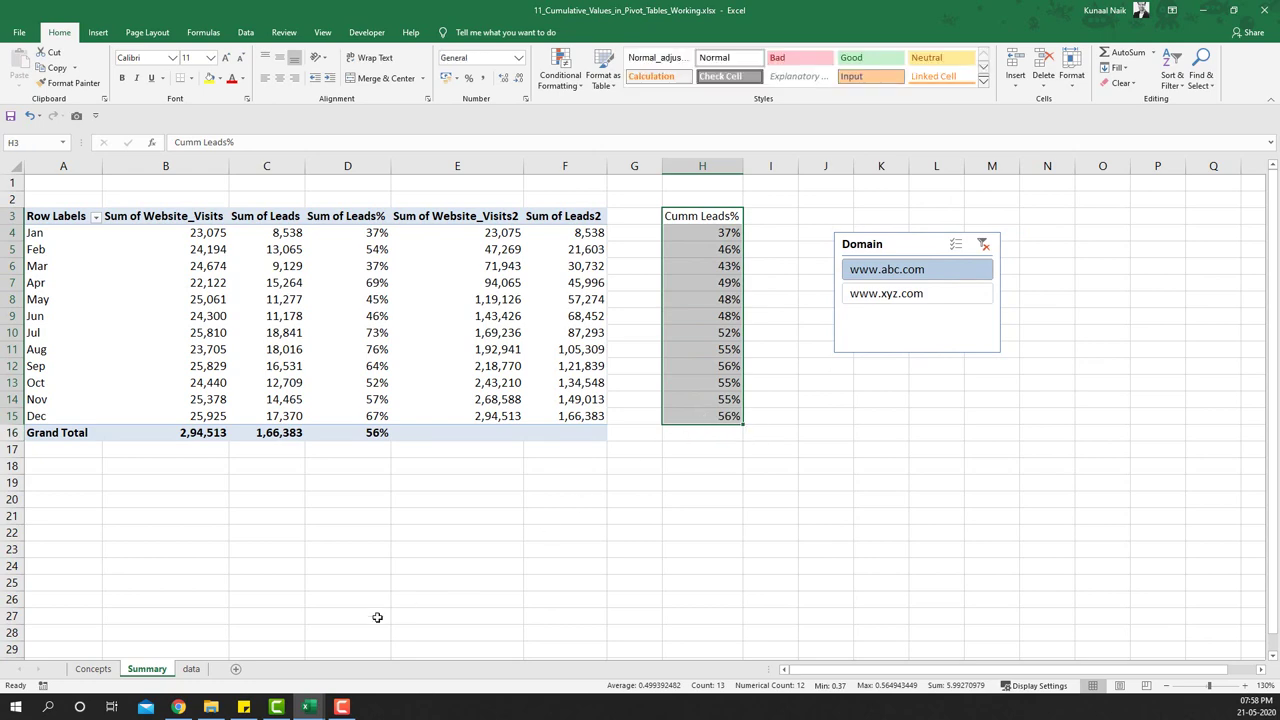
pyautogui.click(92, 669)
pyautogui.click(191, 669)
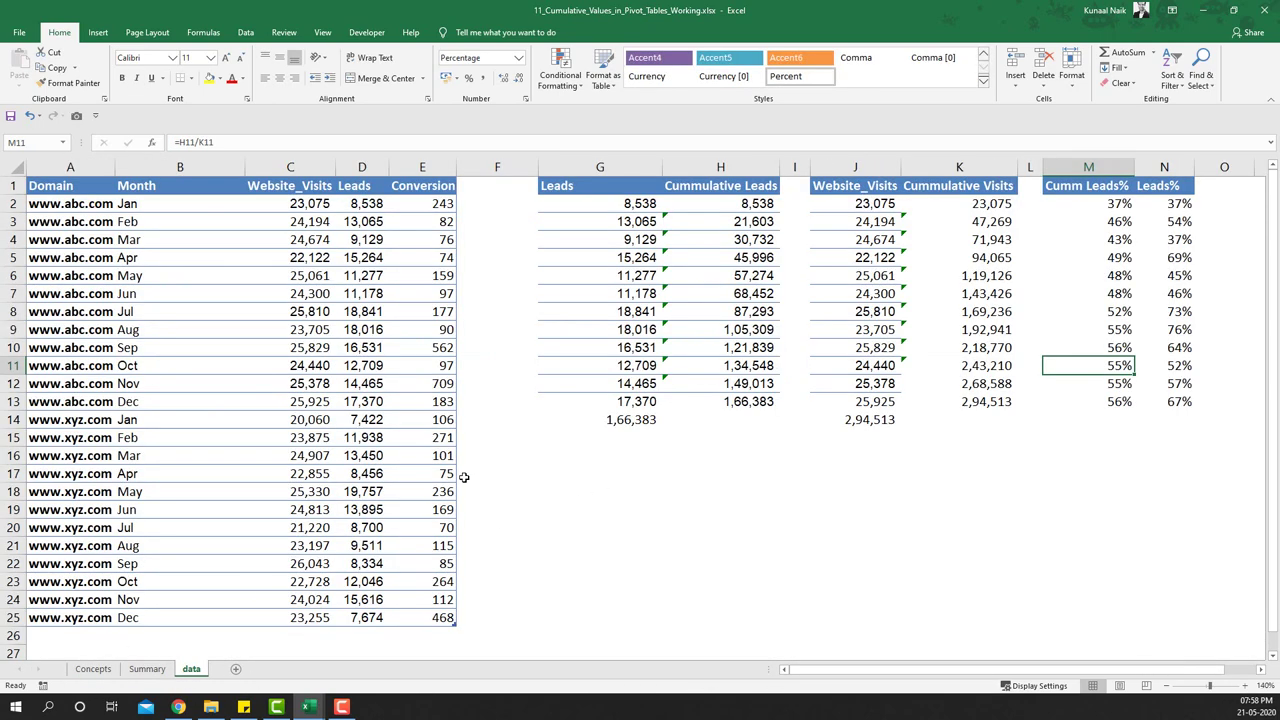
pyautogui.moveTo(1092, 186); pyautogui.dragTo(1105, 400)
pyautogui.click(147, 669)
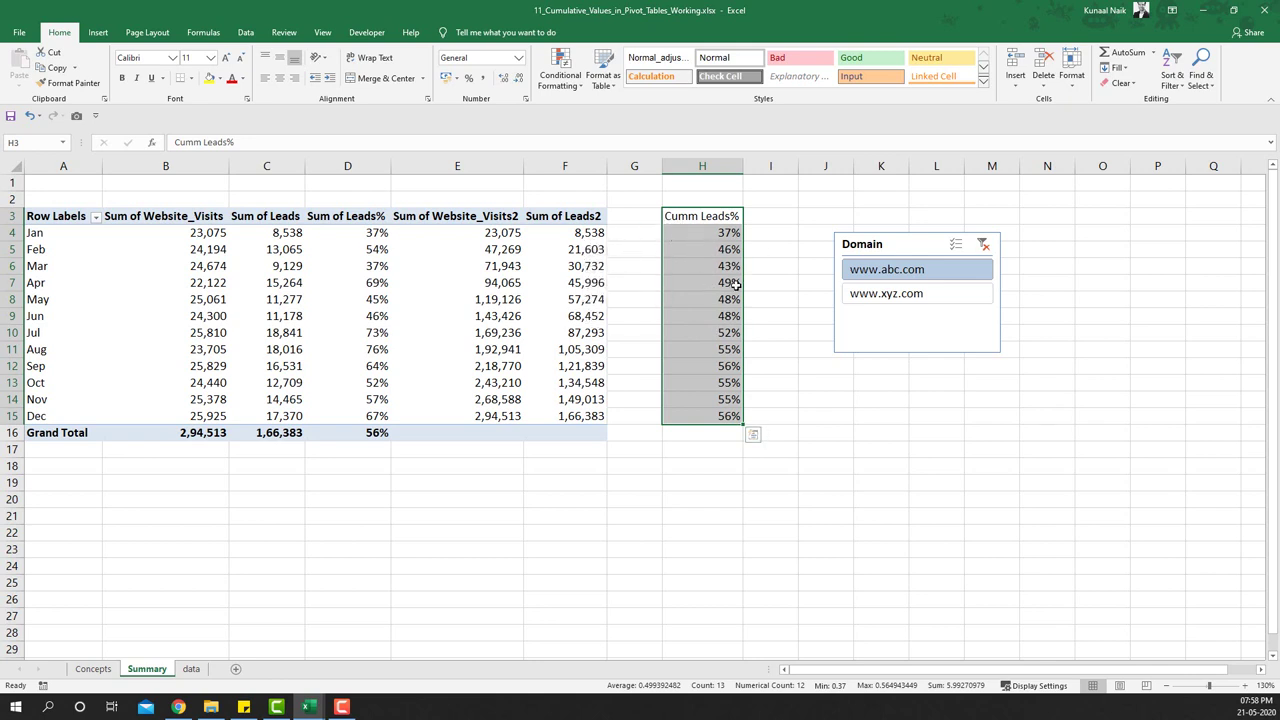
pyautogui.click(920, 300)
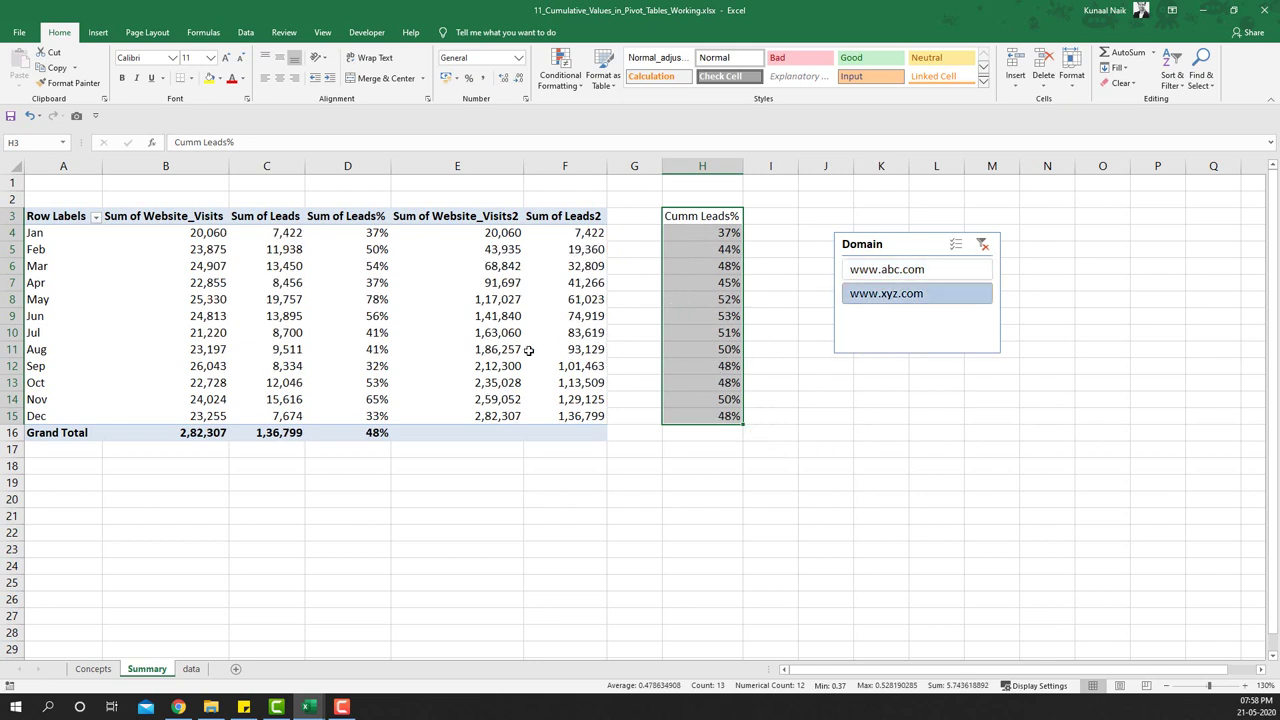
pyautogui.click(885, 270)
pyautogui.click(885, 293)
pyautogui.click(881, 277)
pyautogui.click(884, 296)
pyautogui.click(880, 272)
pyautogui.click(880, 298)
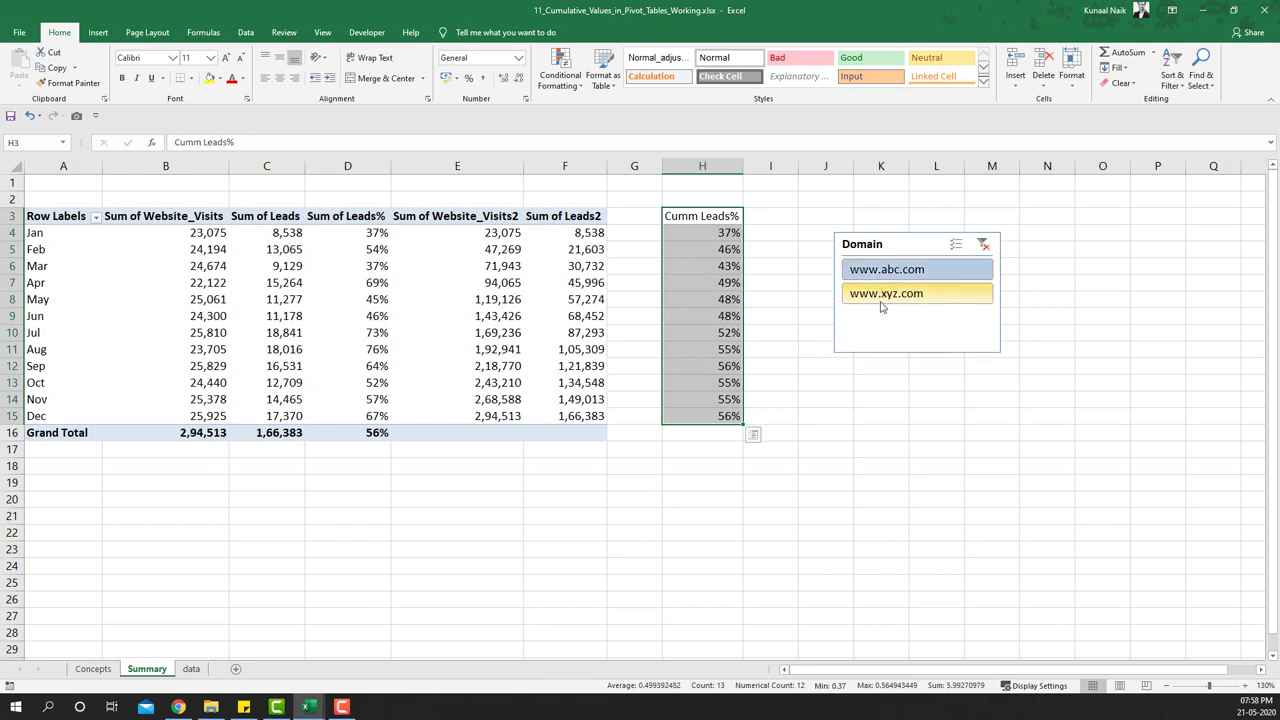